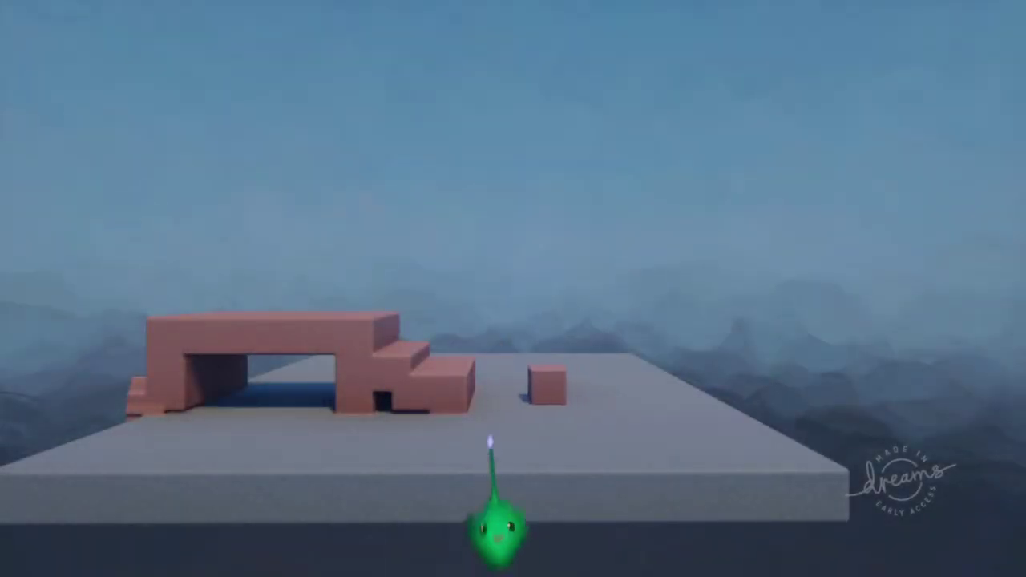
# Step: Enter edit mode and paint a black upward-pointing arrow on the front face of the small cube
pyautogui.press('Escape')
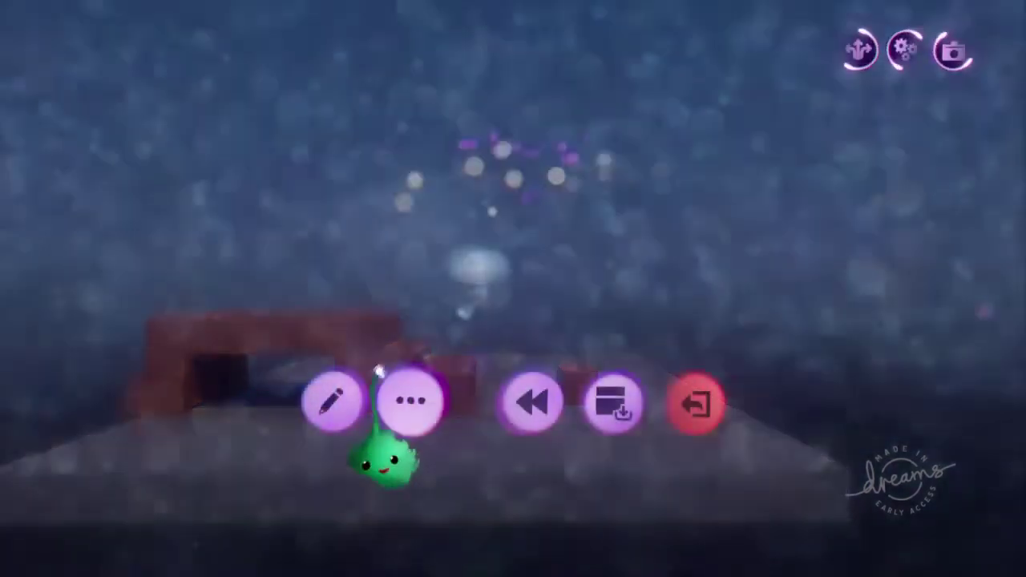
pyautogui.click(332, 400)
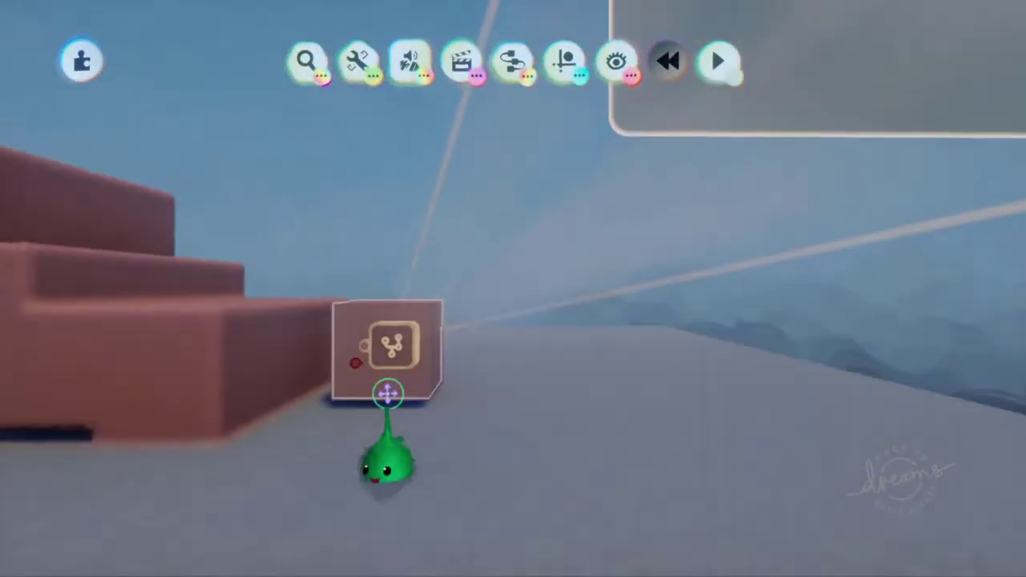
pyautogui.click(465, 428)
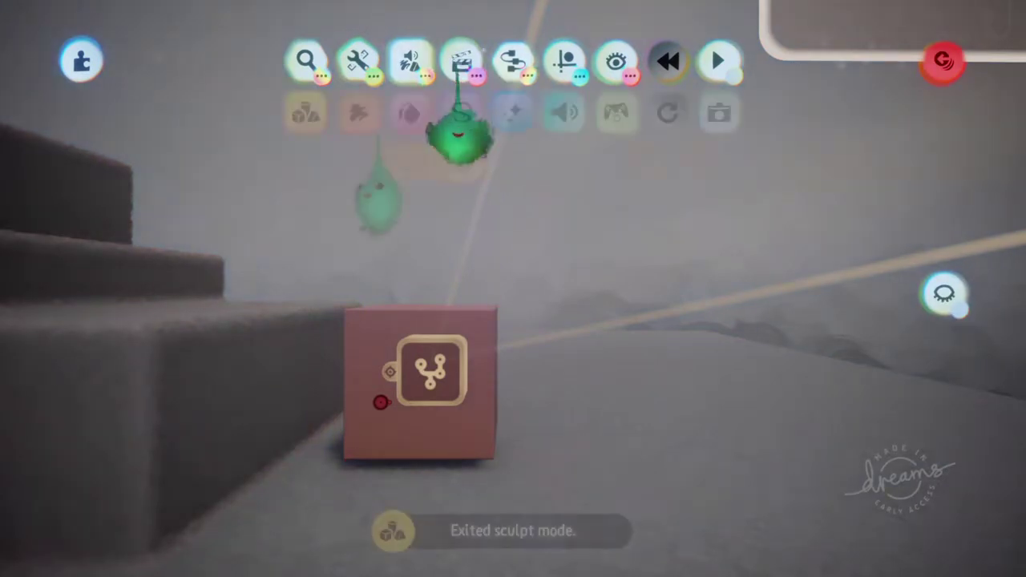
pyautogui.click(380, 112)
pyautogui.press('c')
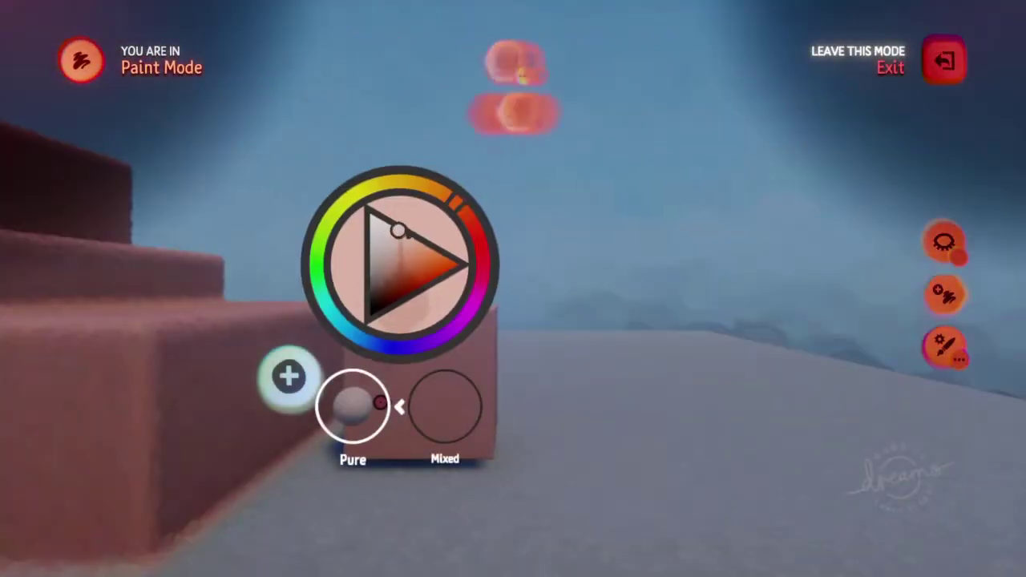
pyautogui.click(371, 308)
pyautogui.press('Escape')
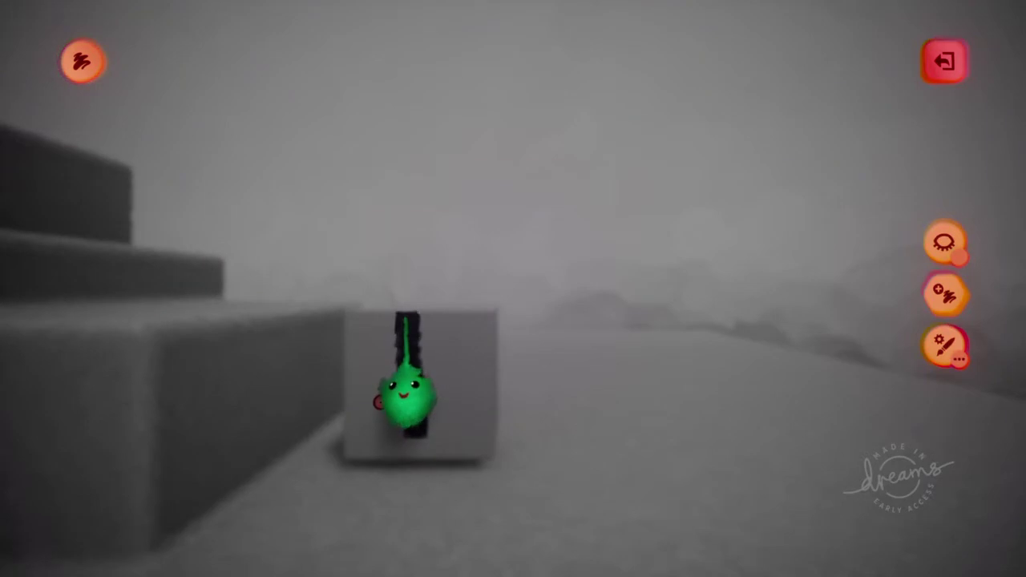
pyautogui.press('Escape')
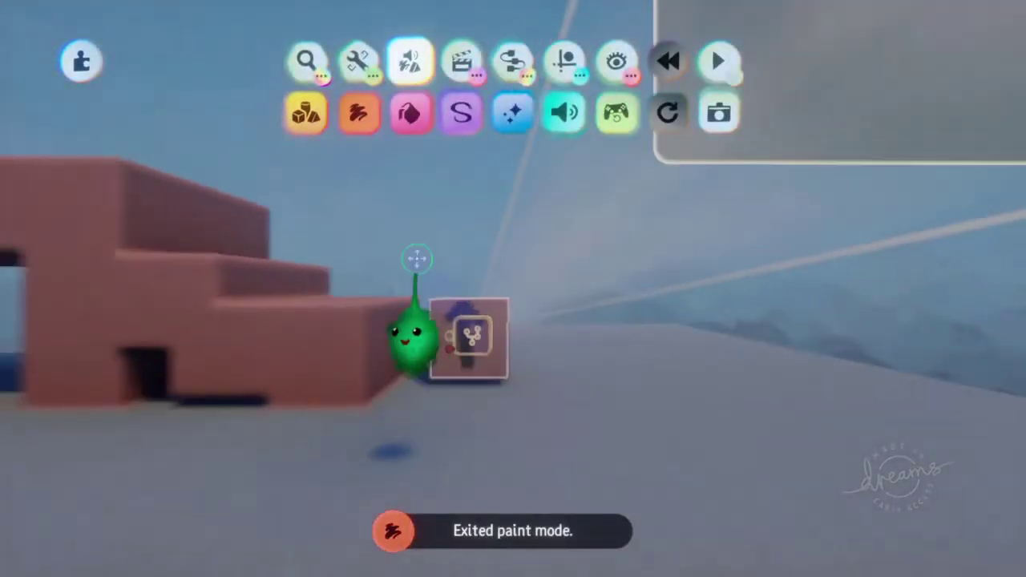
# Step: Playtest the scene to check the cube with its painted arrow, and return to edit mode
pyautogui.press('Escape')
pyautogui.click(372, 400)
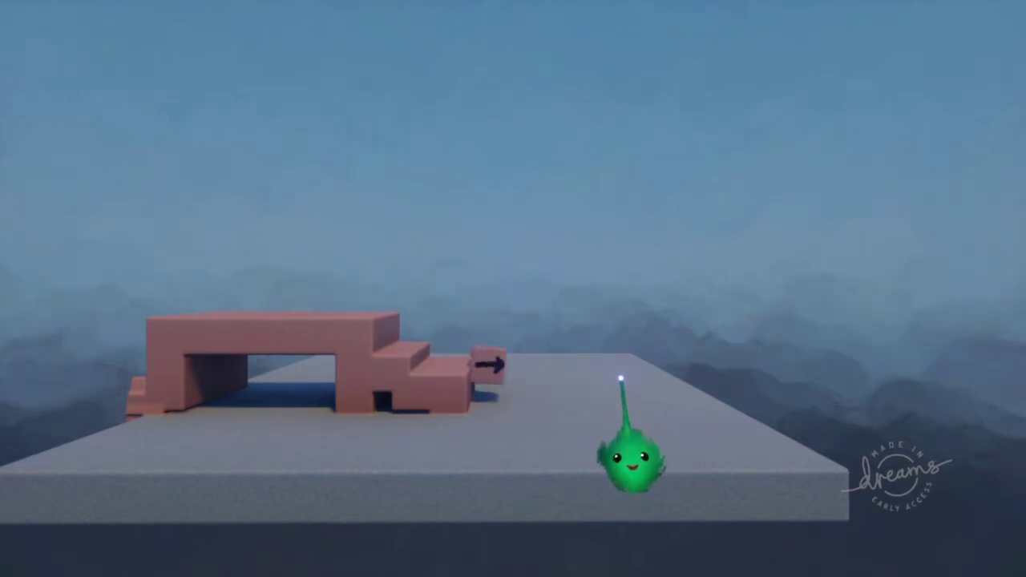
pyautogui.press('Escape')
pyautogui.click(332, 403)
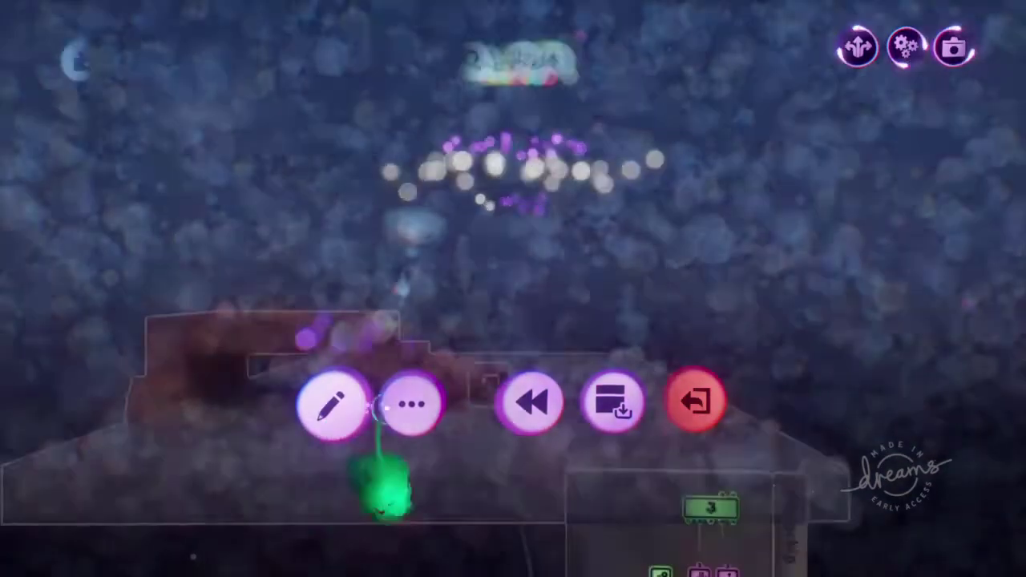
# Step: Turn on Grid Snap for placing objects in the scene
pyautogui.scroll(3, 603, 412)
pyautogui.scroll(-2, 580, 323)
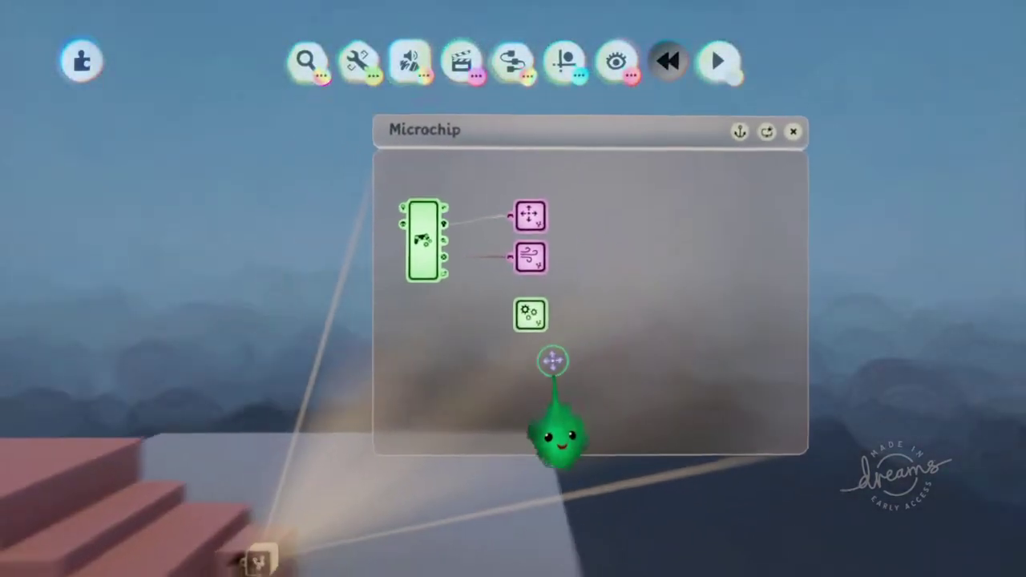
pyautogui.scroll(-3, 551, 358)
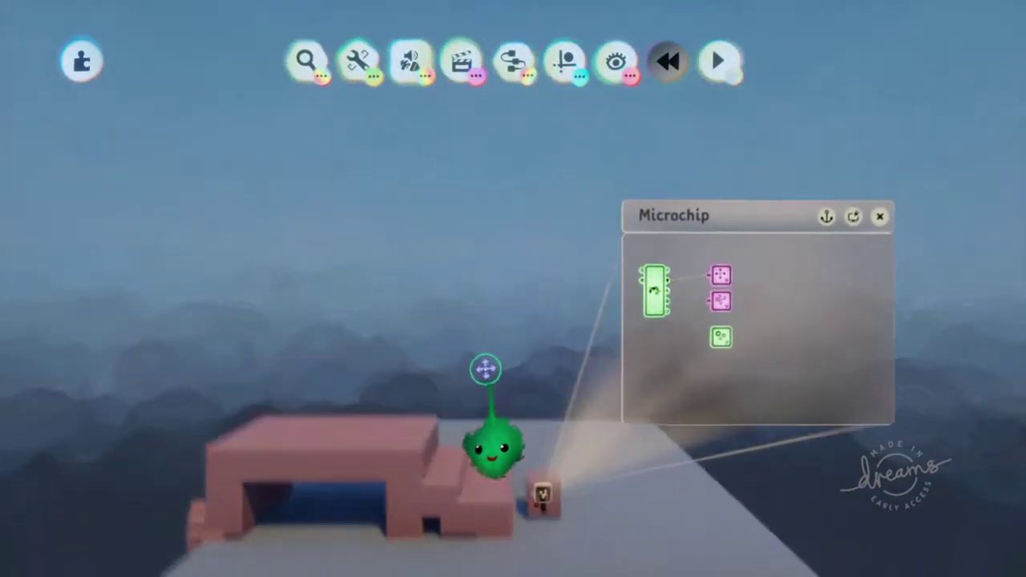
pyautogui.click(461, 62)
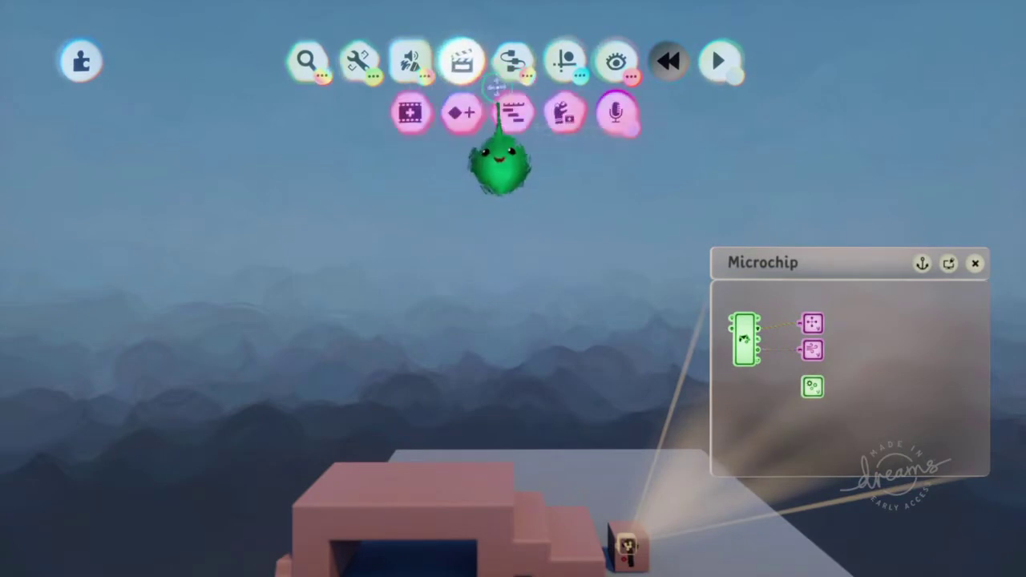
pyautogui.click(565, 62)
pyautogui.click(429, 112)
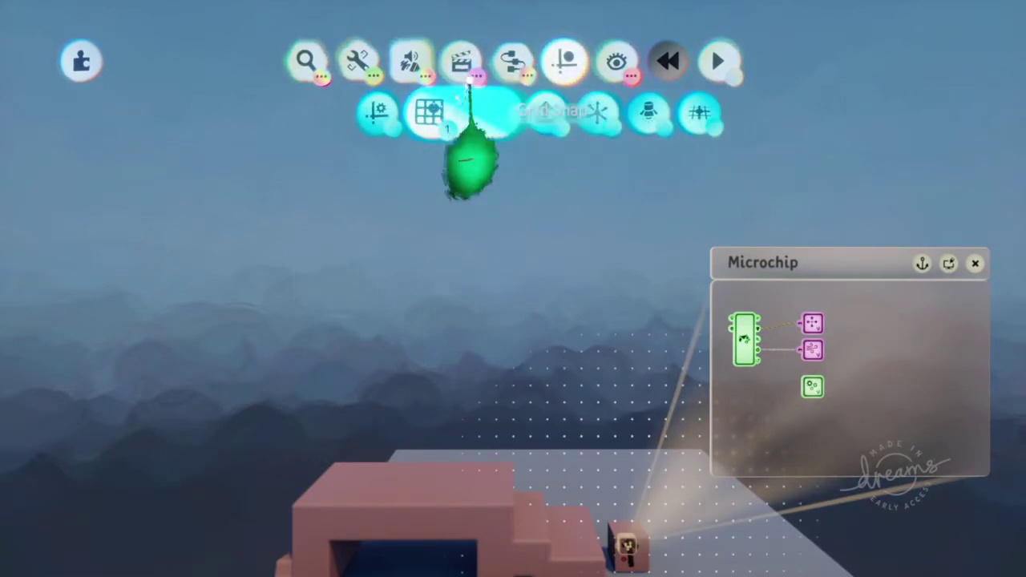
# Step: Place a new microchip gadget in the air above the stepped bridge
pyautogui.click(512, 64)
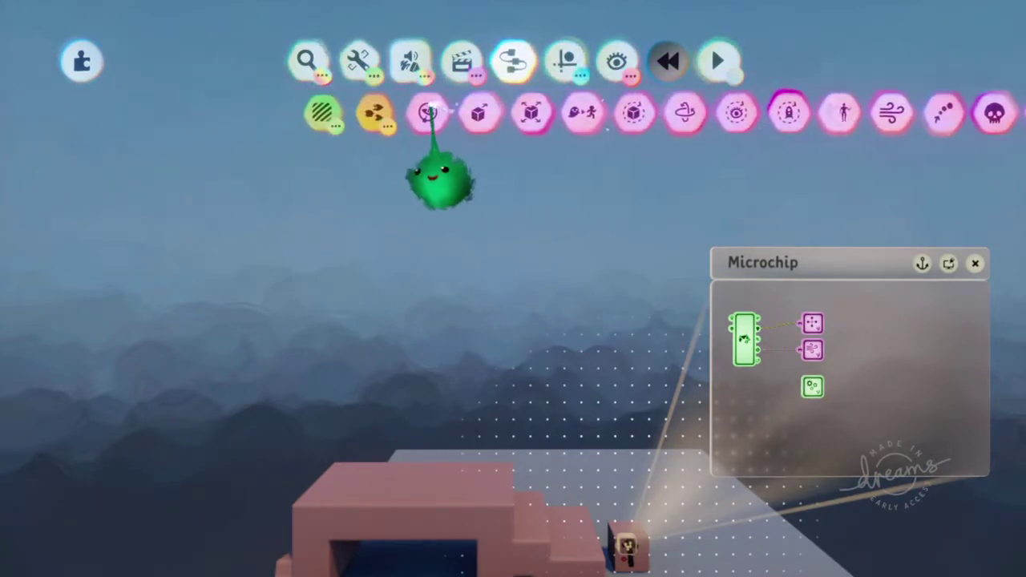
pyautogui.click(602, 112)
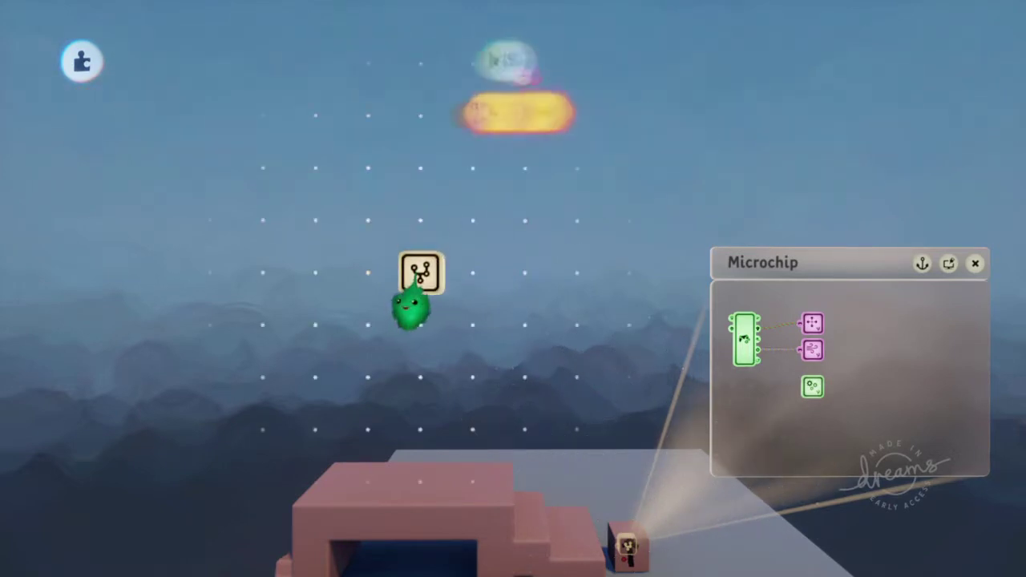
pyautogui.click(427, 273)
# Step: Enlarge the new microchip and line it up above the centre of the platform, beyond the bridge
pyautogui.moveTo(485, 319); pyautogui.dragTo(603, 243, button='middle')
pyautogui.moveTo(603, 243); pyautogui.dragTo(359, 238)
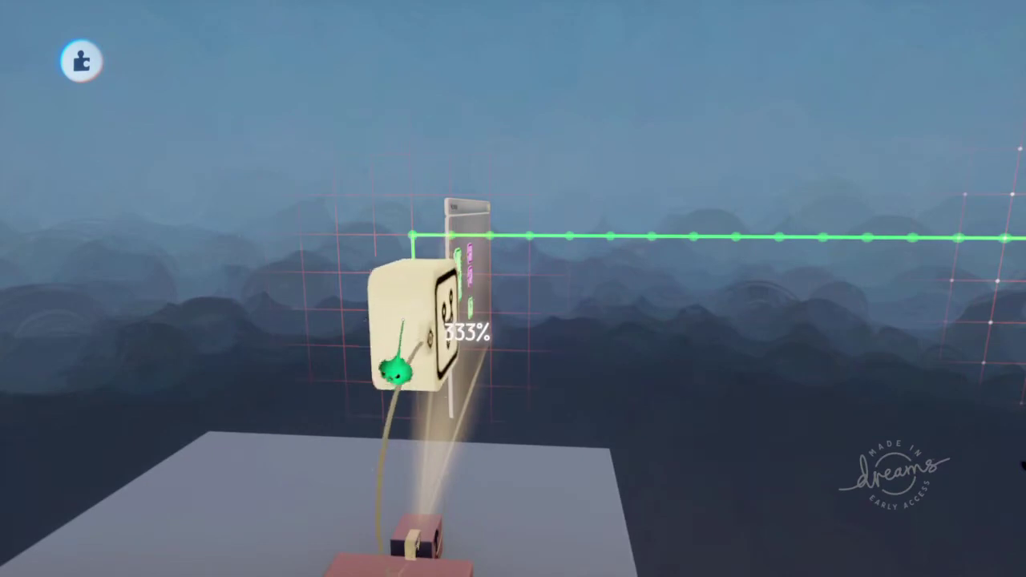
pyautogui.moveTo(403, 320); pyautogui.dragTo(465, 332, button='middle')
pyautogui.moveTo(465, 332); pyautogui.dragTo(401, 378)
pyautogui.moveTo(784, 493); pyautogui.dragTo(500, 398, button='middle')
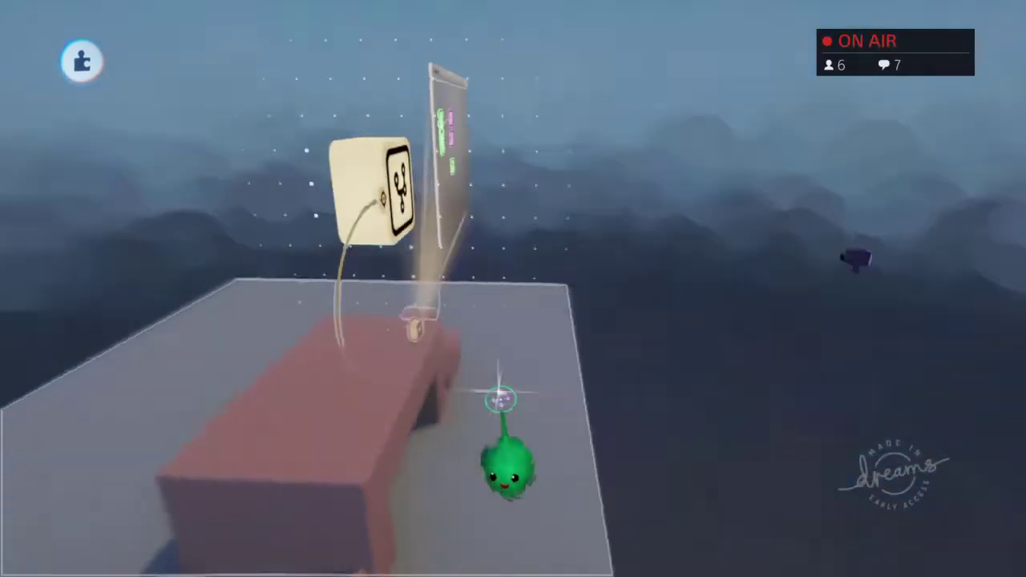
pyautogui.moveTo(367, 187); pyautogui.dragTo(422, 187)
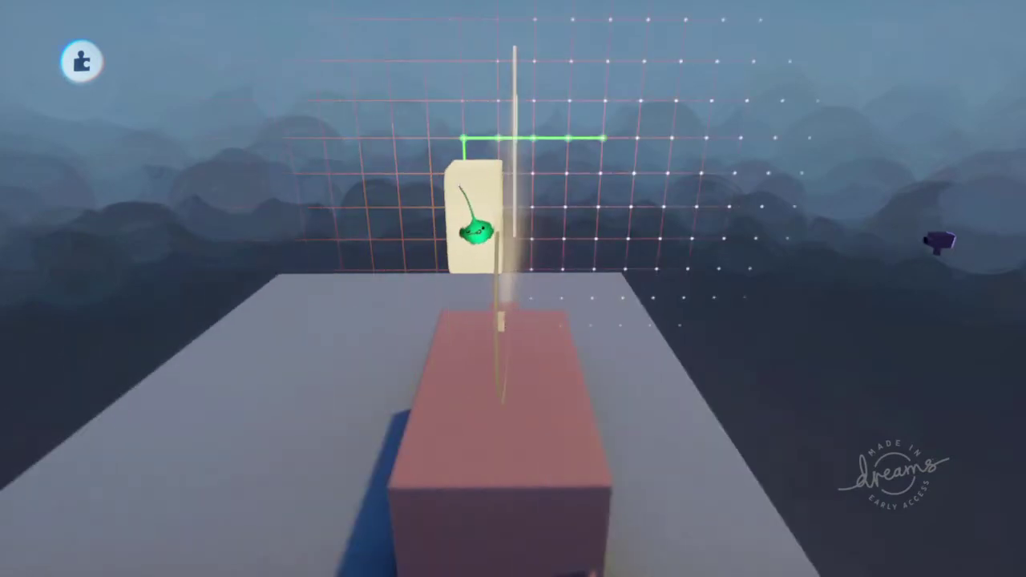
pyautogui.click(484, 284)
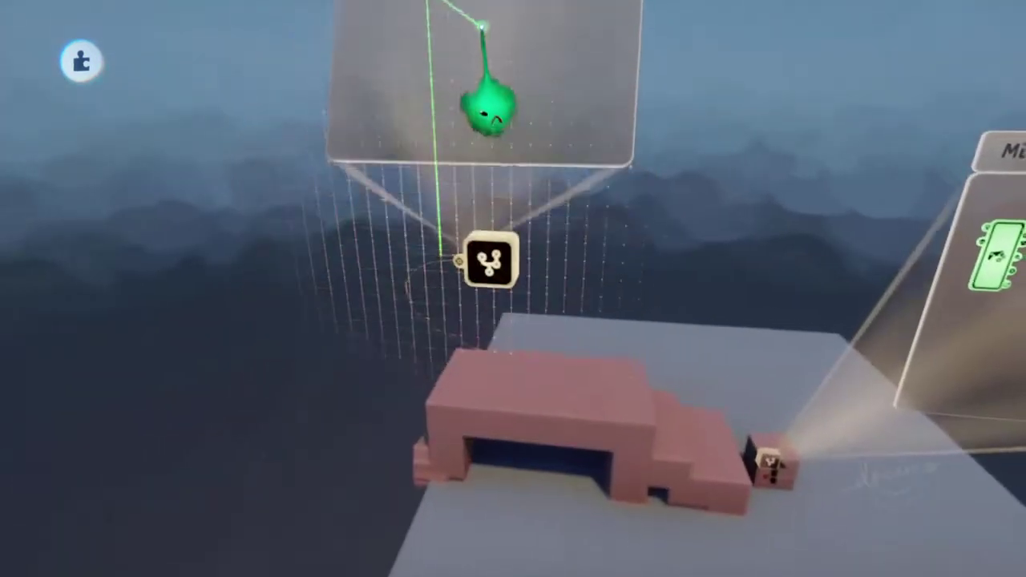
# Step: Add a Tag gadget inside the new floating microchip
pyautogui.moveTo(482, 26); pyautogui.dragTo(456, 211, button='middle')
pyautogui.press('Tab')
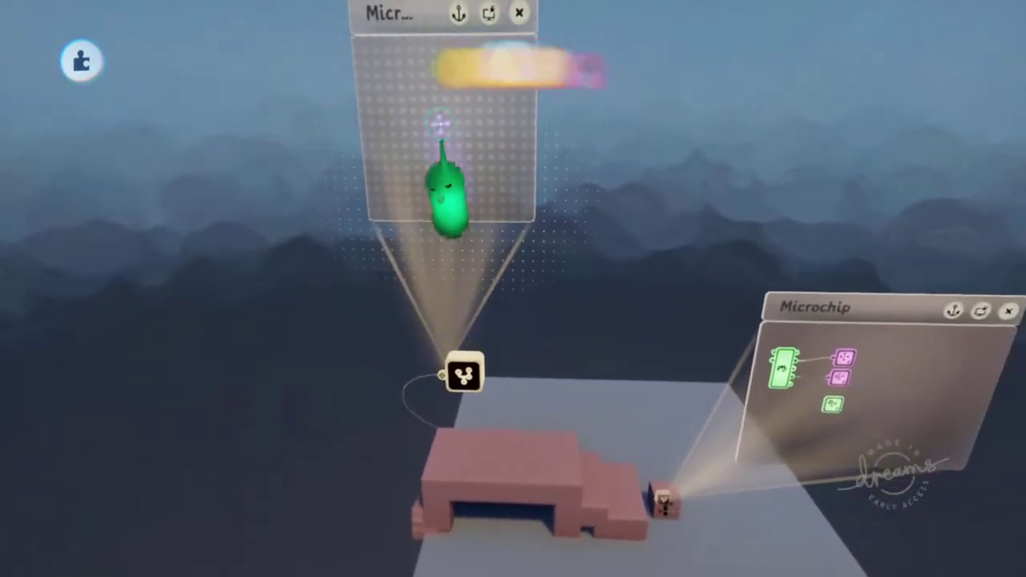
pyautogui.moveTo(505, 113); pyautogui.dragTo(726, 112)
pyautogui.click(291, 113)
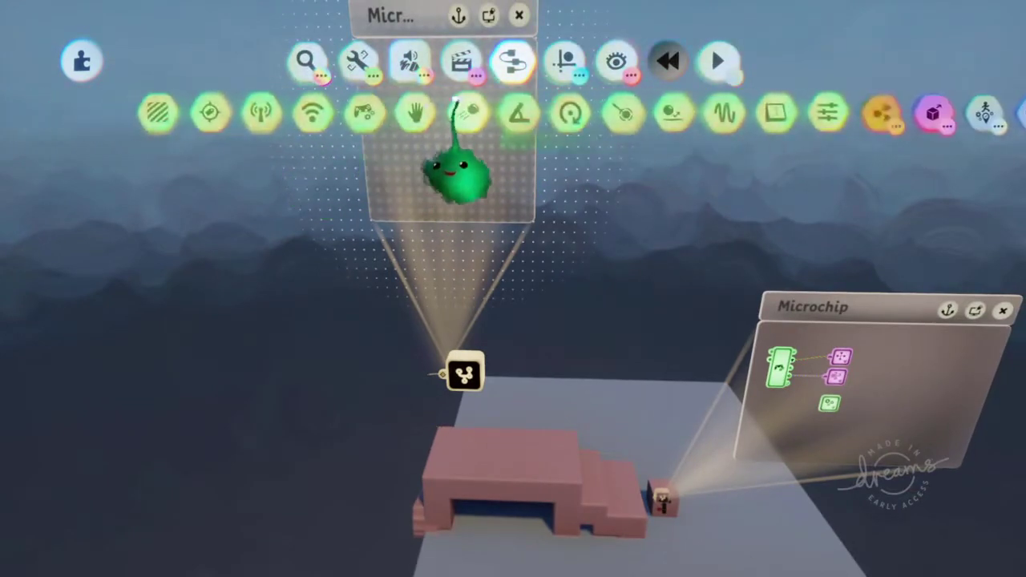
pyautogui.click(253, 112)
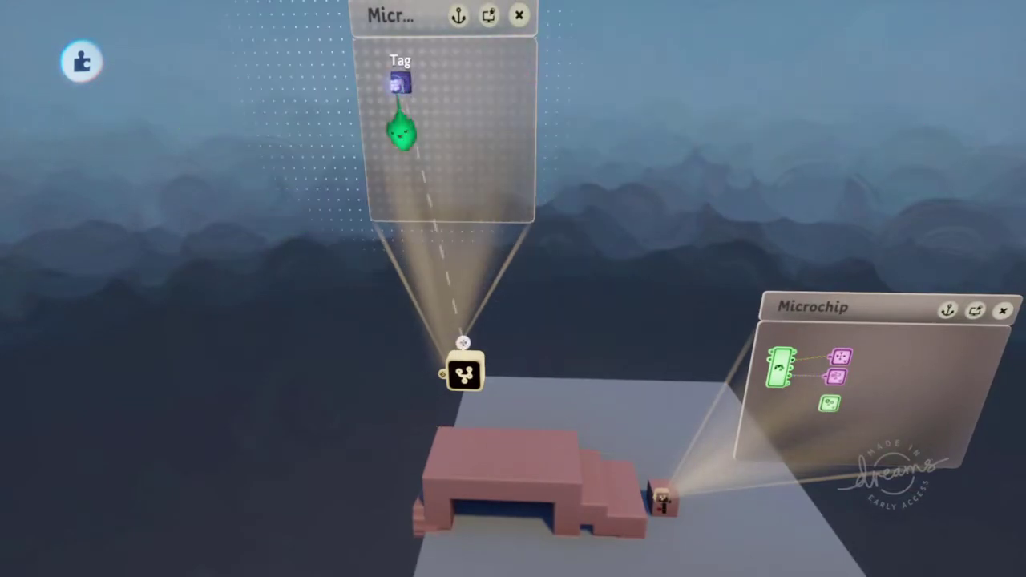
# Step: Name the tag "Plane" and close its settings
pyautogui.click(520, 128)
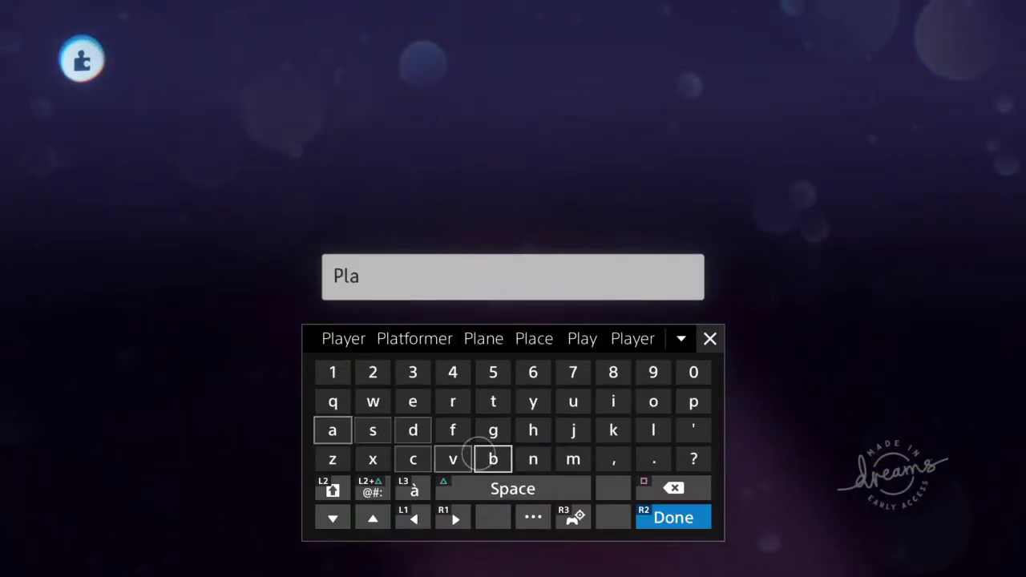
pyautogui.click(530, 453)
pyautogui.click(412, 401)
pyautogui.press('Return')
pyautogui.press('Escape')
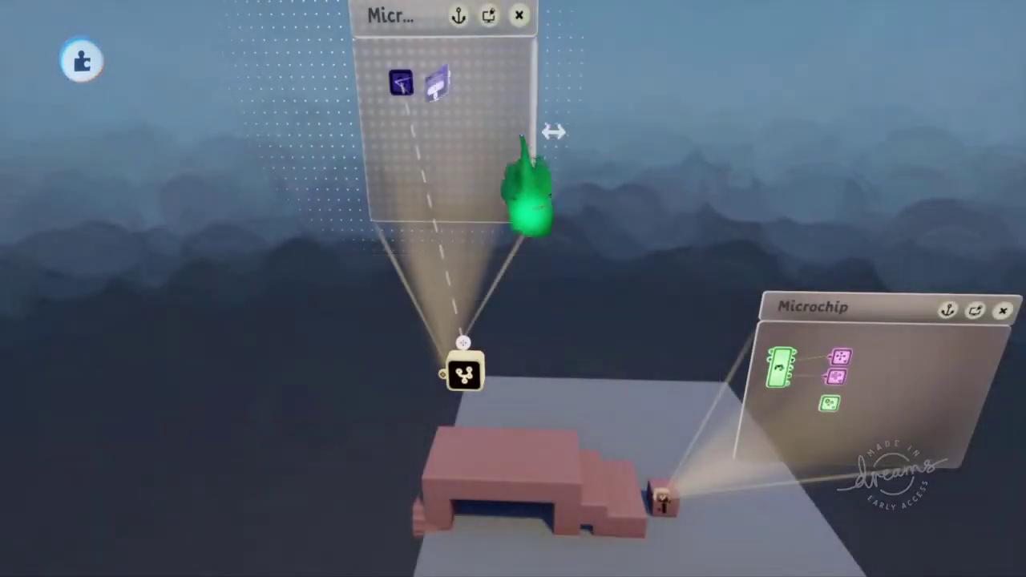
# Step: Turn off Grid Snap and bring up the gadgets collection
pyautogui.moveTo(552, 133); pyautogui.dragTo(458, 126, button='middle')
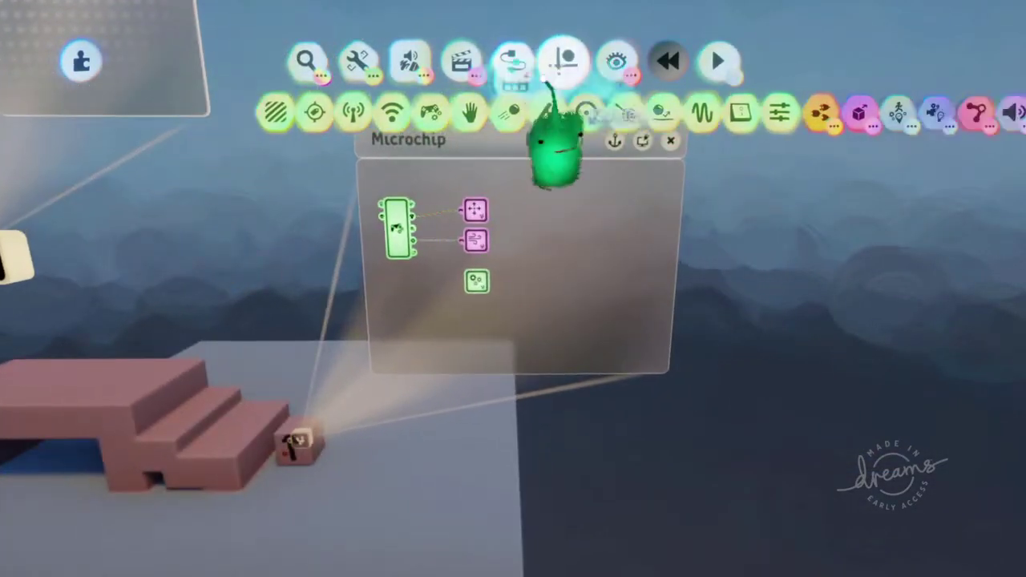
pyautogui.click(565, 61)
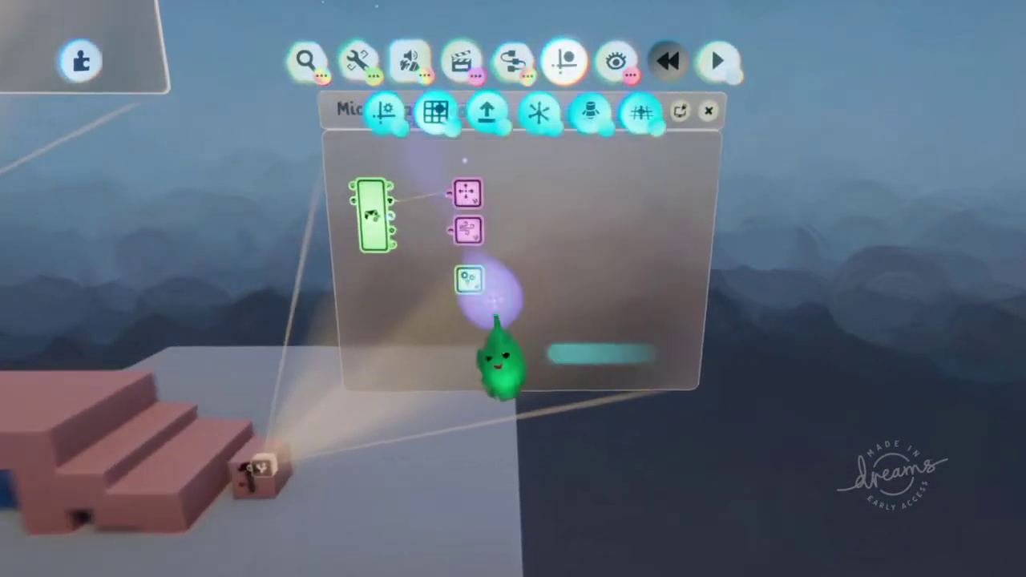
pyautogui.click(512, 61)
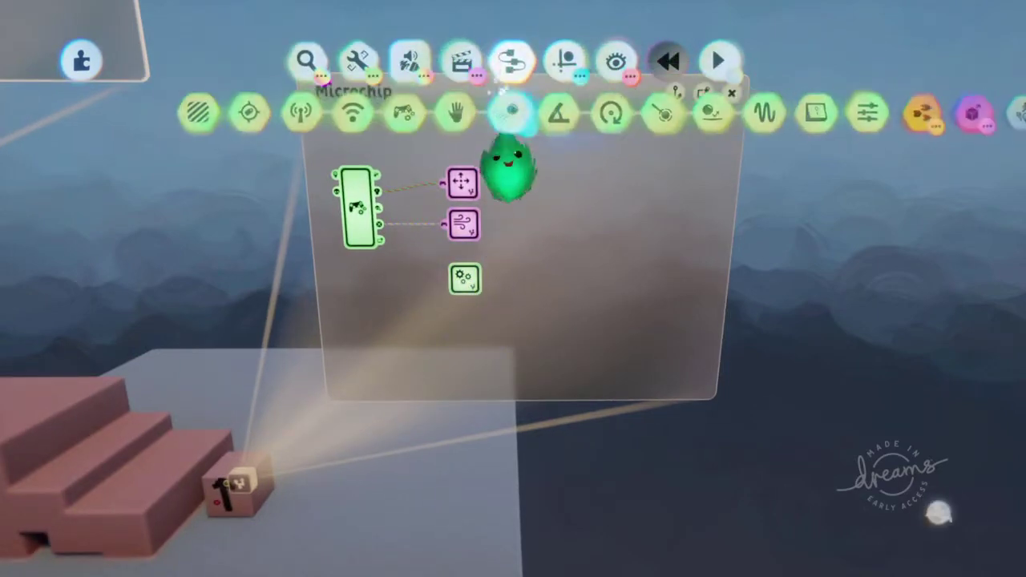
pyautogui.click(679, 112)
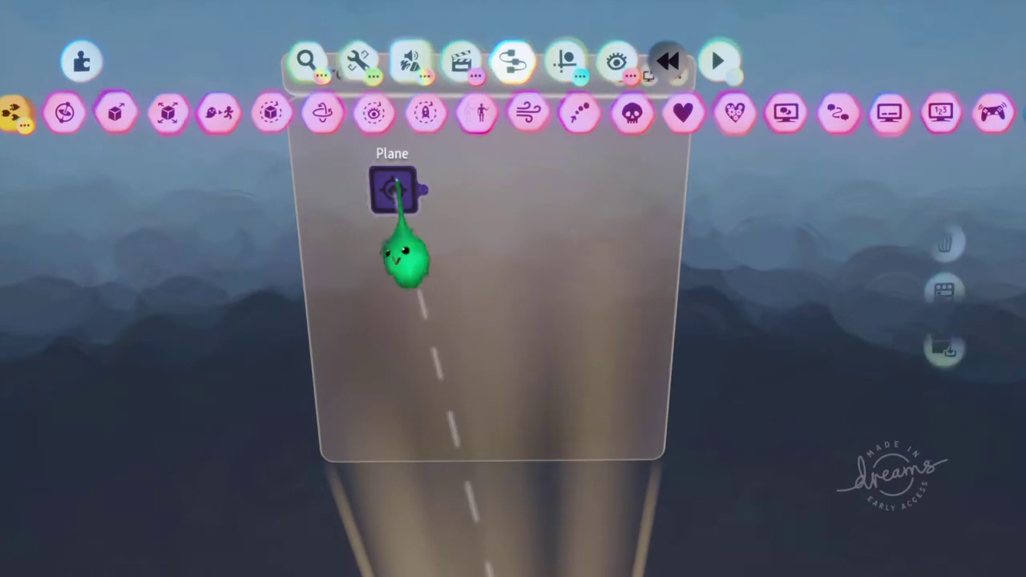
# Step: Try repositioning the Plane tag's location point above the floating microchip
pyautogui.moveTo(450, 233); pyautogui.dragTo(447, 289, button='middle')
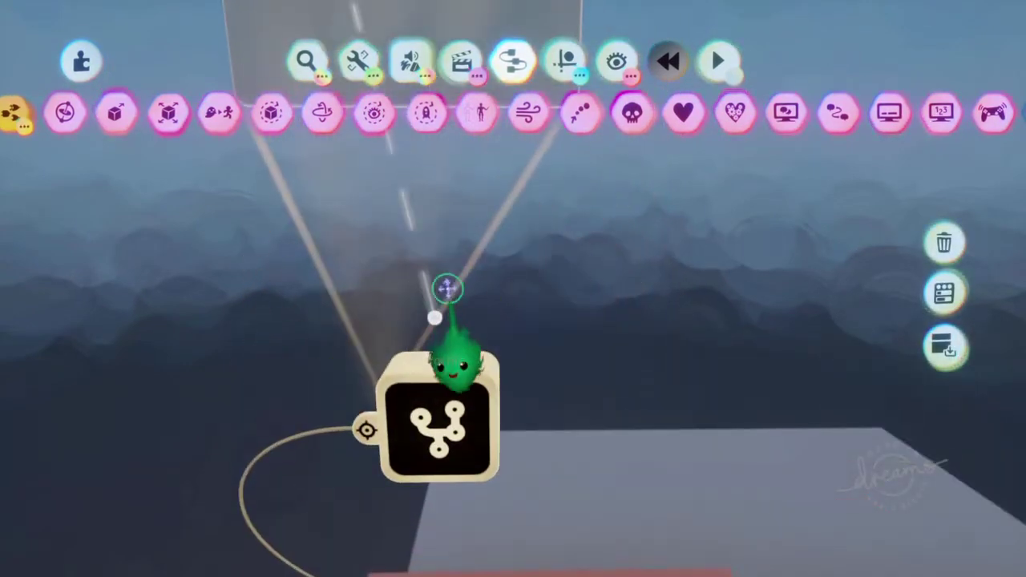
pyautogui.moveTo(438, 230); pyautogui.dragTo(509, 323, button='middle')
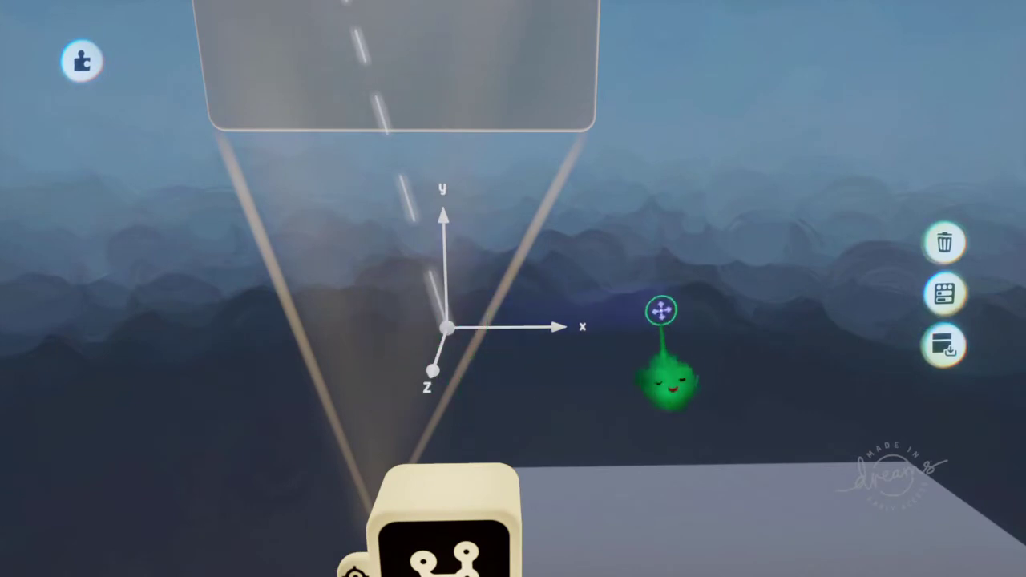
pyautogui.moveTo(446, 329); pyautogui.dragTo(381, 322, button='middle')
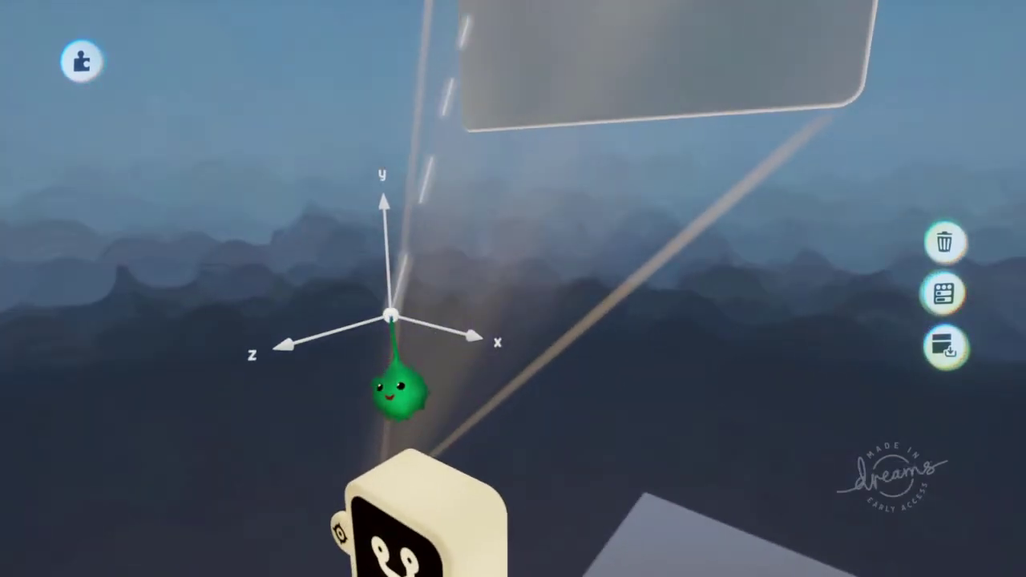
pyautogui.moveTo(452, 333); pyautogui.dragTo(427, 287, button='middle')
pyautogui.moveTo(395, 384); pyautogui.dragTo(421, 287)
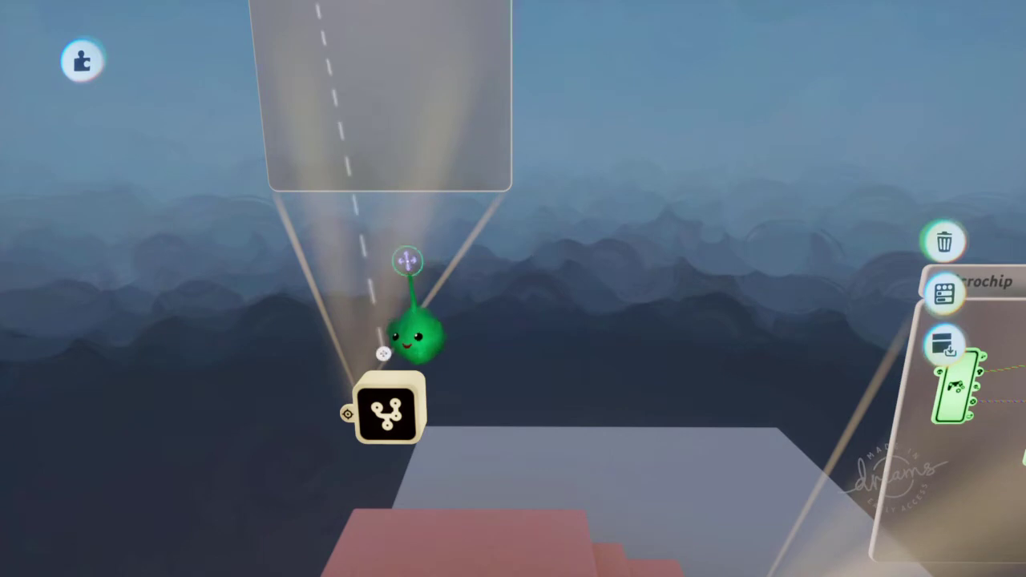
# Step: Add a Teleporter to the cube's microchip and open its settings at the tag name
pyautogui.moveTo(427, 382); pyautogui.dragTo(482, 293, button='middle')
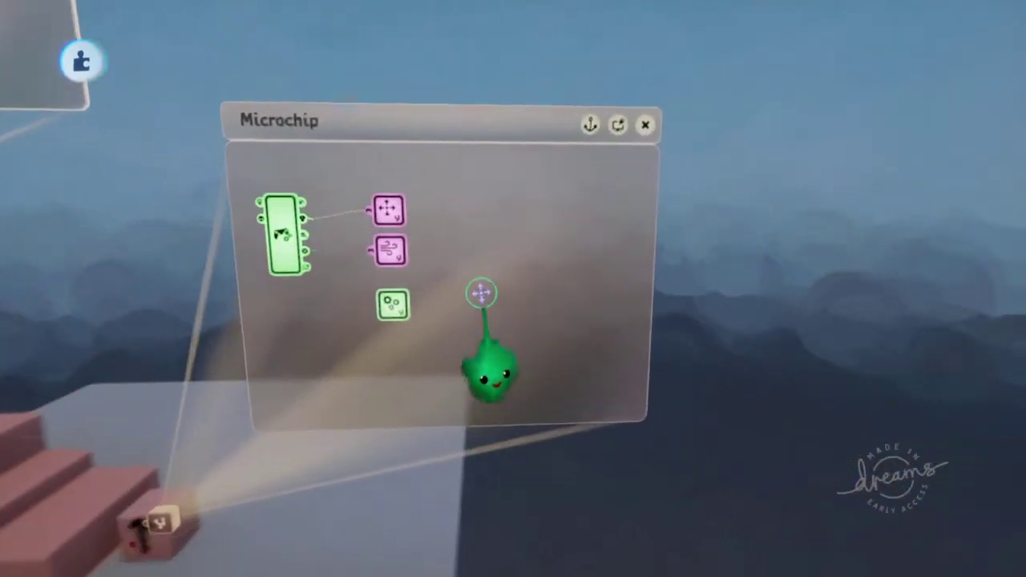
pyautogui.press('Tab')
pyautogui.click(482, 114)
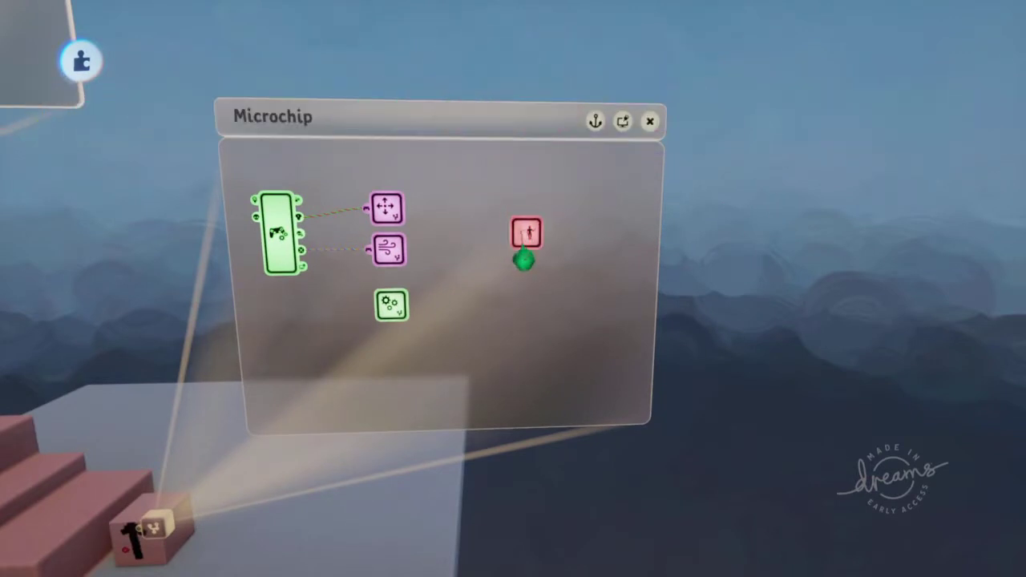
pyautogui.click(527, 234)
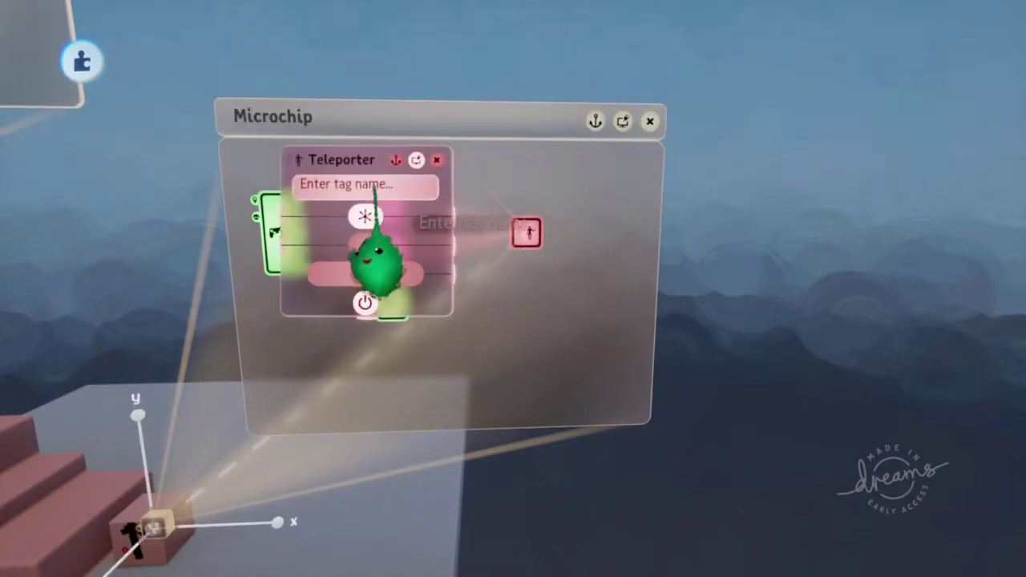
pyautogui.moveTo(359, 189)
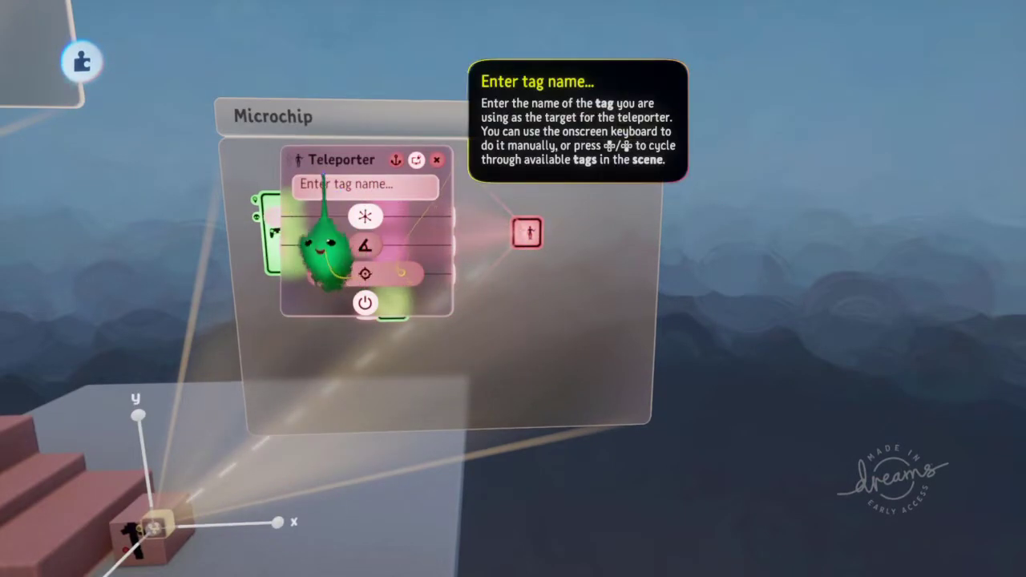
# Step: Set the Teleporter's target tag to Plane and look over its remaining settings
pyautogui.moveTo(324, 176); pyautogui.dragTo(388, 202, button='middle')
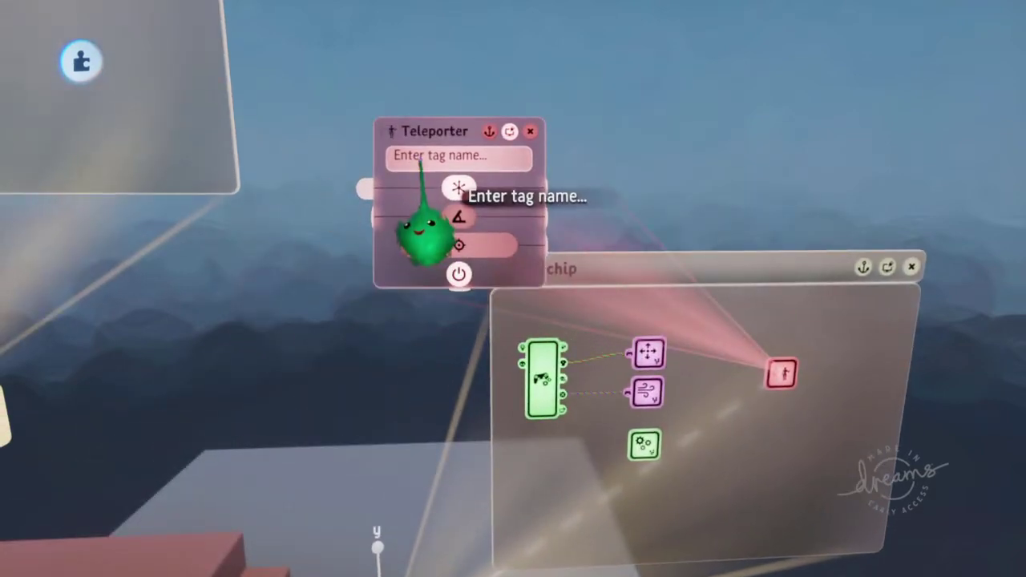
pyautogui.press('Right')
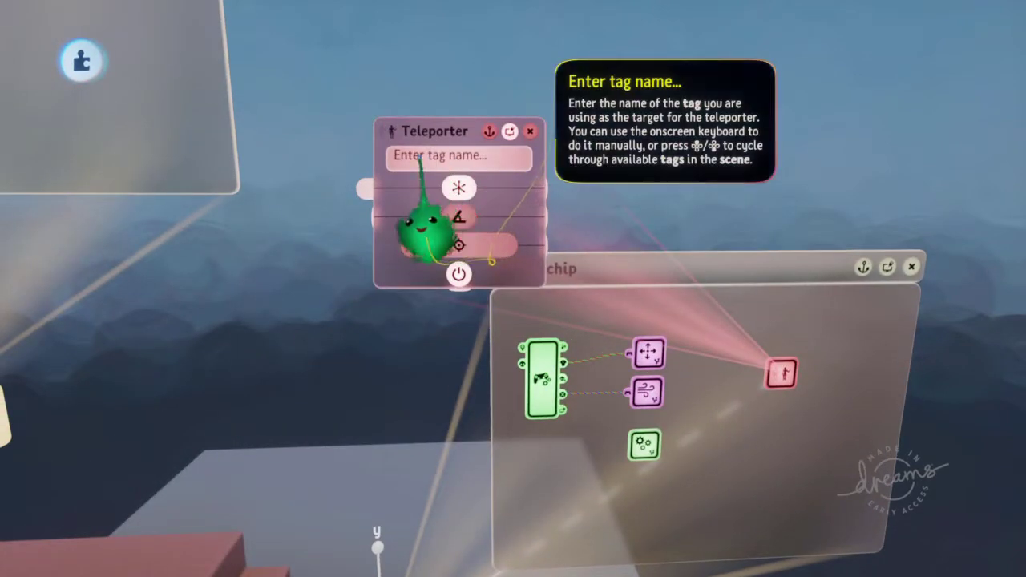
pyautogui.press('Right')
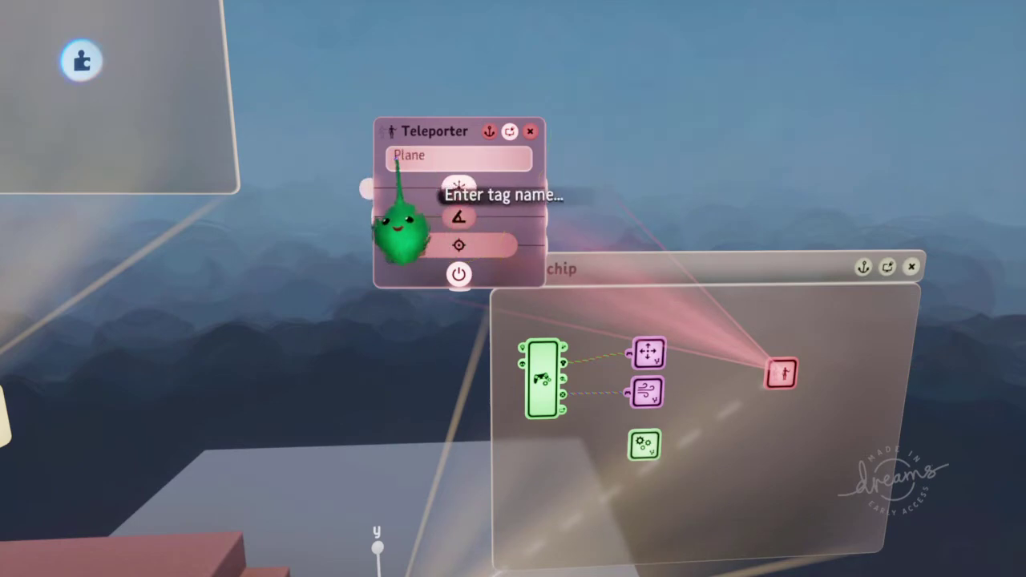
pyautogui.moveTo(464, 194); pyautogui.dragTo(390, 312, button='middle')
pyautogui.moveTo(255, 295); pyautogui.dragTo(325, 292, button='middle')
pyautogui.moveTo(335, 101); pyautogui.dragTo(438, 230, button='middle')
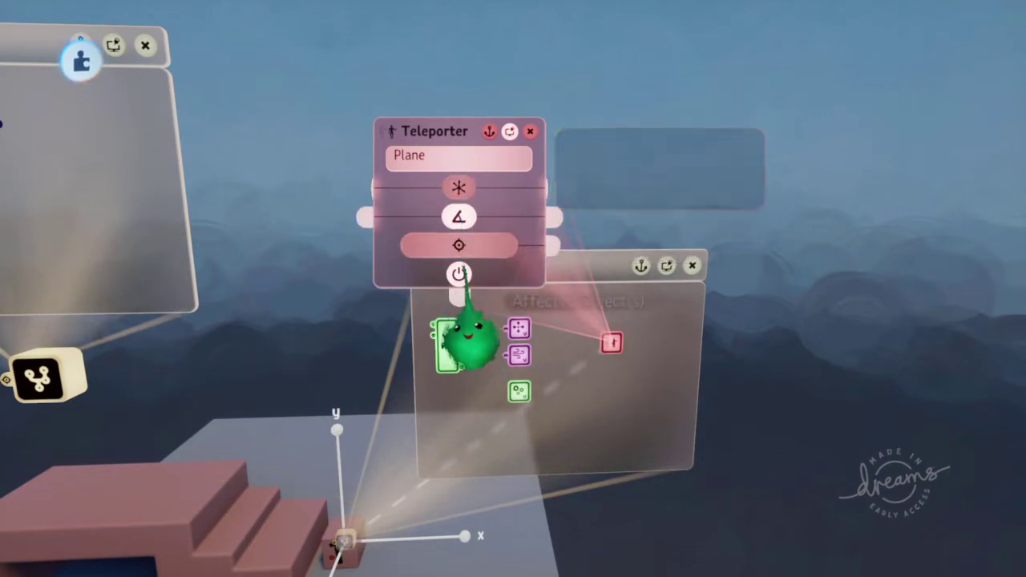
pyautogui.moveTo(464, 268); pyautogui.dragTo(312, 350, button='middle')
# Step: Playtest the scene to check the cube's teleport to the Plane tag, and return to editing
pyautogui.press('Escape')
pyautogui.press('Escape')
pyautogui.click(371, 402)
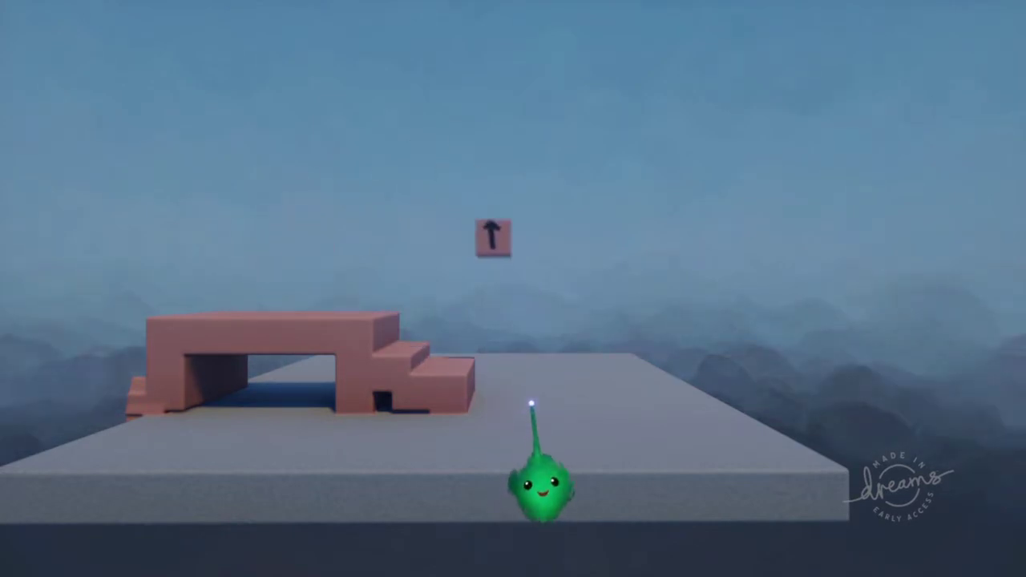
pyautogui.press('Escape')
pyautogui.click(334, 410)
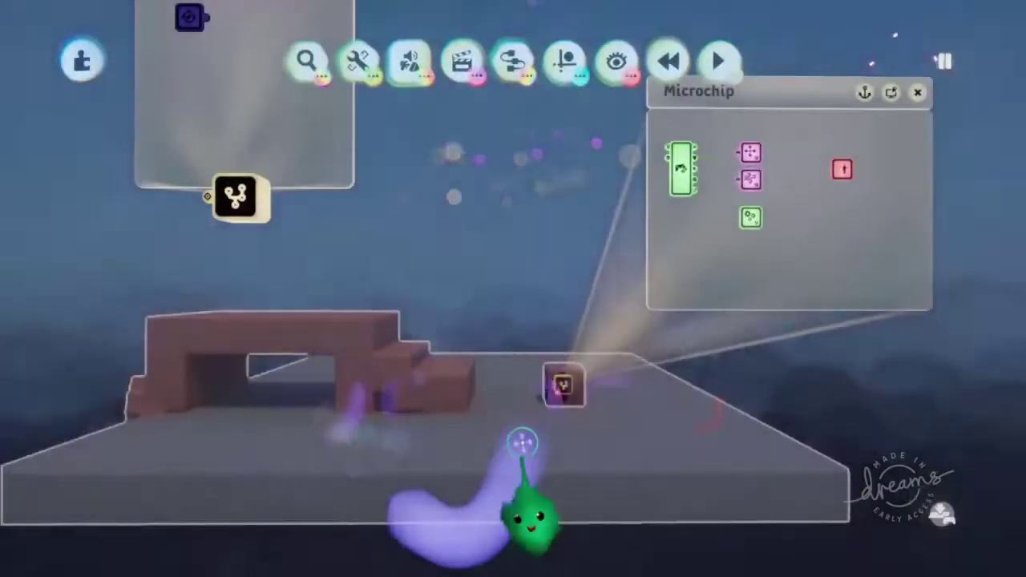
# Step: Sculpt a rectangular block floating above the platform and leave Sculpt Mode
pyautogui.scroll(-3, 513, 415)
pyautogui.scroll(2, 513, 417)
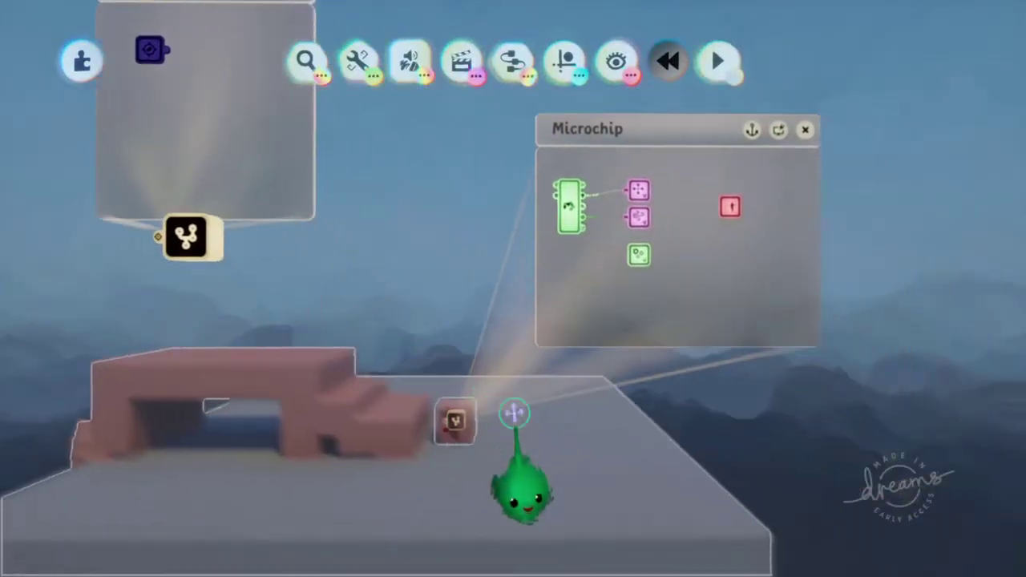
pyautogui.moveTo(513, 422); pyautogui.dragTo(436, 431)
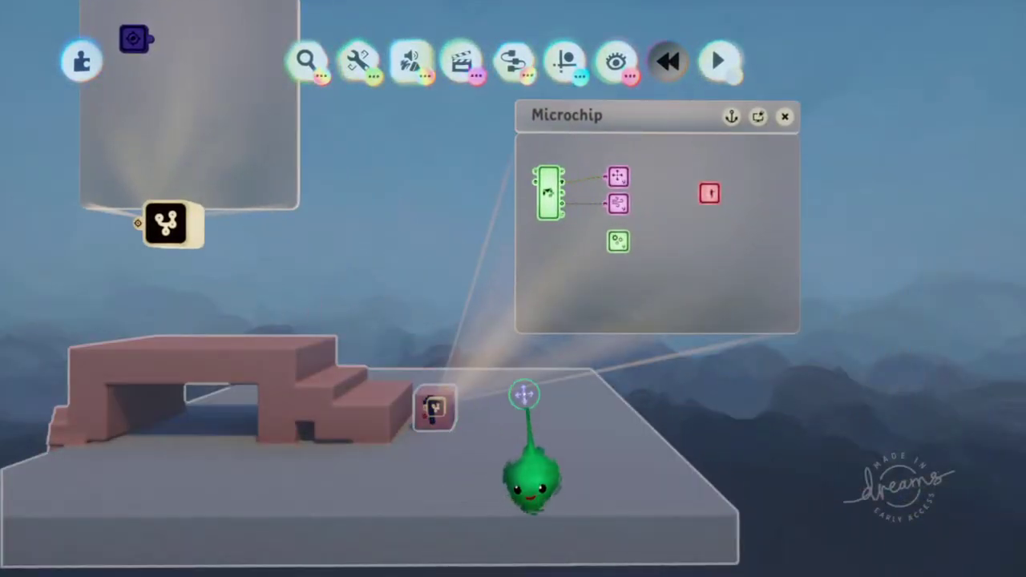
pyautogui.moveTo(458, 391); pyautogui.dragTo(549, 370)
pyautogui.moveTo(618, 277); pyautogui.dragTo(476, 101)
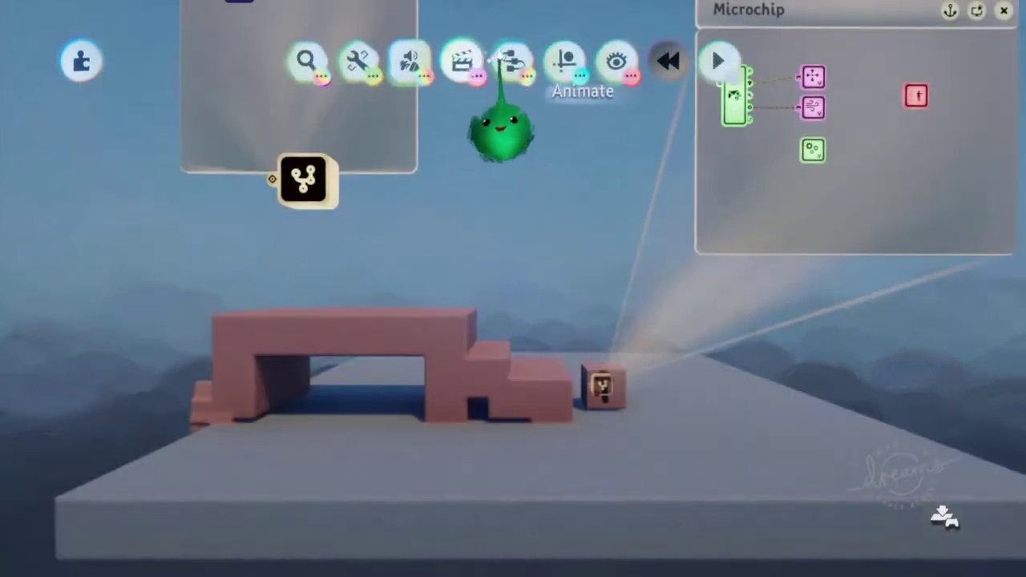
pyautogui.click(409, 61)
pyautogui.click(304, 109)
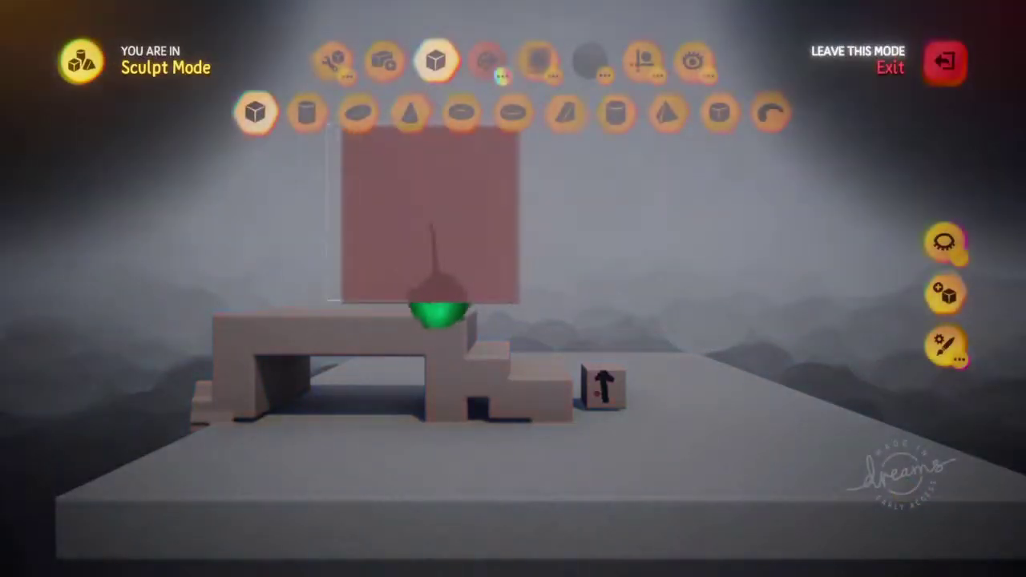
pyautogui.click(633, 241)
pyautogui.press('Escape')
# Step: Colour the new floating block yellow and position it above the bridge
pyautogui.moveTo(553, 282); pyautogui.dragTo(815, 252, button='middle')
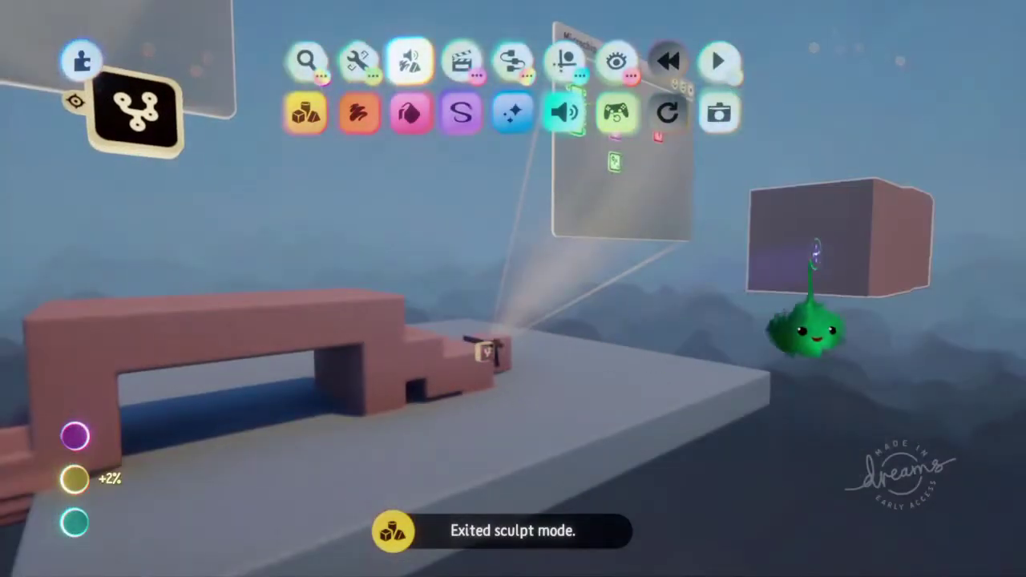
pyautogui.click(816, 252)
pyautogui.click(665, 102)
pyautogui.moveTo(667, 113); pyautogui.dragTo(721, 128)
pyautogui.press('Escape')
pyautogui.moveTo(825, 263); pyautogui.dragTo(617, 242, button='middle')
pyautogui.moveTo(617, 242); pyautogui.dragTo(623, 284)
pyautogui.moveTo(657, 286); pyautogui.dragTo(676, 439, button='middle')
pyautogui.moveTo(676, 440); pyautogui.dragTo(489, 395)
pyautogui.moveTo(488, 395); pyautogui.dragTo(578, 307, button='middle')
pyautogui.scroll(-3, 577, 307)
# Step: Record the yellow block sliding from side to side above the bridge with an Action Recorder
pyautogui.moveTo(526, 153)
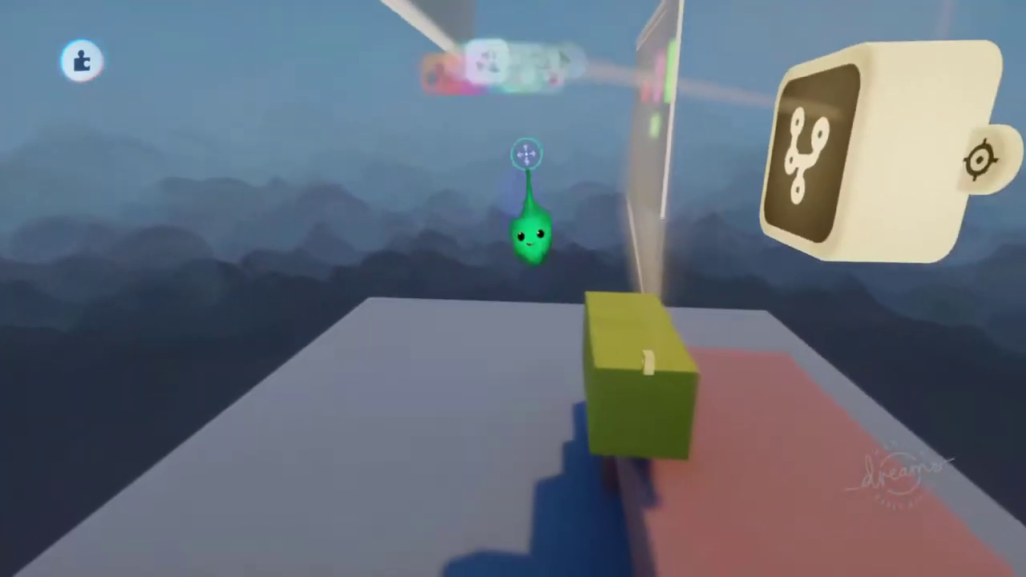
pyautogui.click(472, 74)
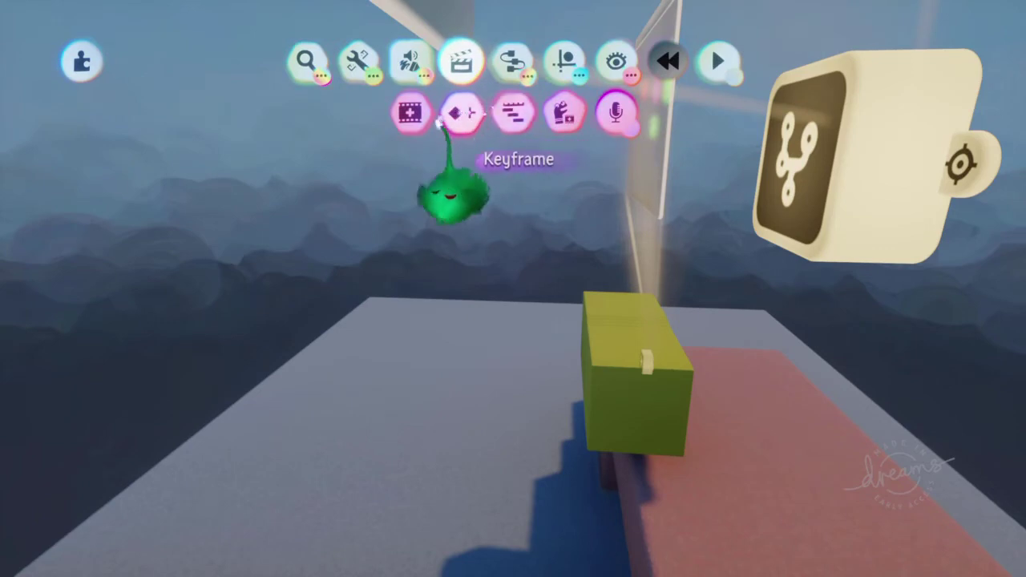
pyautogui.click(410, 111)
pyautogui.click(431, 227)
pyautogui.moveTo(609, 452); pyautogui.dragTo(555, 329, button='middle')
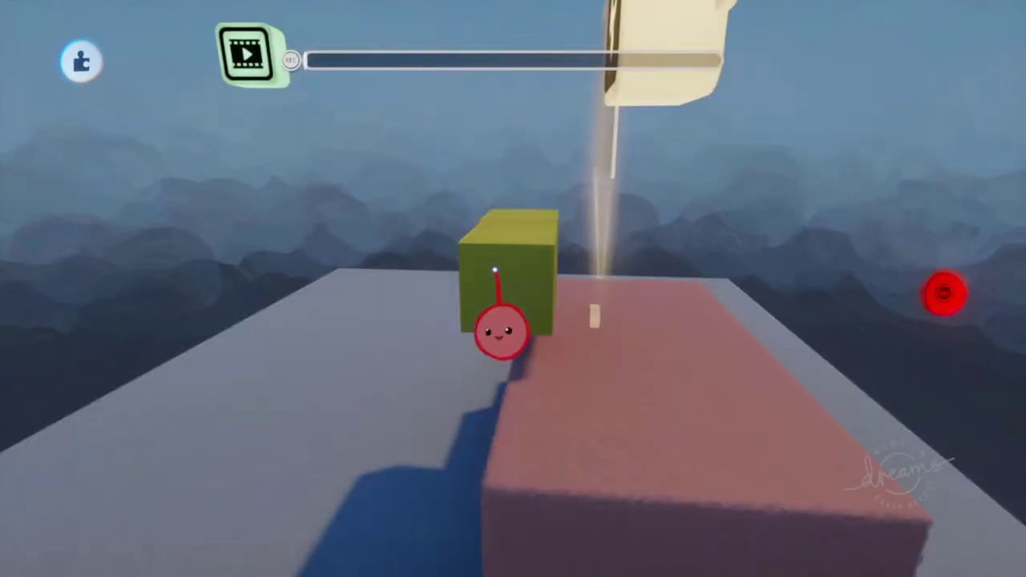
pyautogui.moveTo(497, 270)
pyautogui.mouseDown()
pyautogui.moveTo(593, 275)
pyautogui.moveTo(500, 276)
pyautogui.moveTo(736, 261)
pyautogui.moveTo(482, 268)
pyautogui.mouseUp()
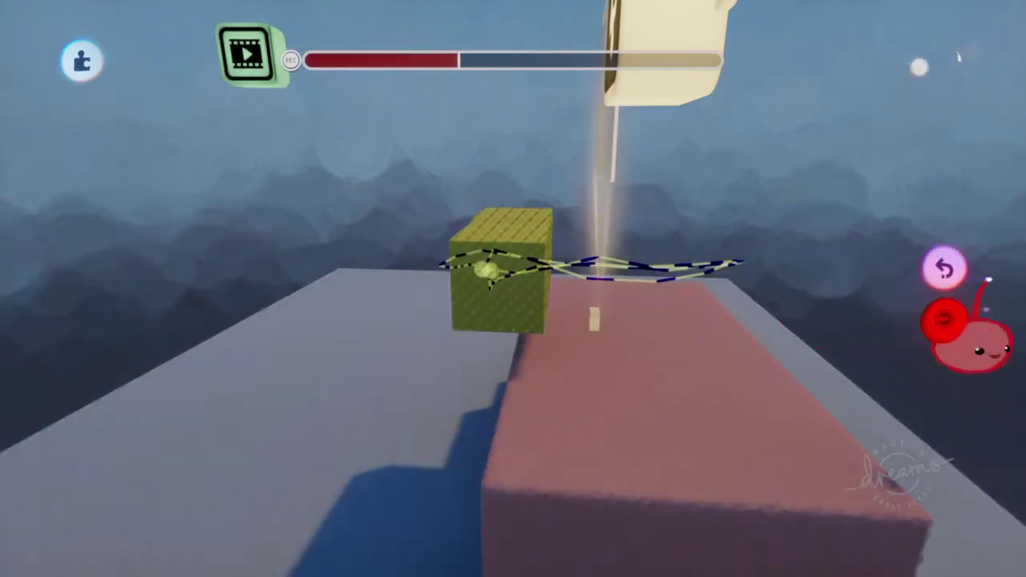
pyautogui.click(944, 321)
# Step: Run the scene to check the yellow block's recorded movement, and playtest it
pyautogui.moveTo(944, 321); pyautogui.dragTo(599, 445, button='middle')
pyautogui.press('space')
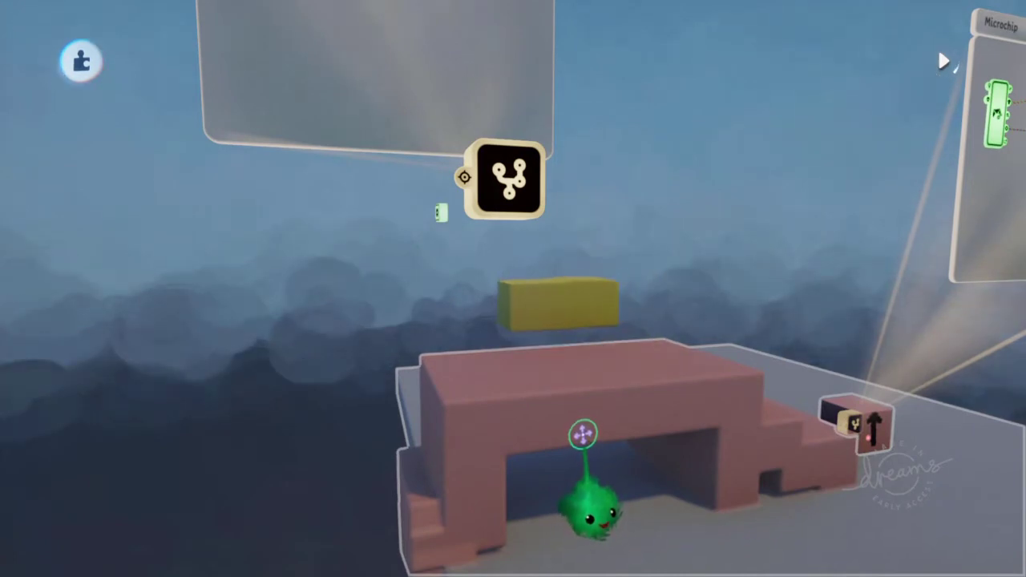
pyautogui.moveTo(585, 431); pyautogui.dragTo(580, 366, button='middle')
pyautogui.press('Escape')
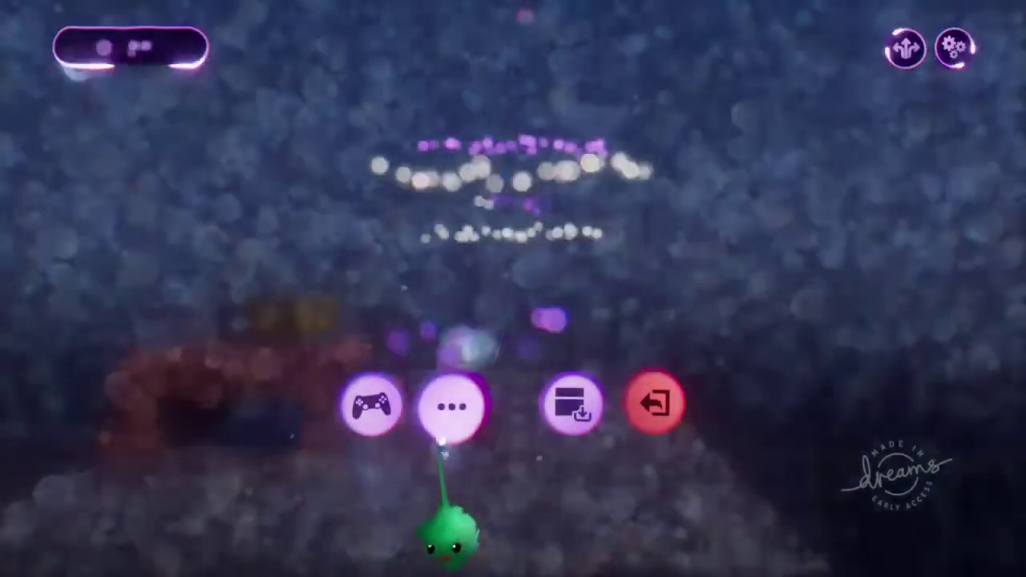
pyautogui.press('Escape')
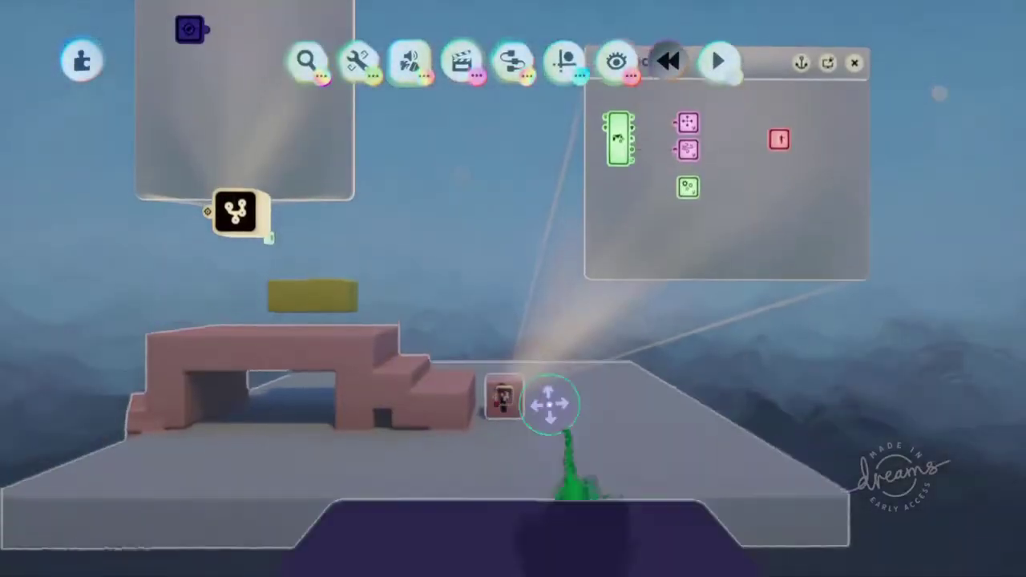
# Step: Sculpt three blocks in a row on top of the bridge and leave Sculpt Mode
pyautogui.scroll(5, 549, 405)
pyautogui.moveTo(520, 547); pyautogui.dragTo(465, 329, button='middle')
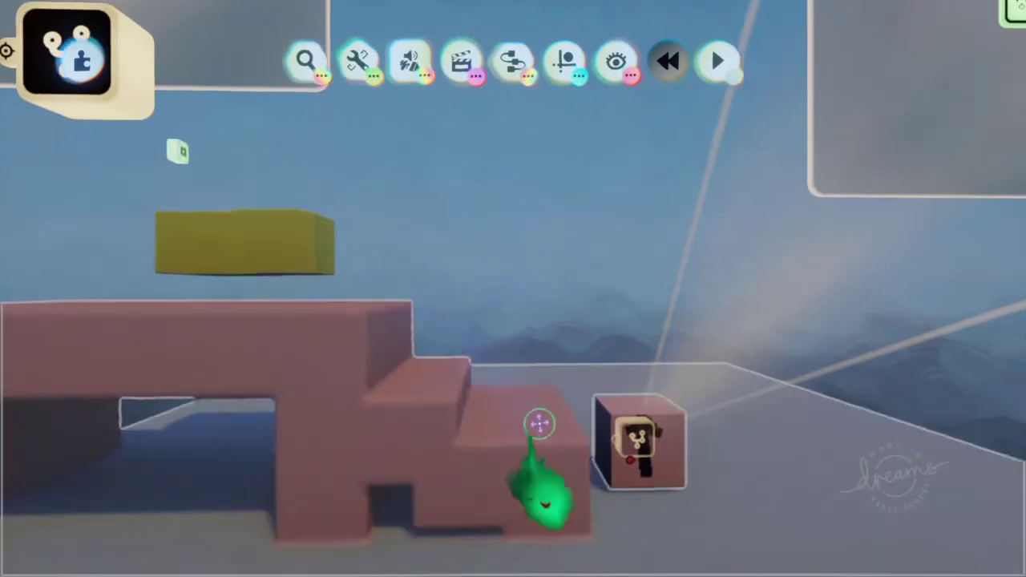
pyautogui.moveTo(539, 424); pyautogui.dragTo(518, 426, button='middle')
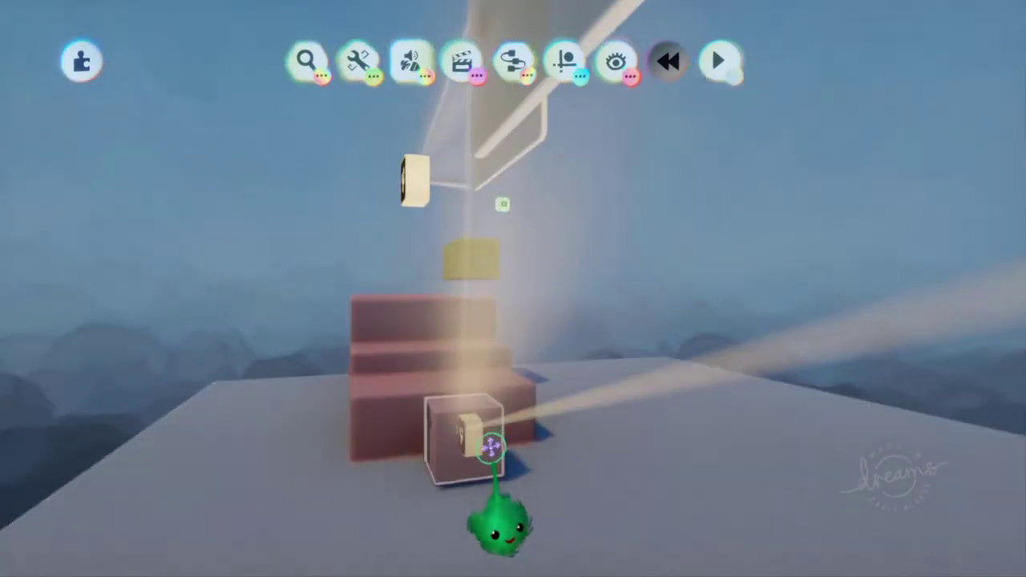
pyautogui.moveTo(454, 451); pyautogui.dragTo(457, 470, button='middle')
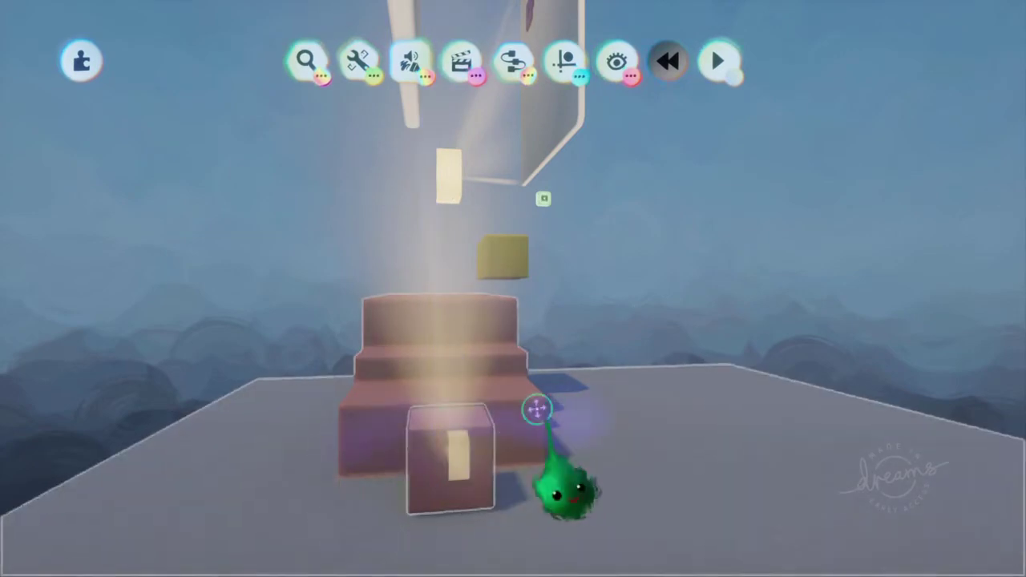
pyautogui.moveTo(476, 431); pyautogui.dragTo(520, 556, button='middle')
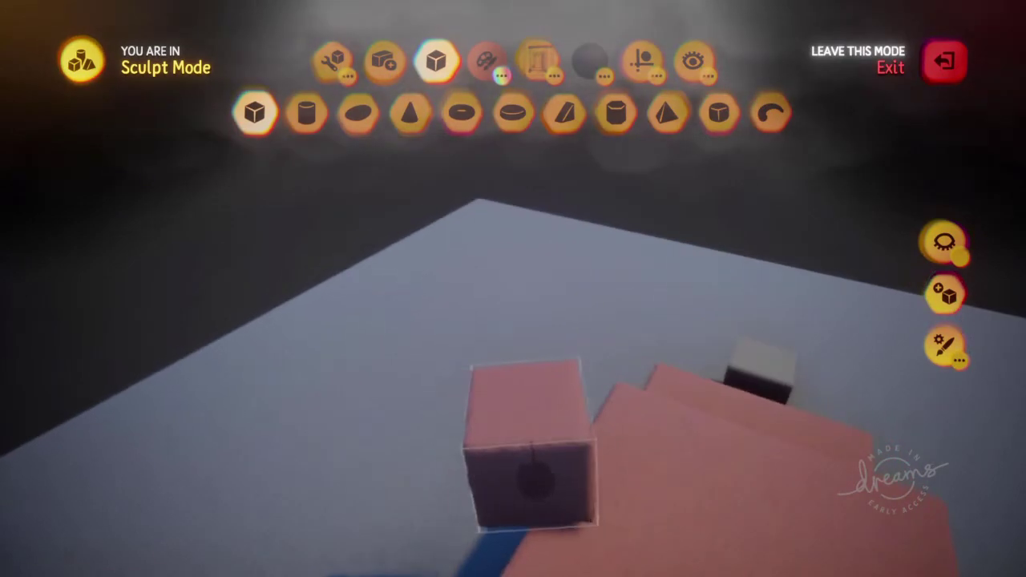
pyautogui.click(545, 490)
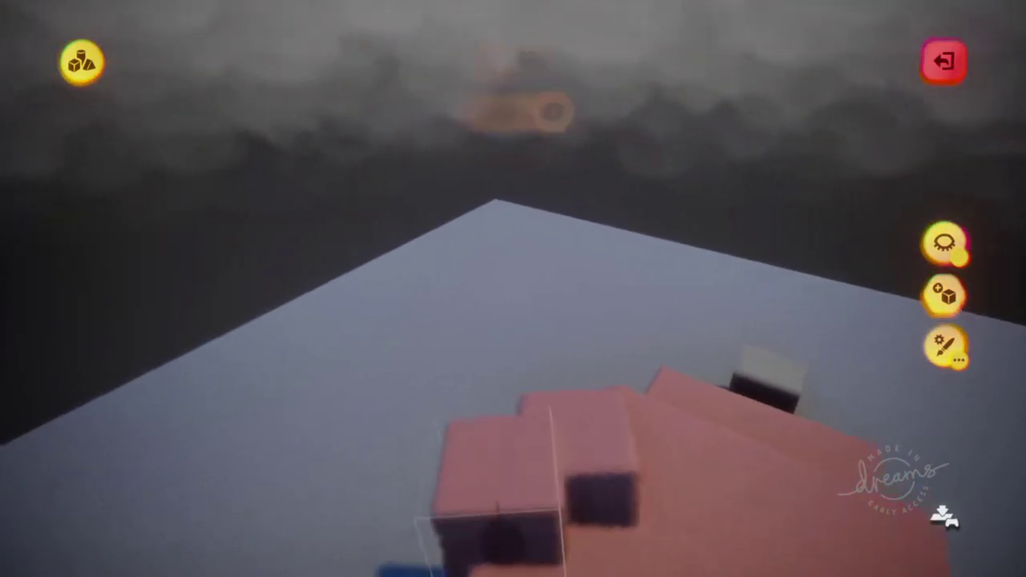
pyautogui.moveTo(503, 536); pyautogui.dragTo(509, 526, button='middle')
pyautogui.click(542, 543)
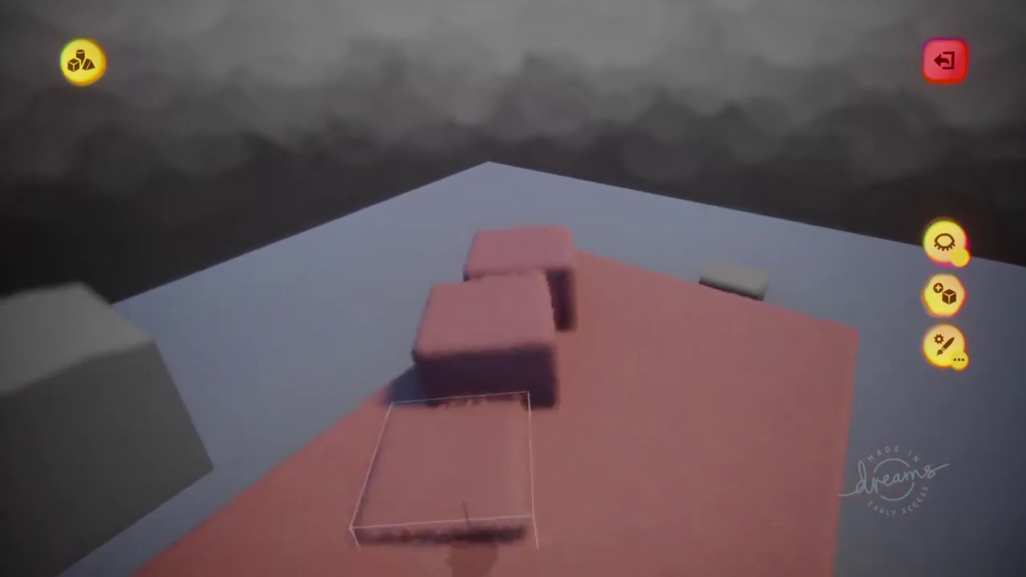
pyautogui.click(472, 509)
pyautogui.press('Escape')
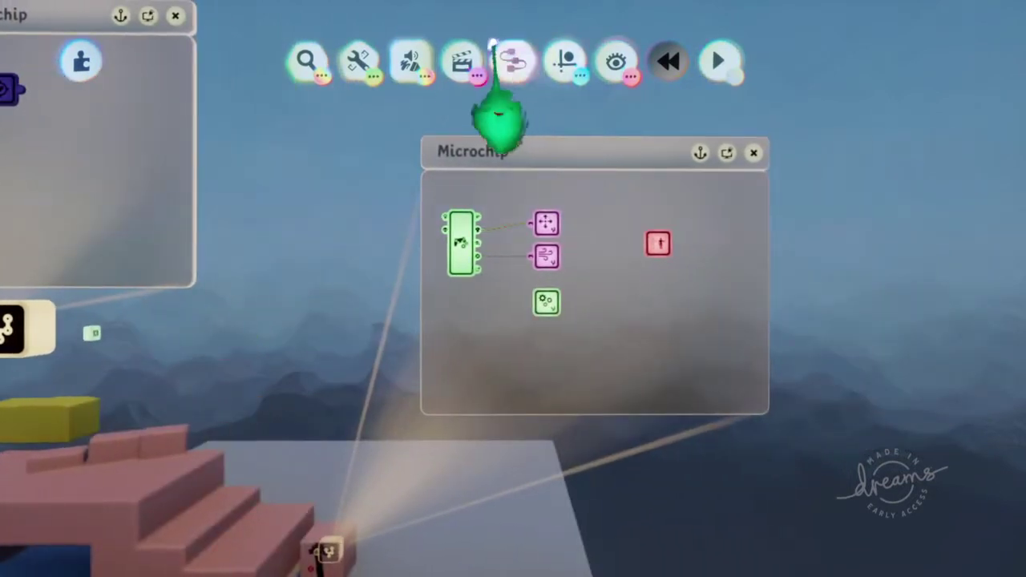
# Step: Add a Follower below the Teleporter in the cube's microchip with Plane as its target tag
pyautogui.click(513, 62)
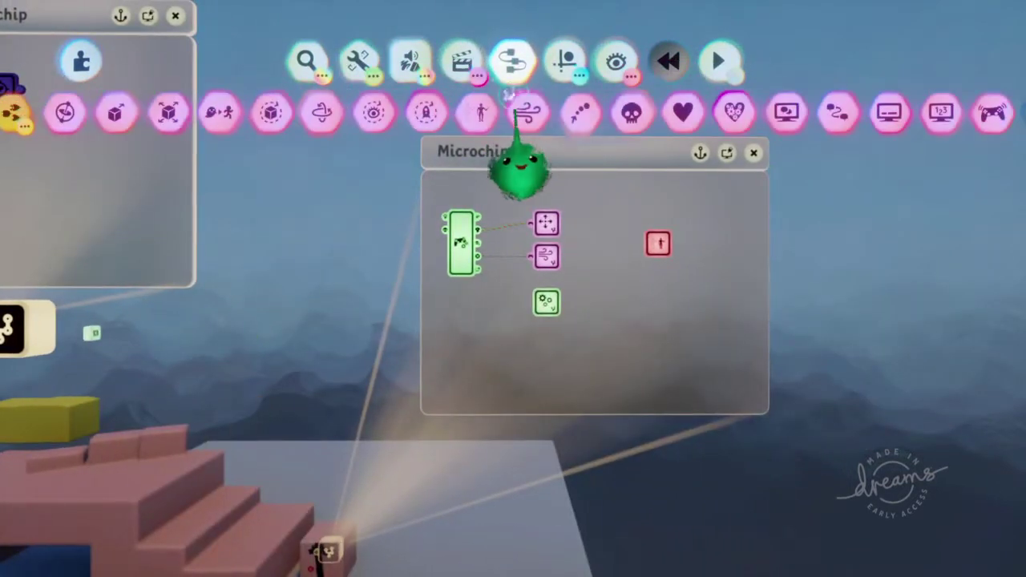
pyautogui.click(220, 112)
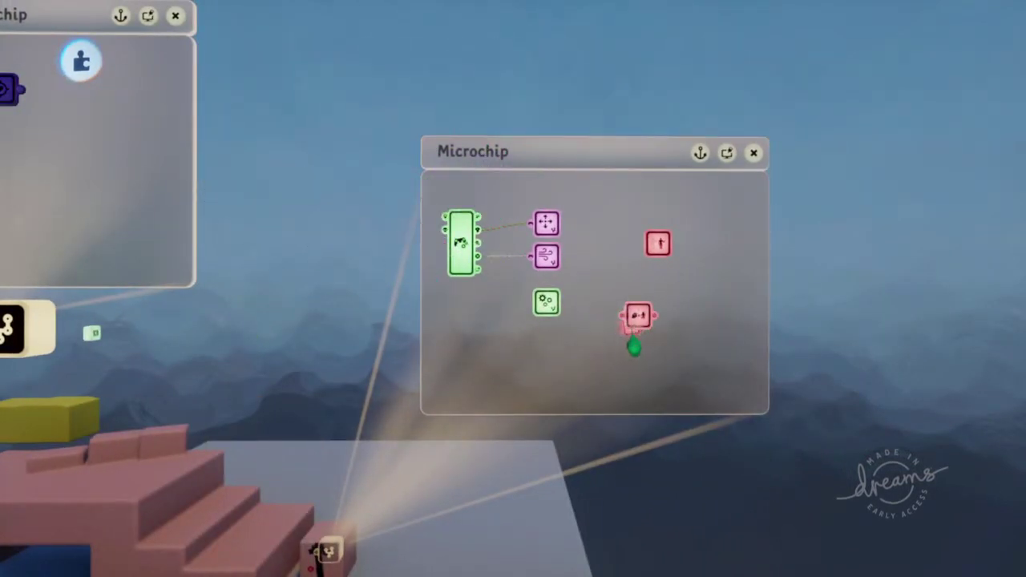
pyautogui.click(634, 324)
pyautogui.click(630, 324)
pyautogui.scroll(-3, 491, 457)
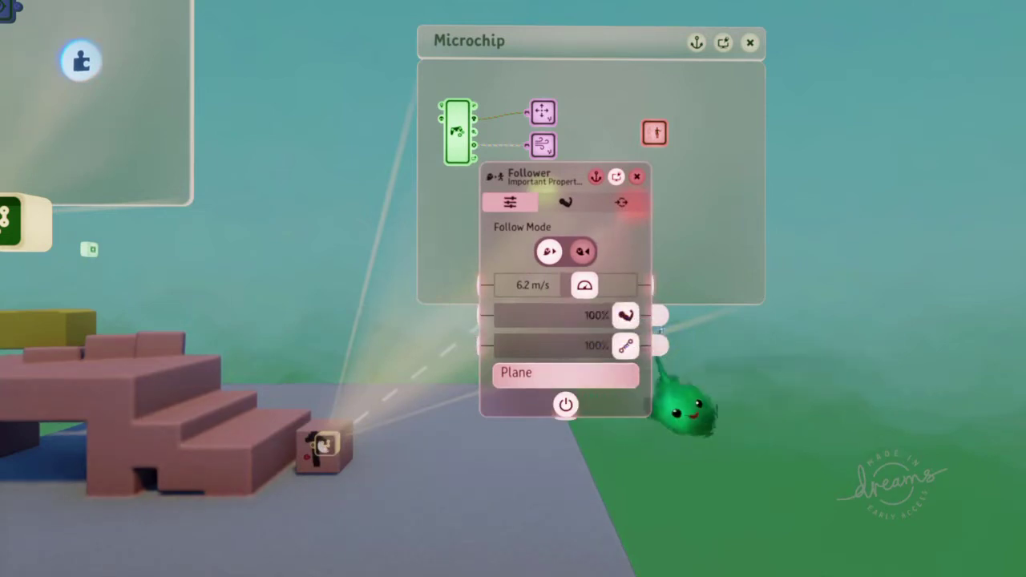
# Step: Try setting the Follower's speed to 55555 and check its strength and damping settings
pyautogui.click(532, 285)
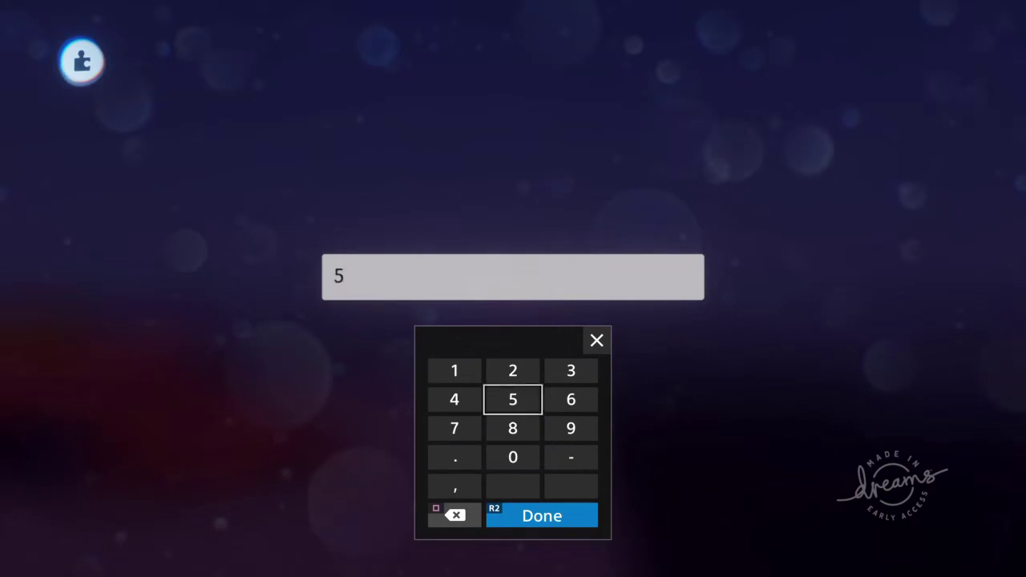
pyautogui.write('55555')
pyautogui.press('Return')
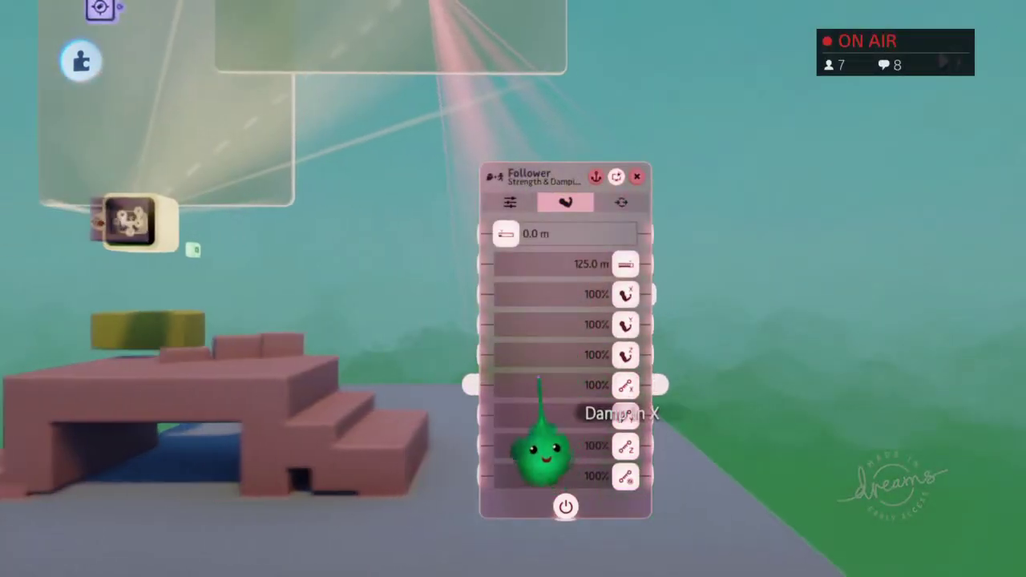
pyautogui.click(509, 203)
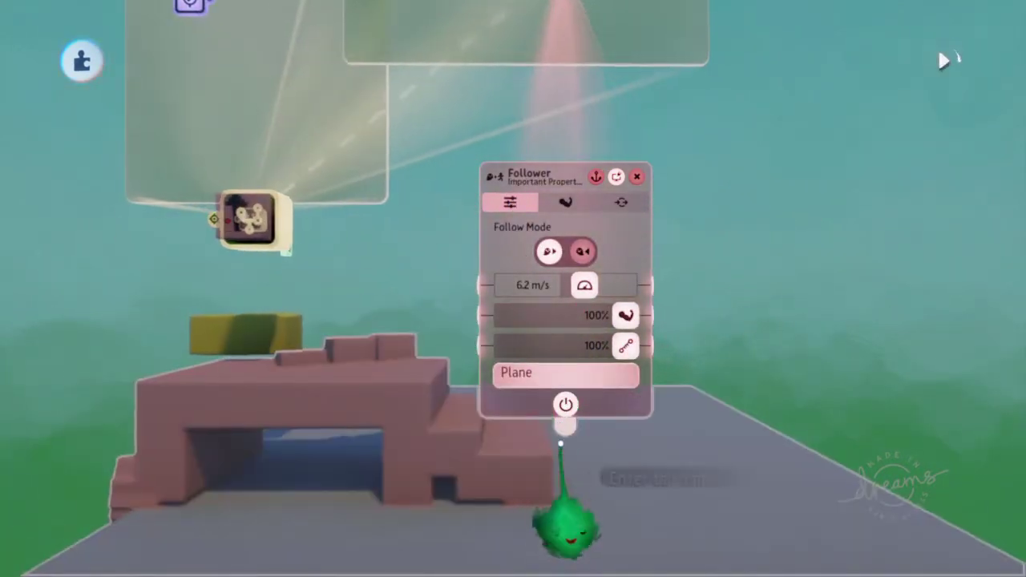
# Step: Move the Follower's settings beside the platform and run the scene to test the cube following the Plane tag
pyautogui.moveTo(537, 337); pyautogui.dragTo(791, 424)
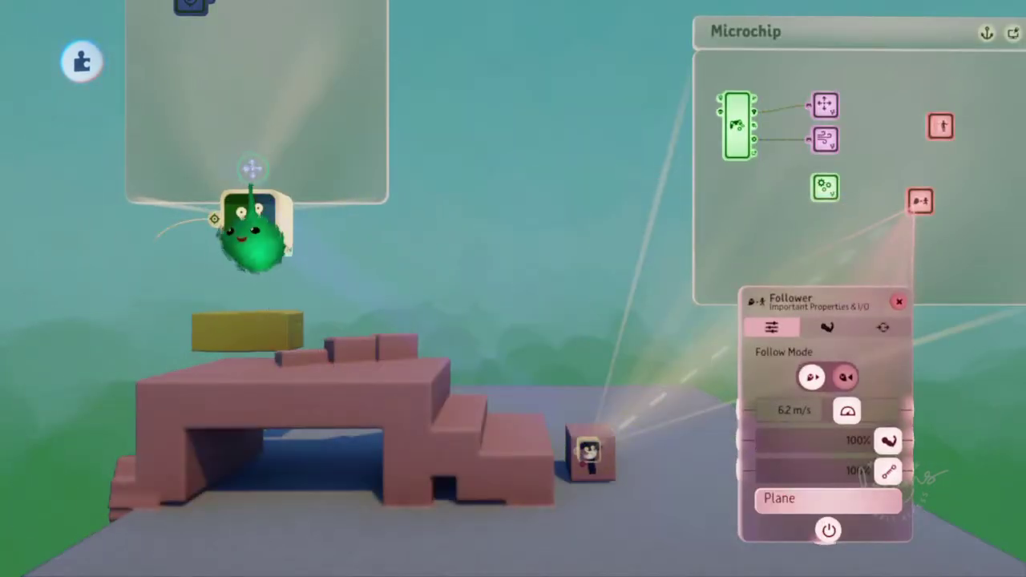
pyautogui.scroll(-2, 252, 170)
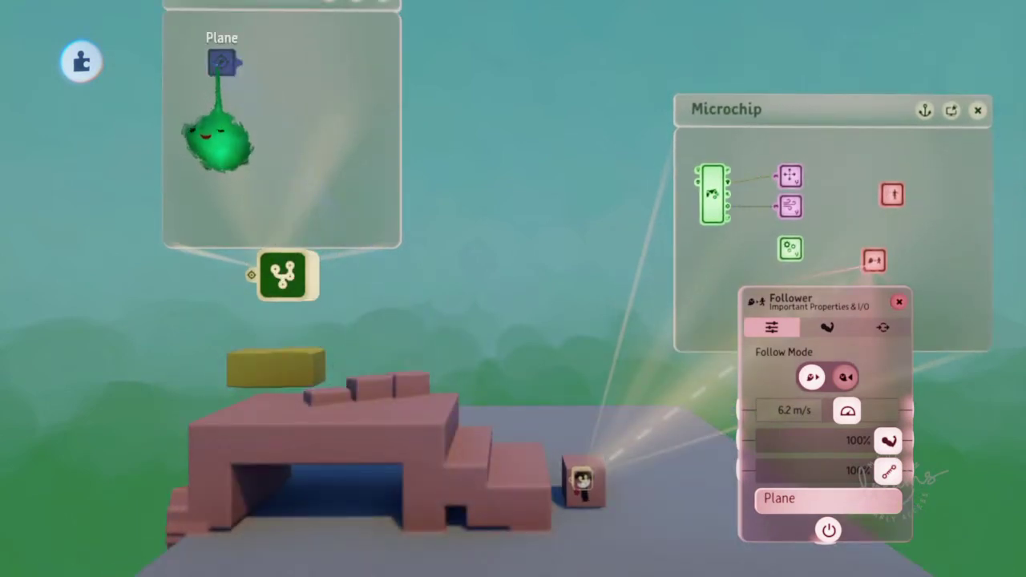
pyautogui.press('space')
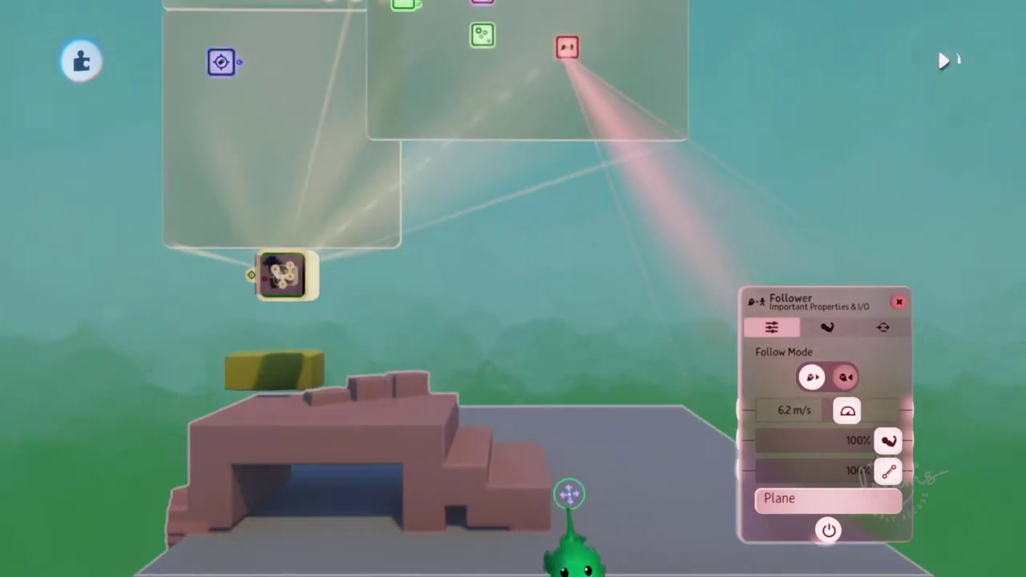
pyautogui.press('space')
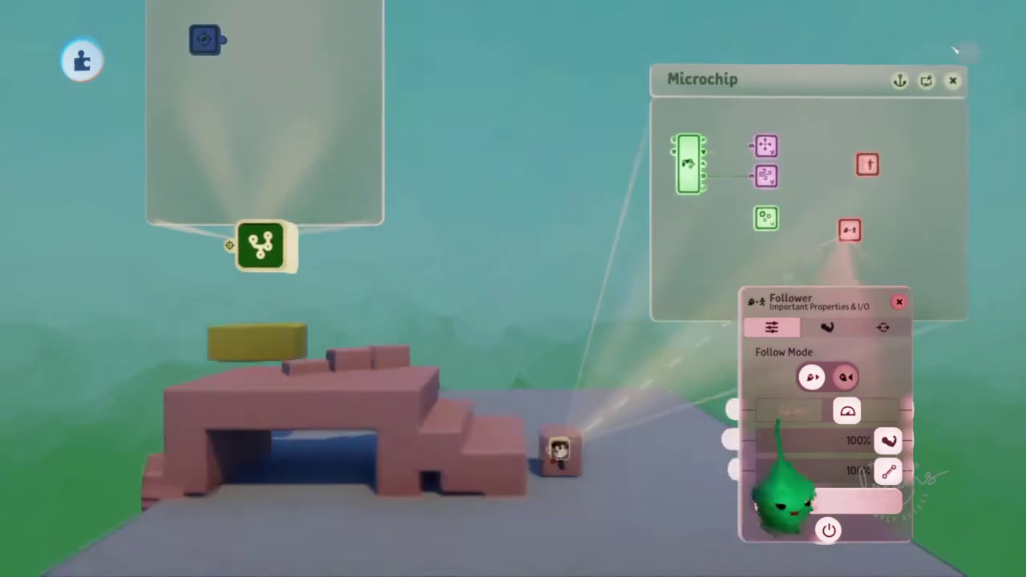
# Step: Set the Follower's strength in X and in Y to 0%
pyautogui.moveTo(877, 411); pyautogui.dragTo(575, 460, button='middle')
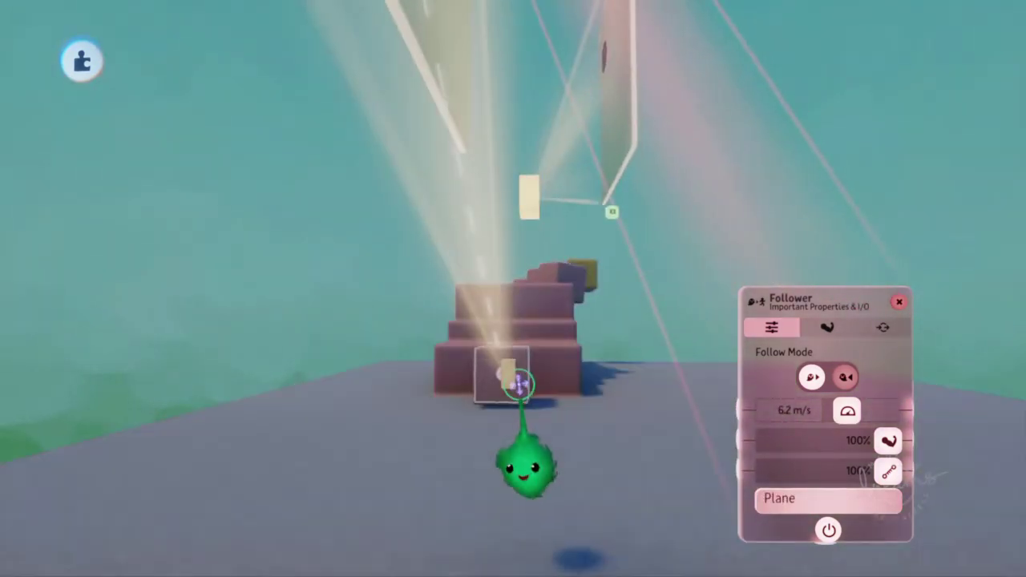
pyautogui.moveTo(520, 385); pyautogui.dragTo(591, 125, button='middle')
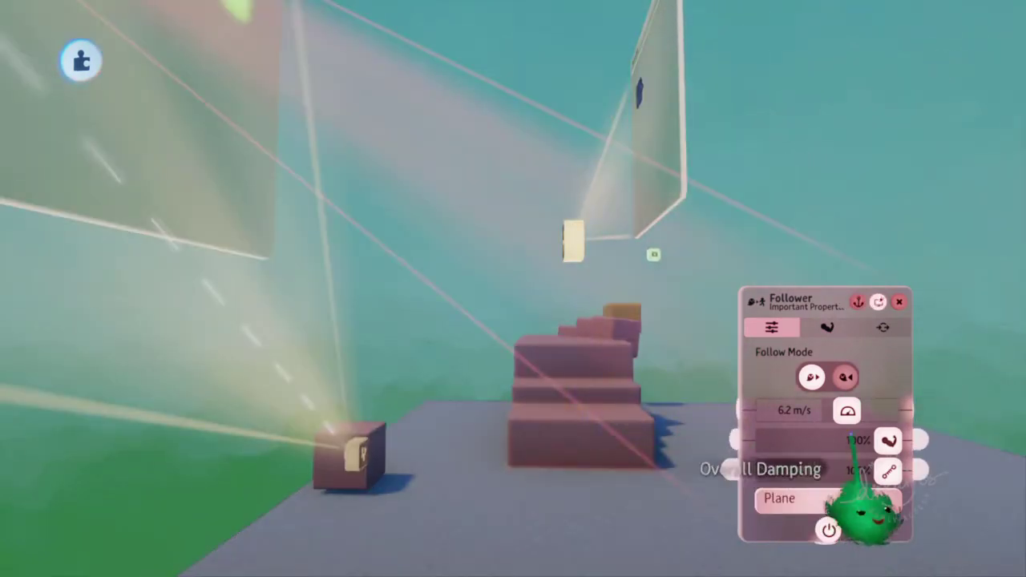
pyautogui.moveTo(630, 440); pyautogui.dragTo(632, 143, button='middle')
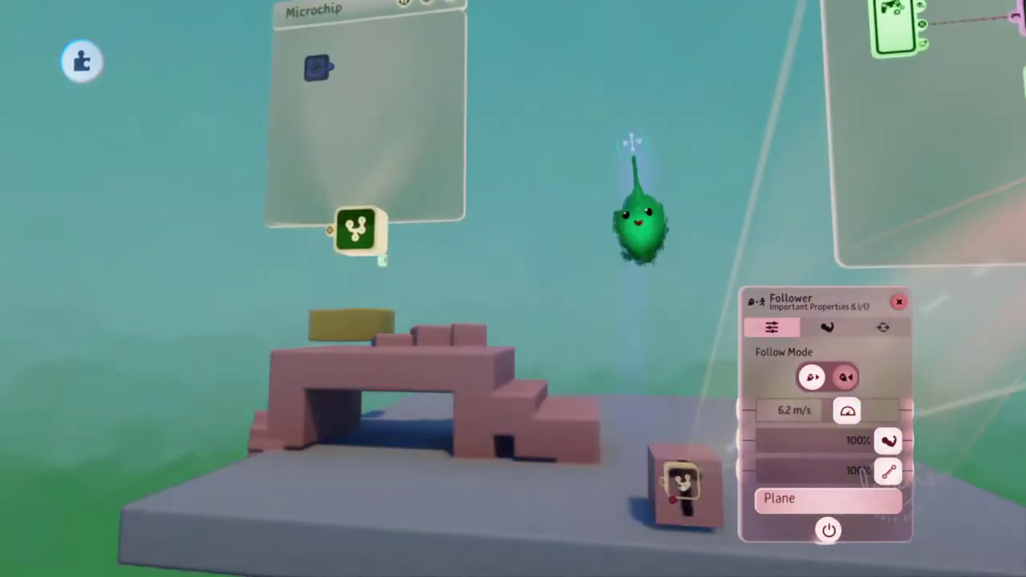
pyautogui.moveTo(630, 365); pyautogui.dragTo(634, 343, button='middle')
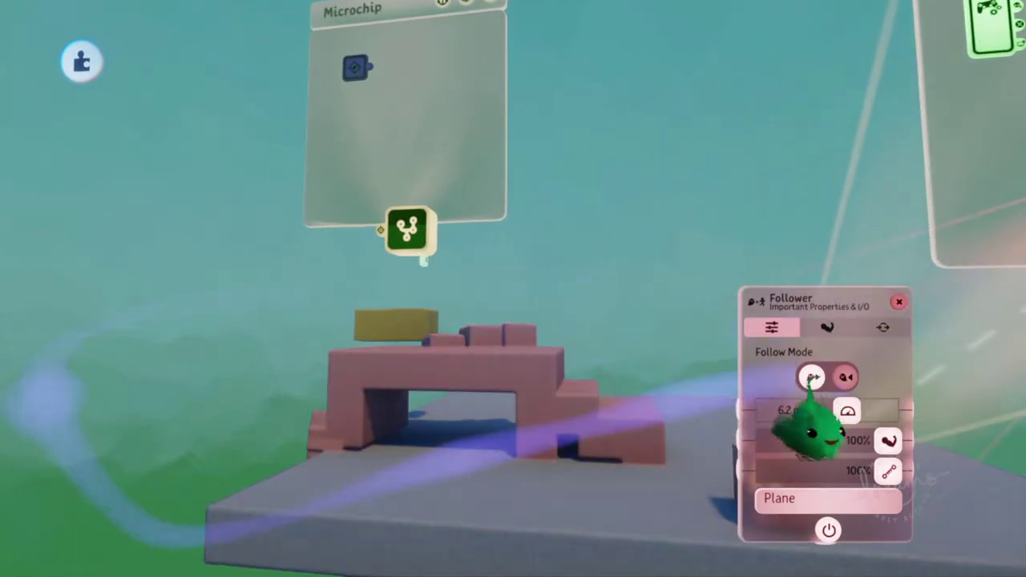
pyautogui.click(828, 327)
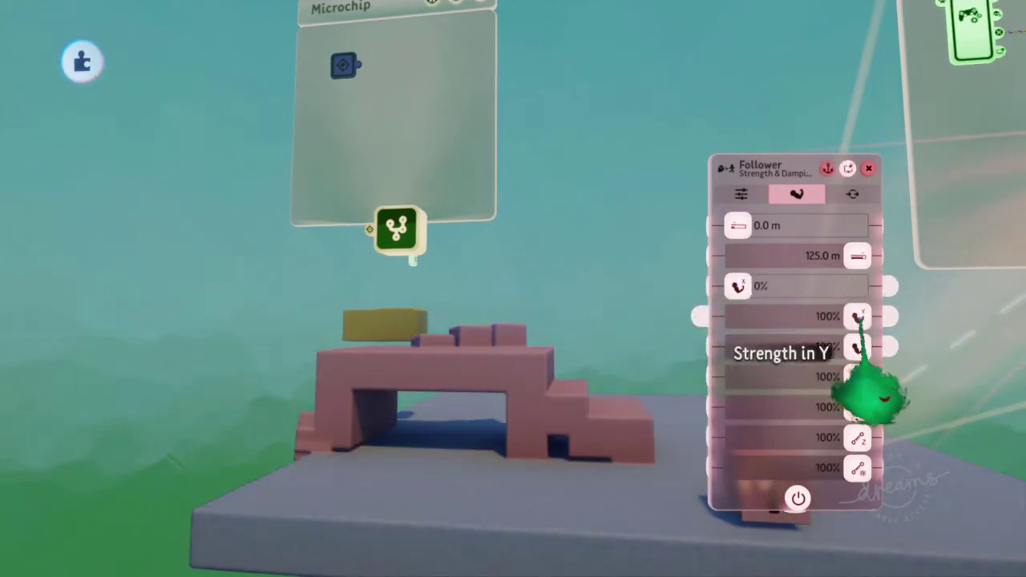
pyautogui.moveTo(869, 391); pyautogui.dragTo(667, 386)
pyautogui.moveTo(695, 359); pyautogui.dragTo(690, 398, button='middle')
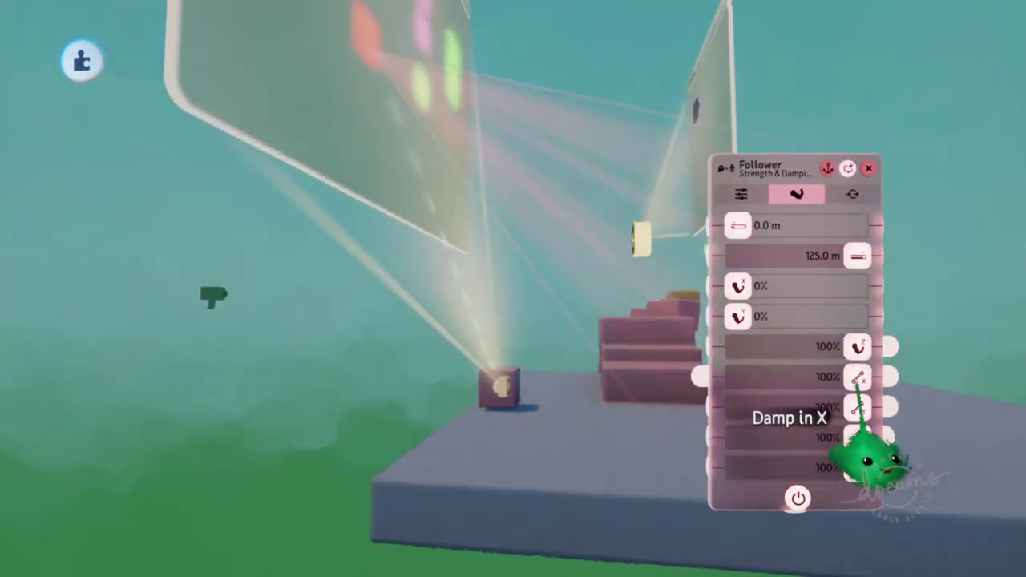
# Step: Set the Follower's Damp in X, Damp in Y and the last damping value to 0%
pyautogui.moveTo(858, 377); pyautogui.dragTo(737, 376)
pyautogui.moveTo(858, 408); pyautogui.dragTo(738, 407)
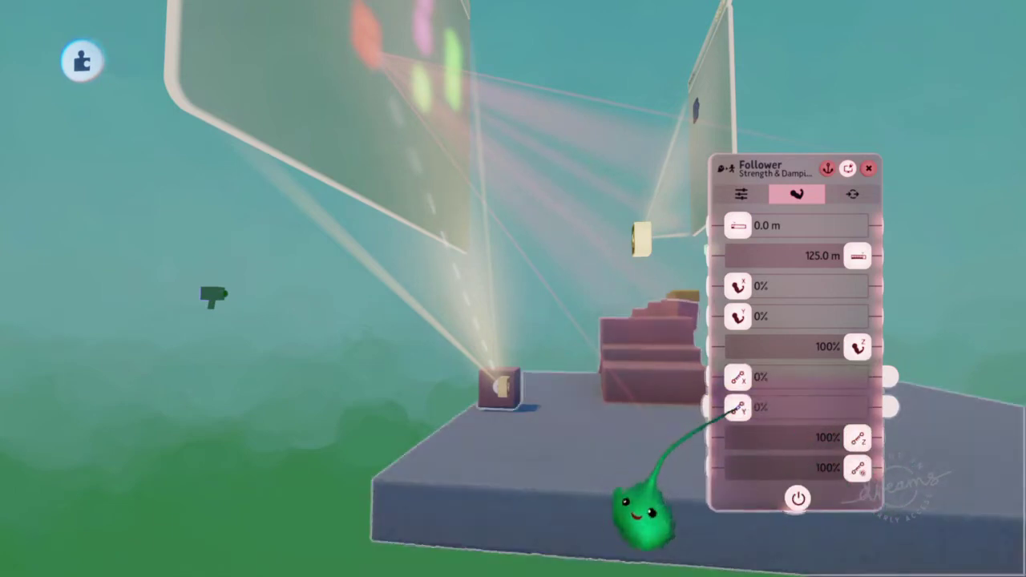
pyautogui.moveTo(846, 467); pyautogui.dragTo(738, 468)
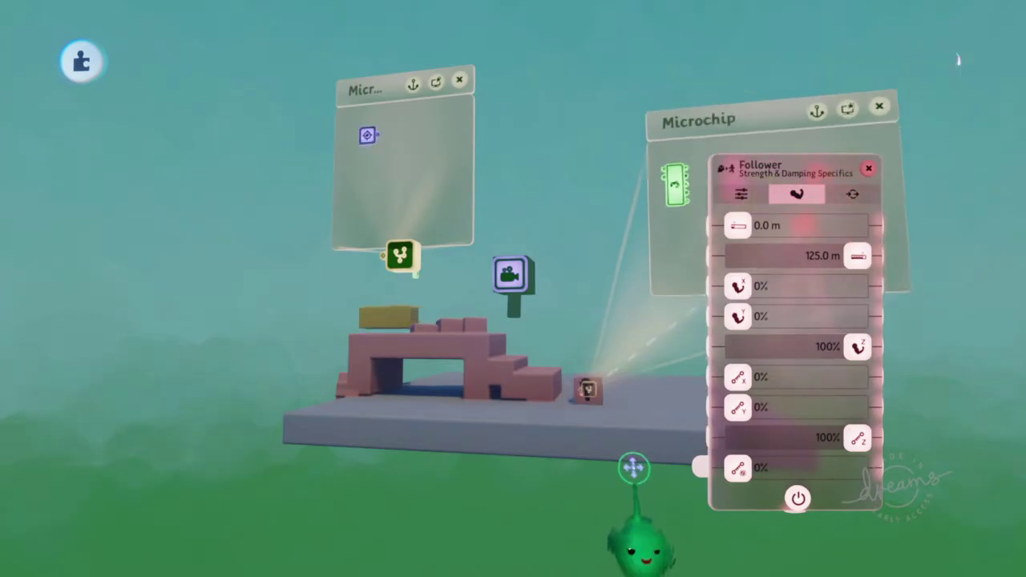
# Step: Test the cube's following in Play Mode with the reduced strength and damping, and return to editing
pyautogui.scroll(3, 646, 469)
pyautogui.press('Escape')
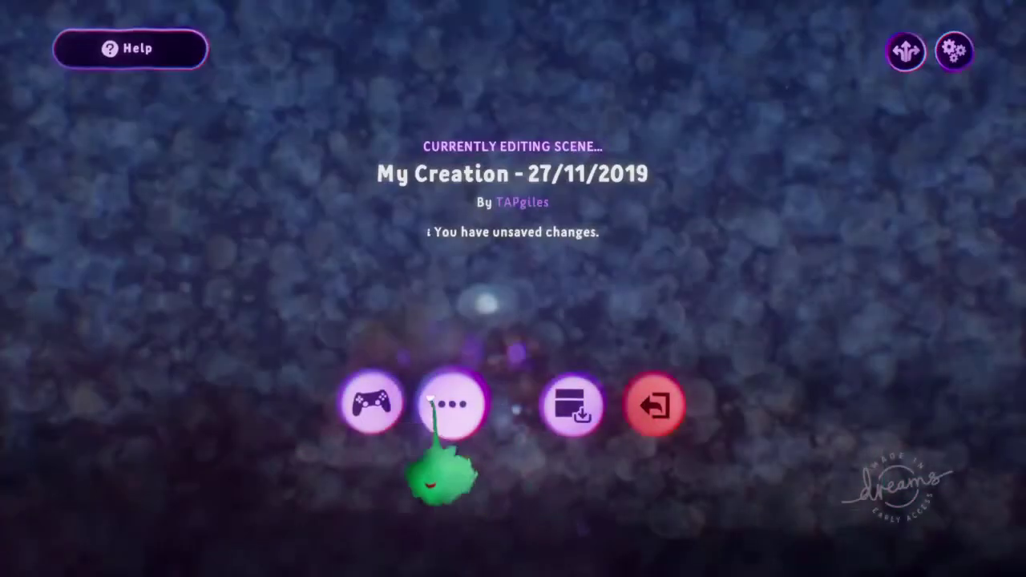
pyautogui.click(373, 404)
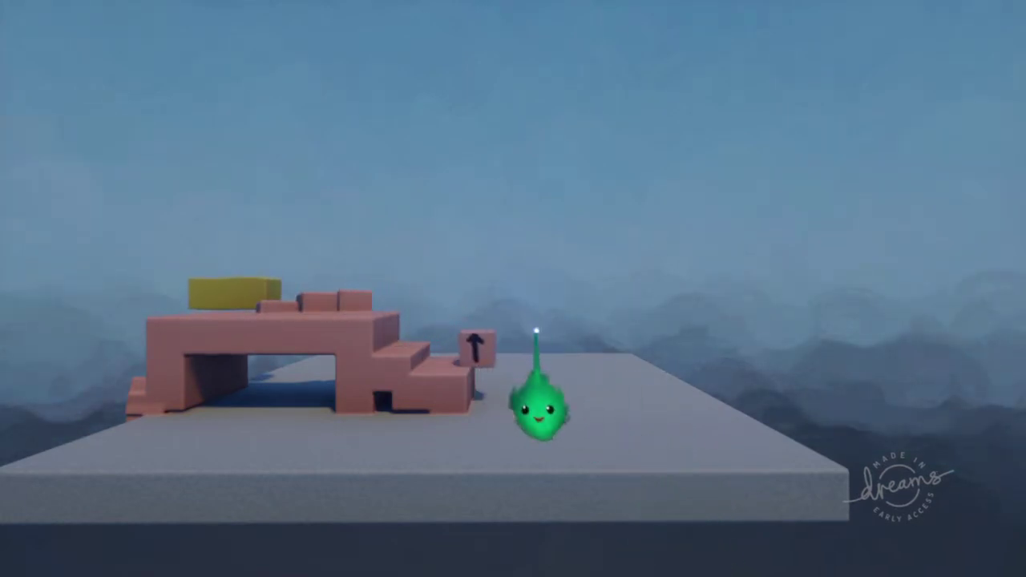
pyautogui.press('Escape')
pyautogui.click(332, 403)
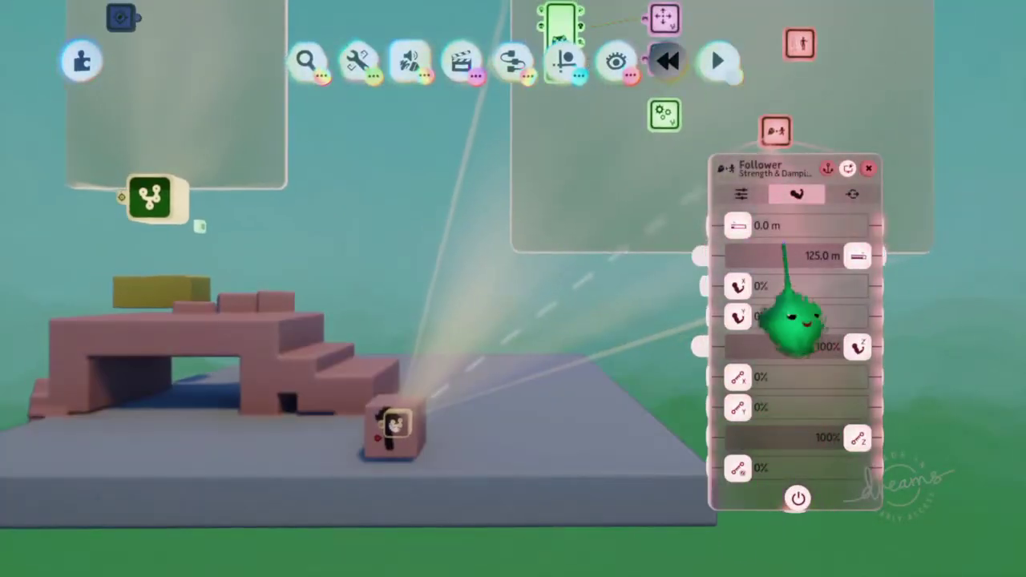
# Step: Set the Follower's speed to 655555555 and test the scene in Play Mode
pyautogui.click(741, 195)
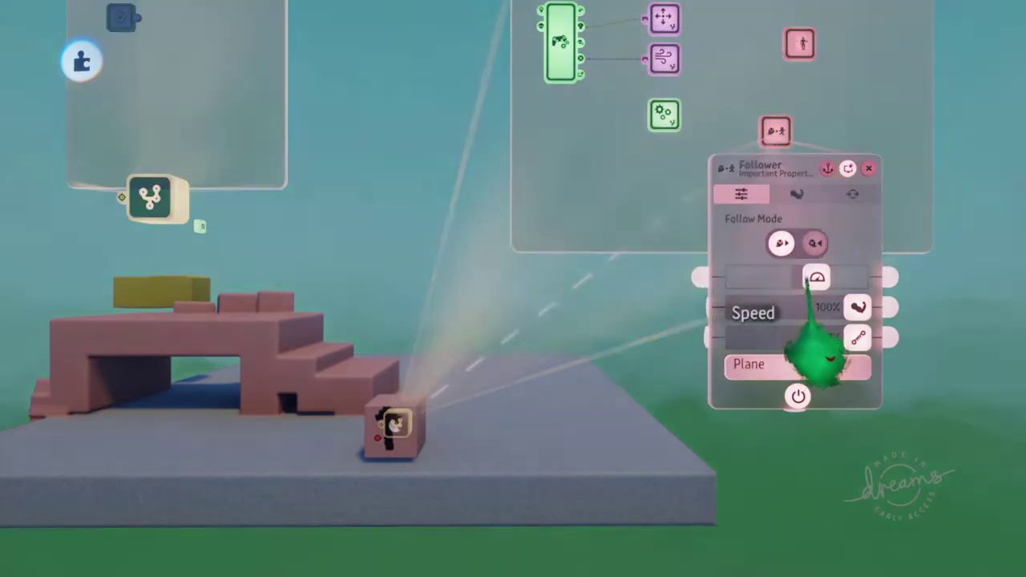
pyautogui.click(794, 277)
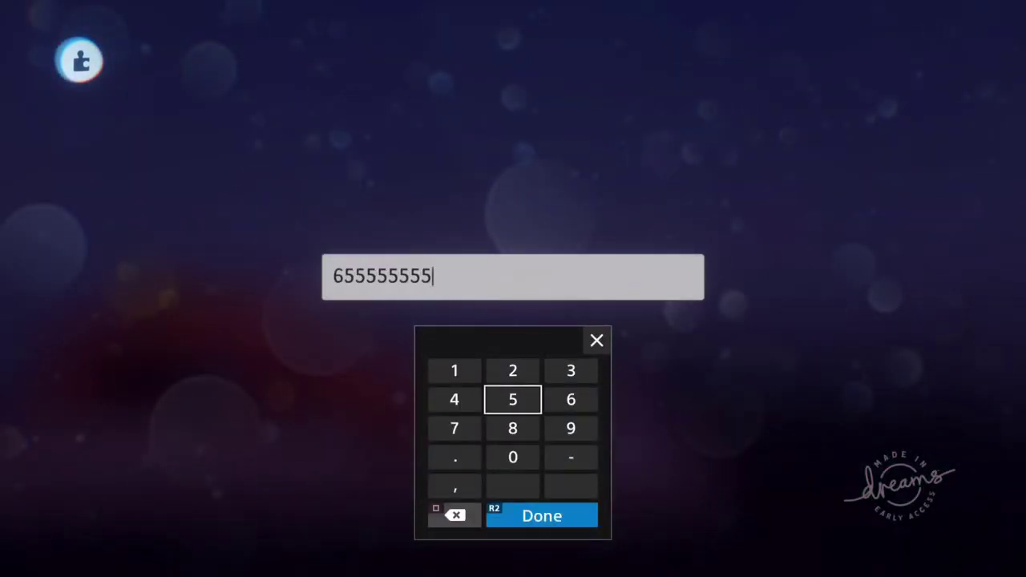
pyautogui.press('Return')
pyautogui.press('Escape')
pyautogui.click(369, 403)
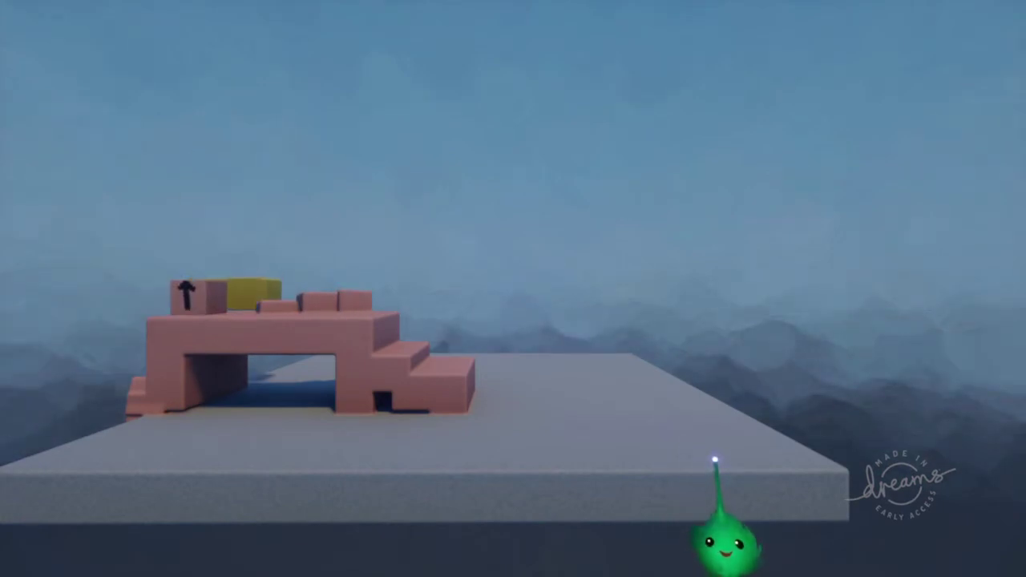
pyautogui.press('Escape')
# Step: Lift the cube into the air above the platform and run the scene to let it drop
pyautogui.moveTo(653, 444); pyautogui.dragTo(662, 465, button='middle')
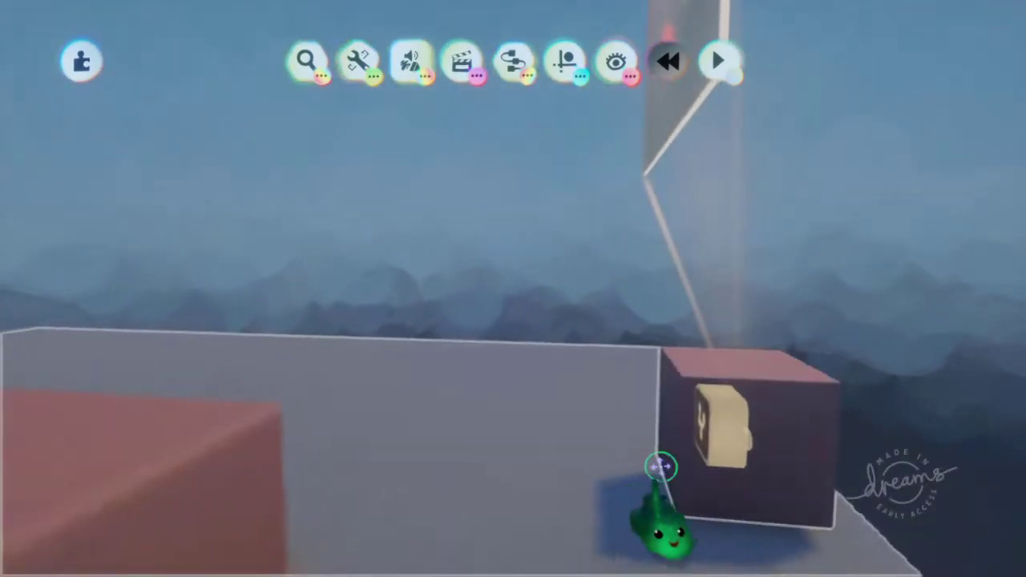
pyautogui.moveTo(765, 484); pyautogui.dragTo(694, 136)
pyautogui.moveTo(711, 280); pyautogui.dragTo(655, 424, button='middle')
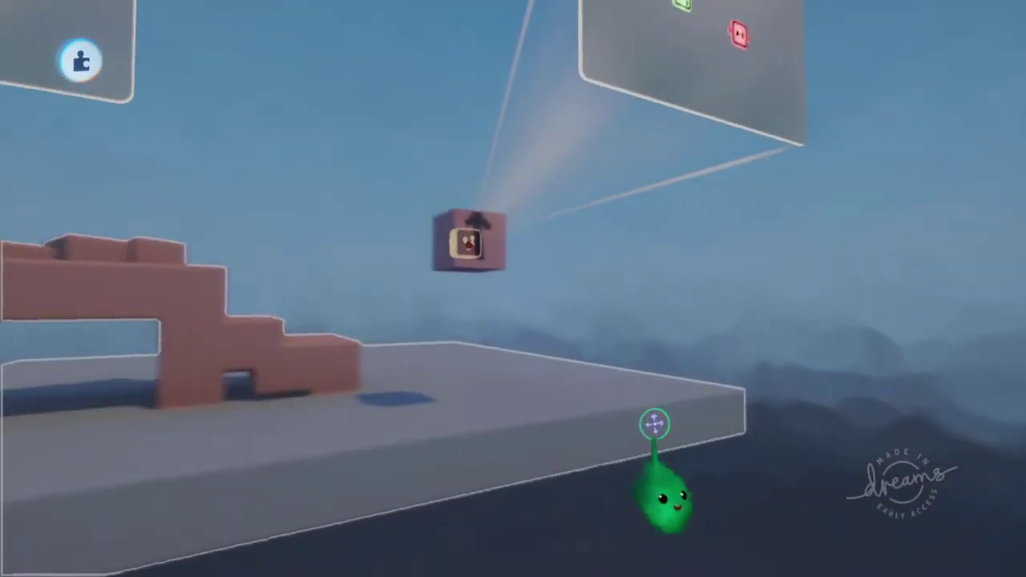
pyautogui.press('space')
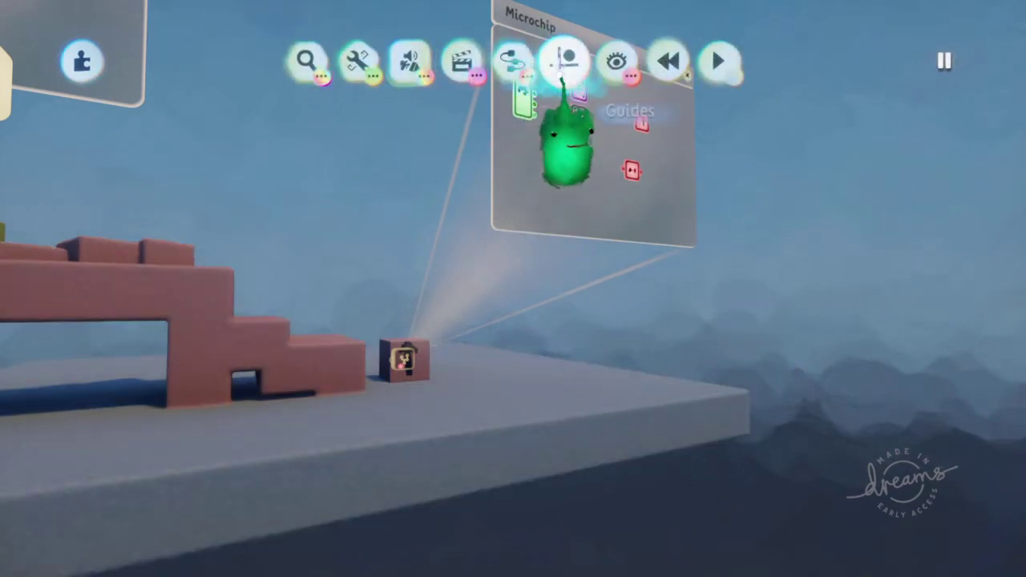
# Step: Use Grid Snap to position the cube beside the stairs, and switch the snapping off
pyautogui.click(564, 60)
pyautogui.click(451, 91)
pyautogui.scroll(5, 527, 406)
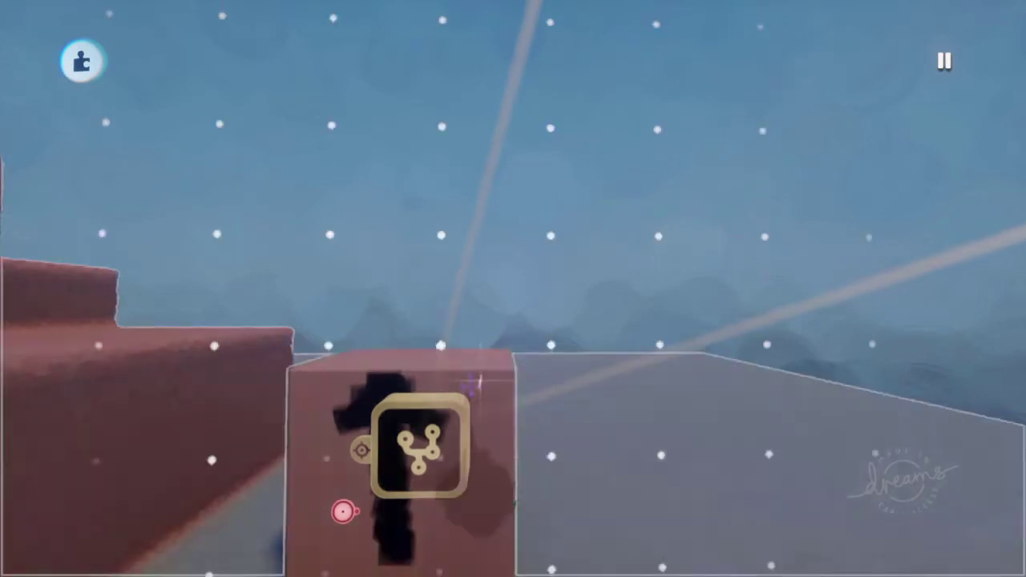
pyautogui.scroll(-5, 527, 522)
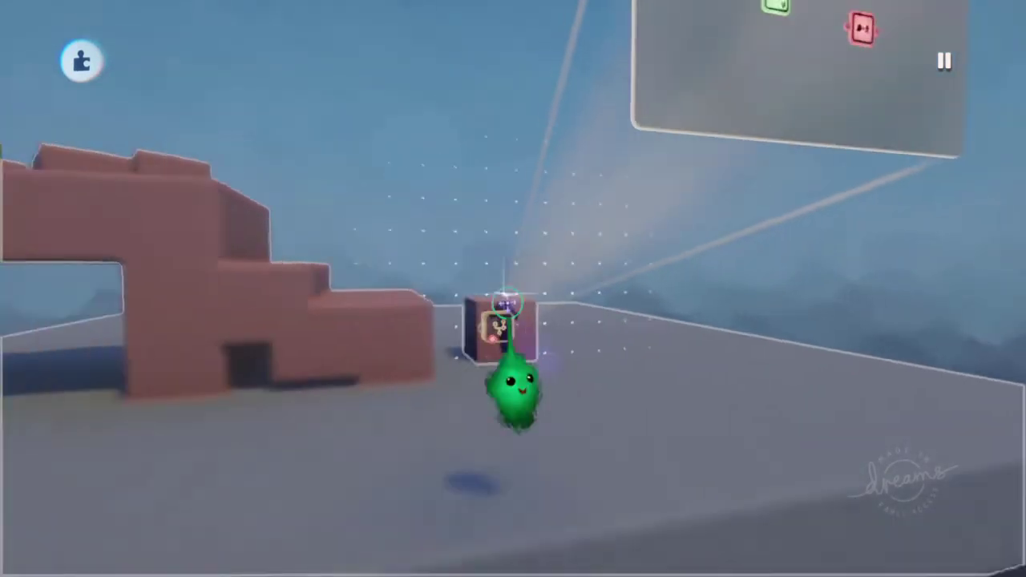
pyautogui.click(434, 117)
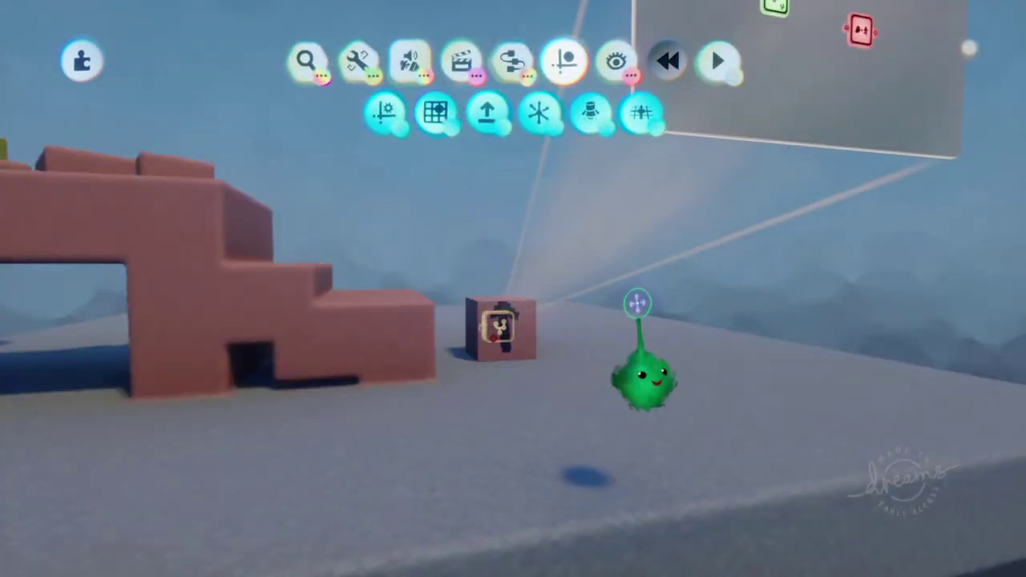
# Step: Inspect the cube beside the stairs and try out its airborne movement in Play Mode
pyautogui.moveTo(636, 305); pyautogui.dragTo(551, 391, button='middle')
pyautogui.scroll(5, 550, 391)
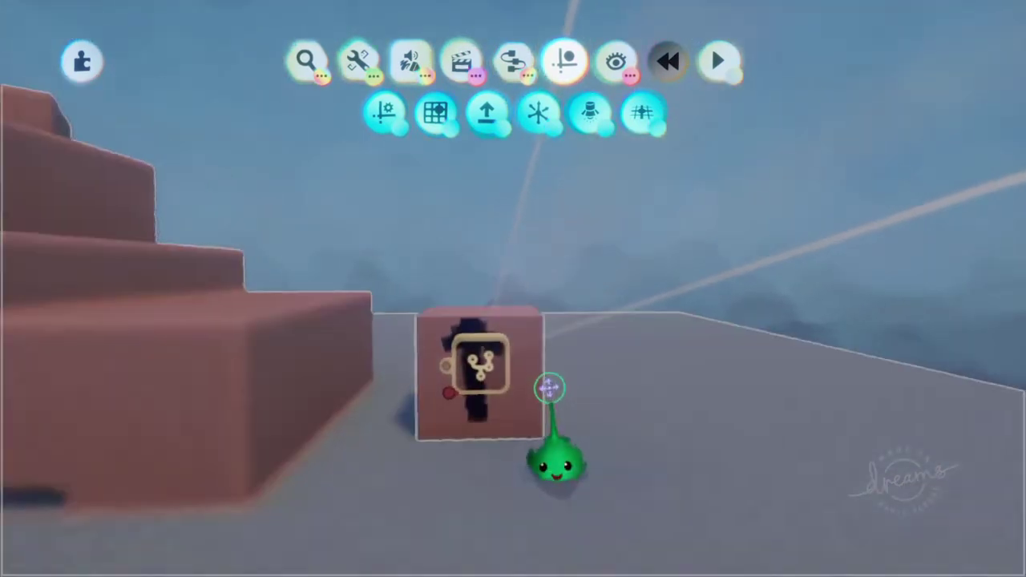
pyautogui.scroll(-5, 542, 429)
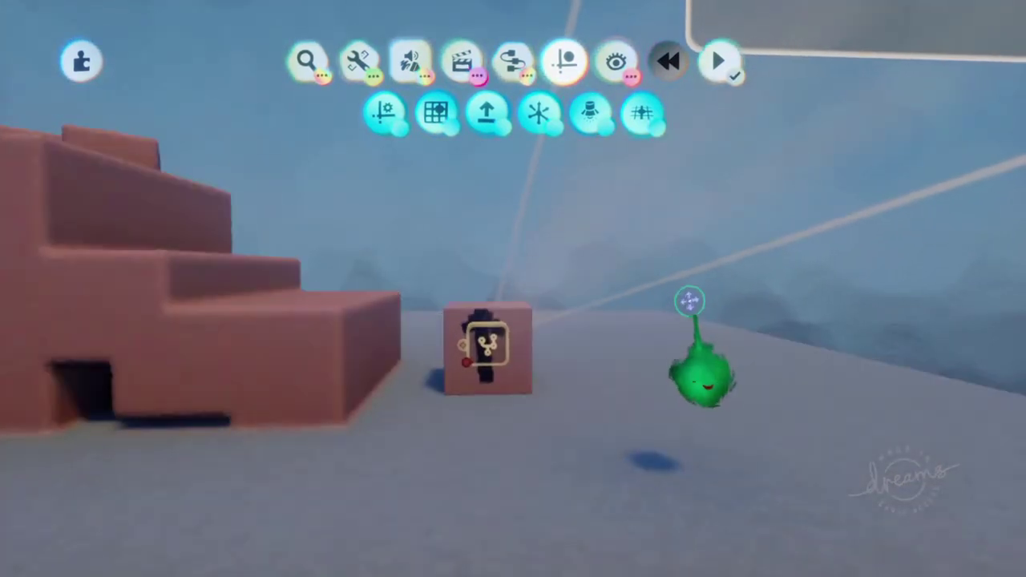
pyautogui.press('Escape')
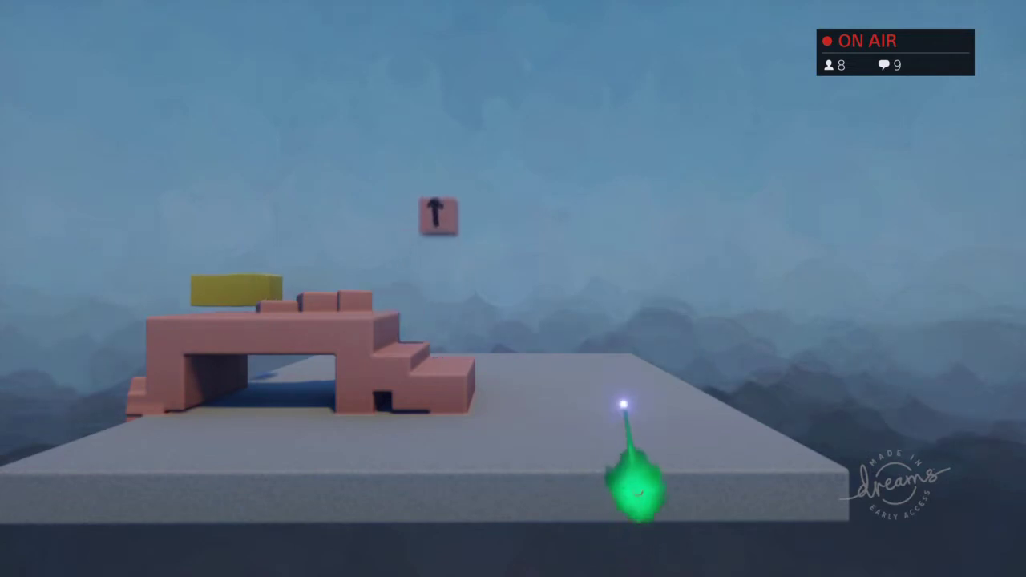
# Step: Return to editing and turn on Ignore Gravity in the cube sculpture's physical properties
pyautogui.press('Escape')
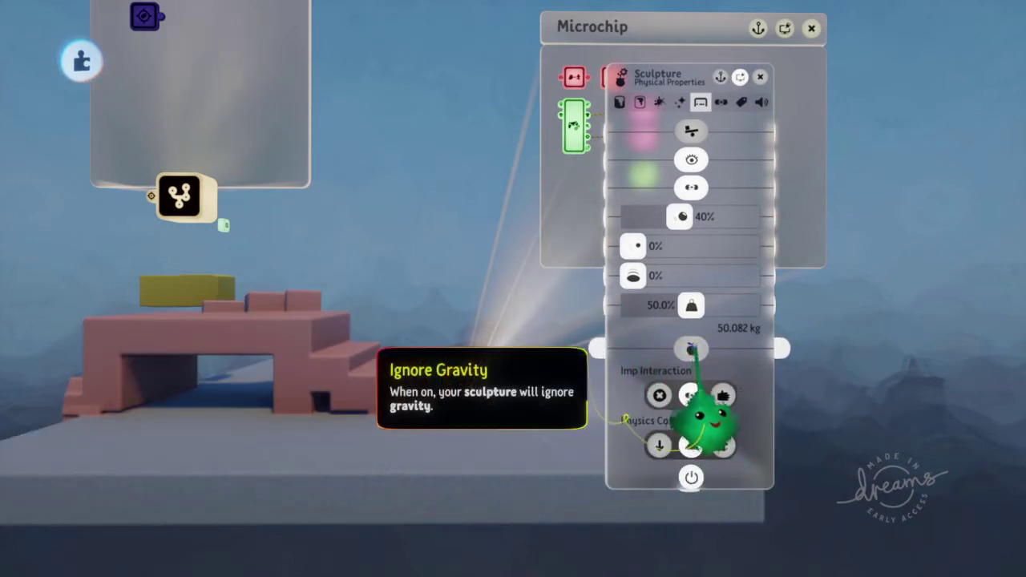
pyautogui.click(693, 348)
pyautogui.press('Escape')
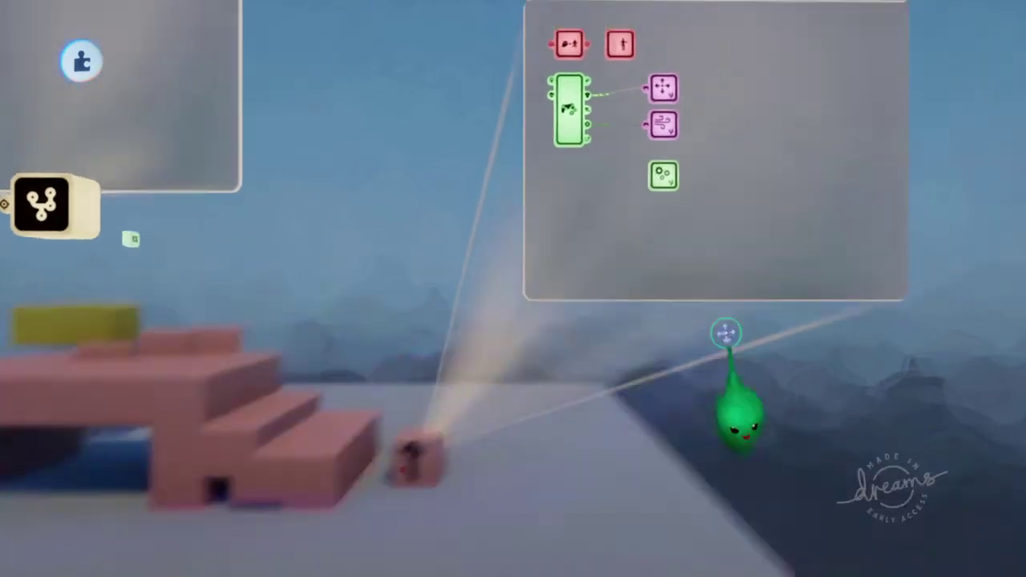
# Step: Add a Mover to the empty area of the cube's microchip and open its properties
pyautogui.moveTo(727, 332); pyautogui.dragTo(641, 295, button='middle')
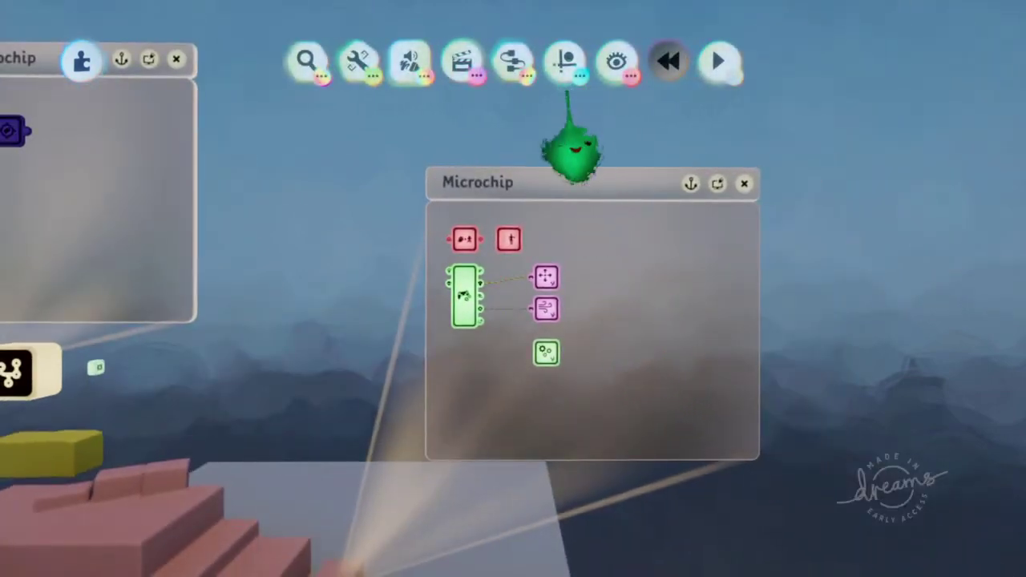
pyautogui.click(517, 68)
pyautogui.click(518, 77)
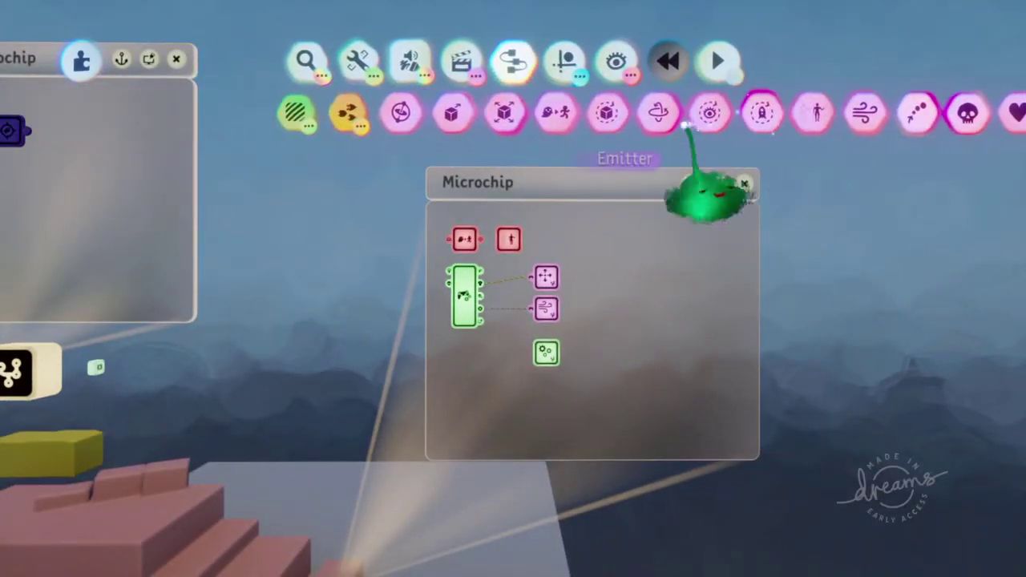
pyautogui.click(473, 116)
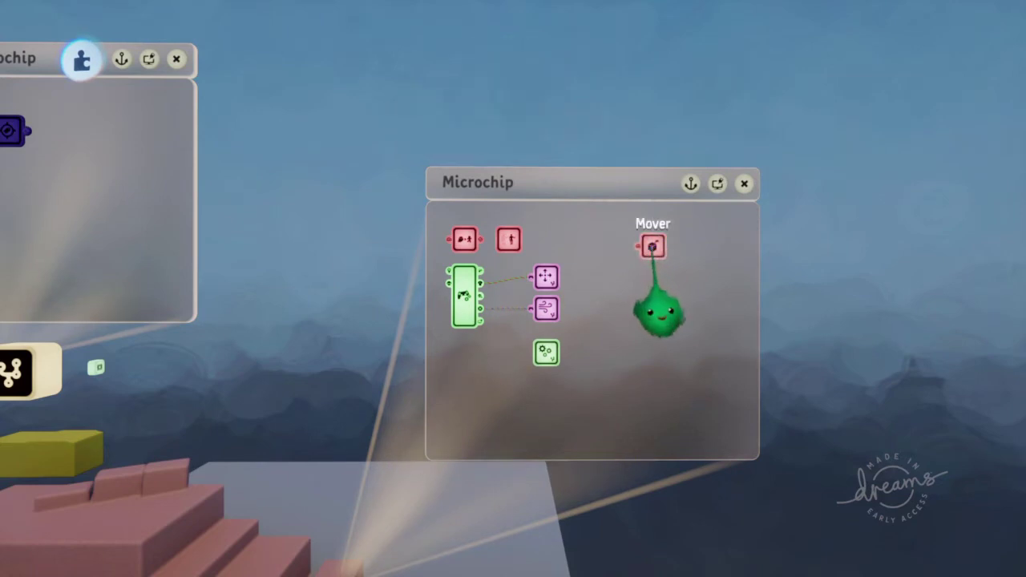
pyautogui.click(653, 247)
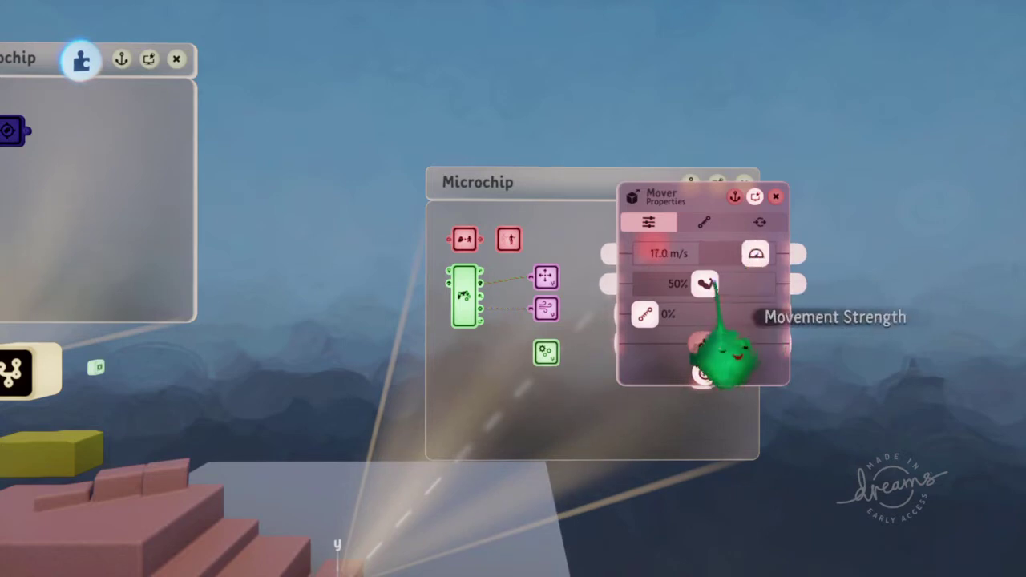
pyautogui.moveTo(706, 307); pyautogui.dragTo(775, 312)
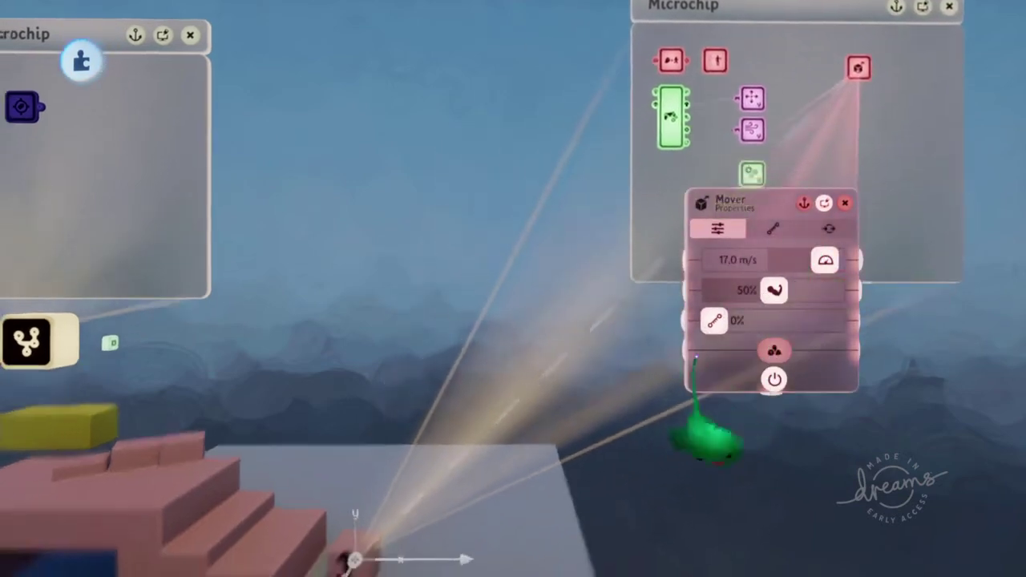
# Step: Point the Mover's direction arrow straight down with Grid Snap on, and run the scene with snapping off
pyautogui.moveTo(696, 357); pyautogui.dragTo(586, 287)
pyautogui.moveTo(592, 104)
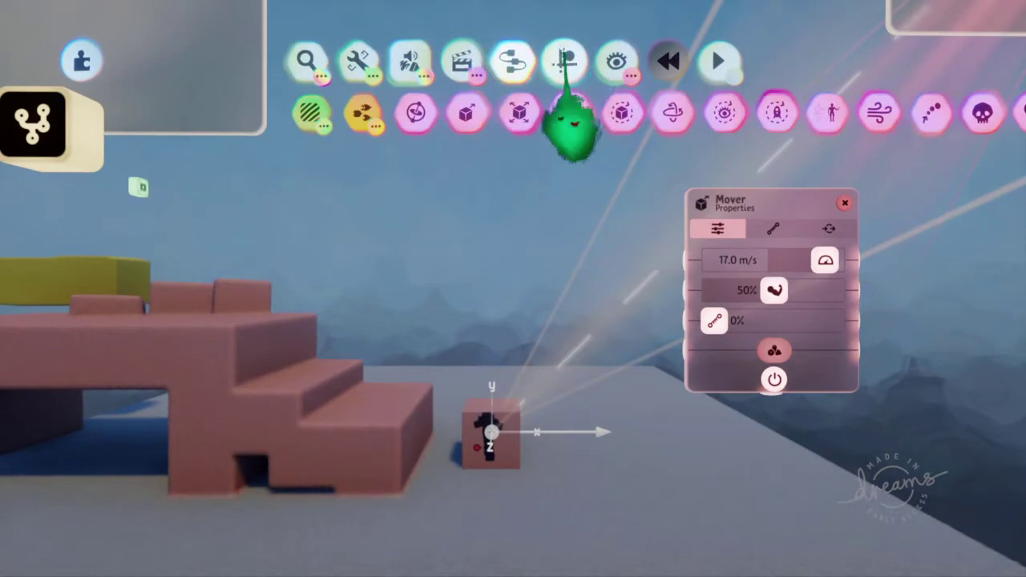
pyautogui.click(566, 63)
pyautogui.click(437, 113)
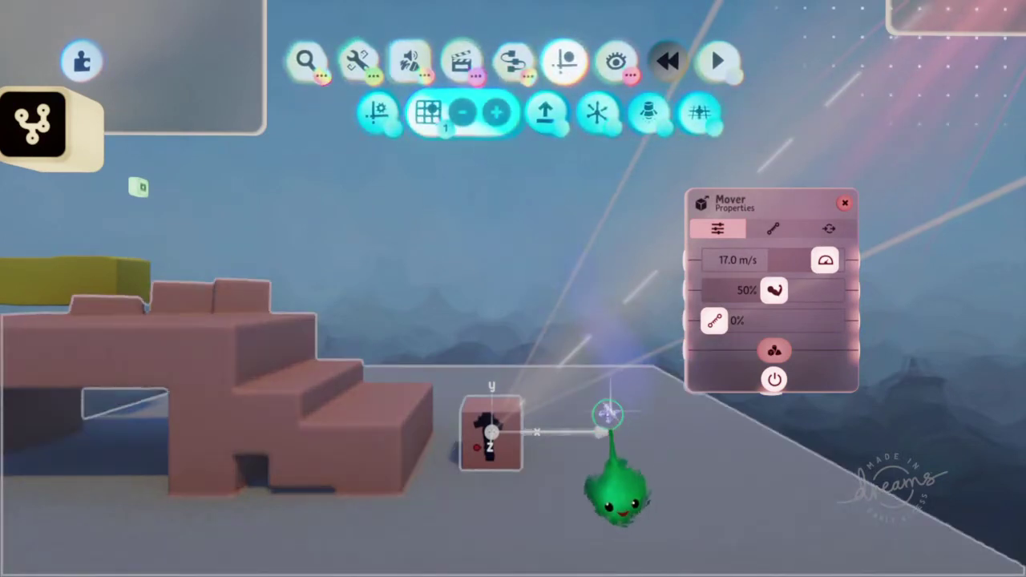
pyautogui.moveTo(605, 432); pyautogui.dragTo(476, 511)
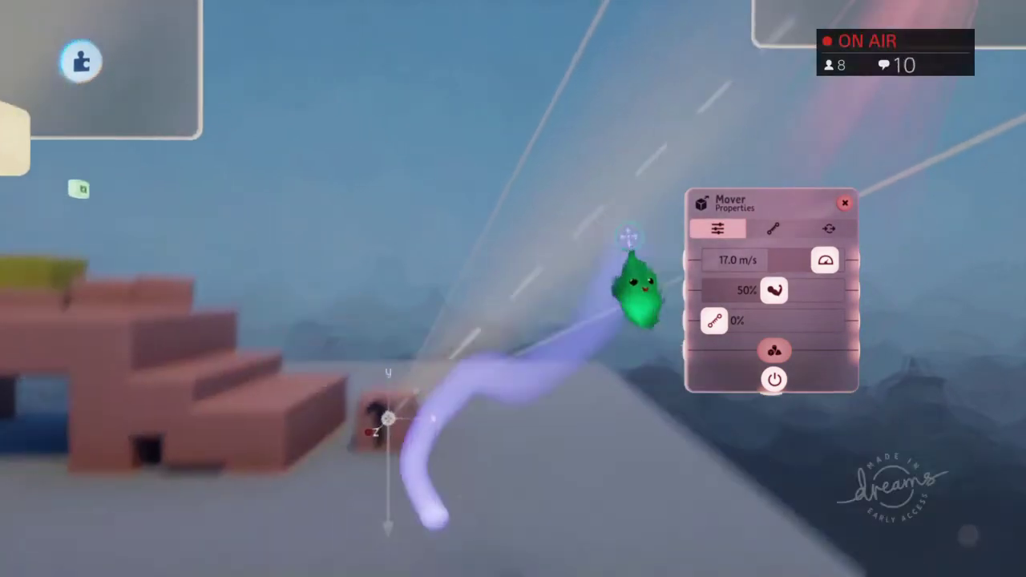
pyautogui.moveTo(492, 183)
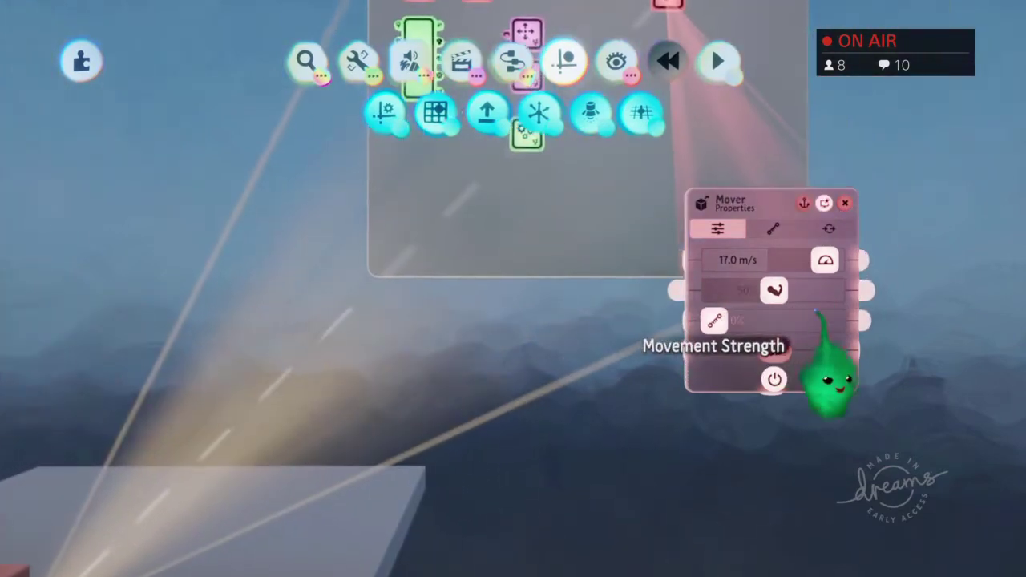
pyautogui.scroll(-3, 737, 401)
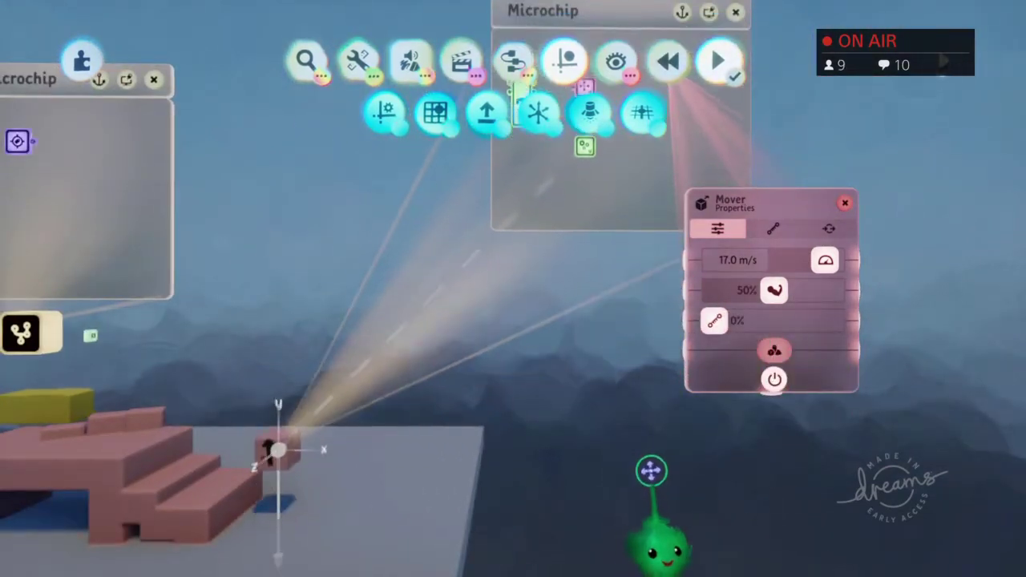
# Step: Try out the cube's fall under the downward Mover in Play Mode and return to editing
pyautogui.moveTo(662, 472); pyautogui.dragTo(665, 455, button='middle')
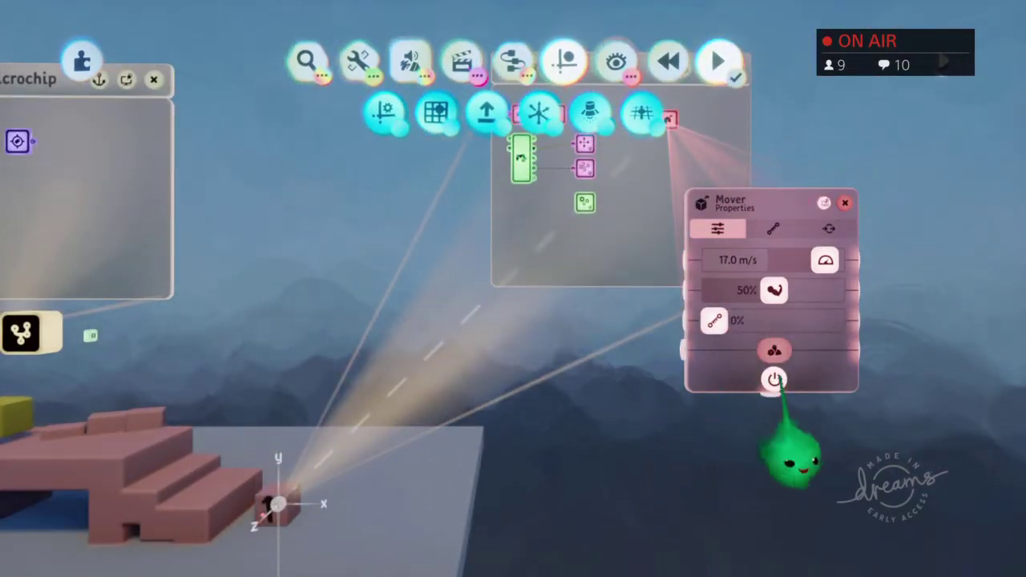
pyautogui.click(776, 379)
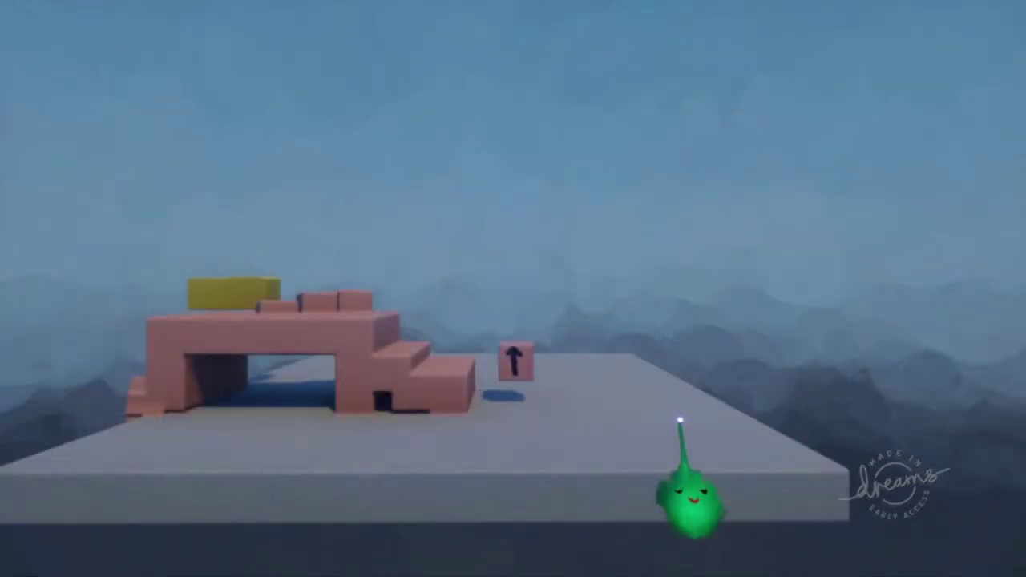
pyautogui.press('Escape')
pyautogui.click(250, 405)
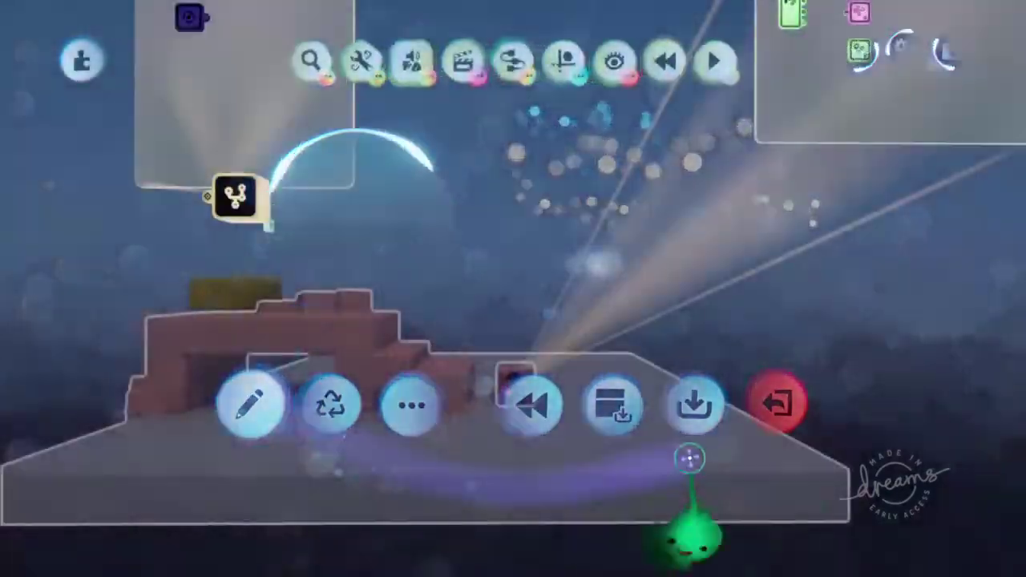
# Step: Open the properties of the downward Mover in the cube's microchip and set its Forward Speed to 23.0 m/s
pyautogui.scroll(-2, 763, 325)
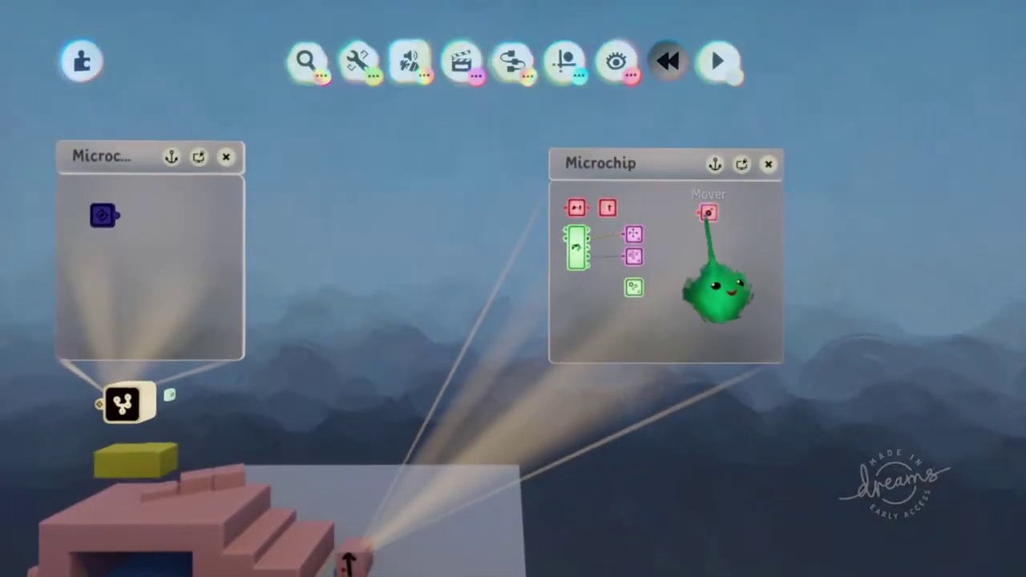
pyautogui.click(708, 211)
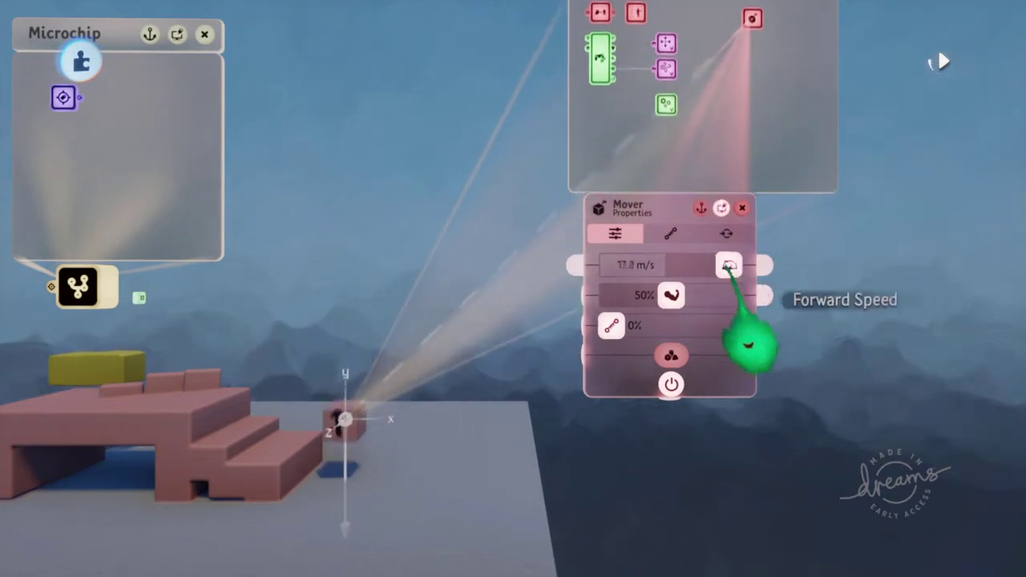
pyautogui.moveTo(727, 268); pyautogui.dragTo(726, 266)
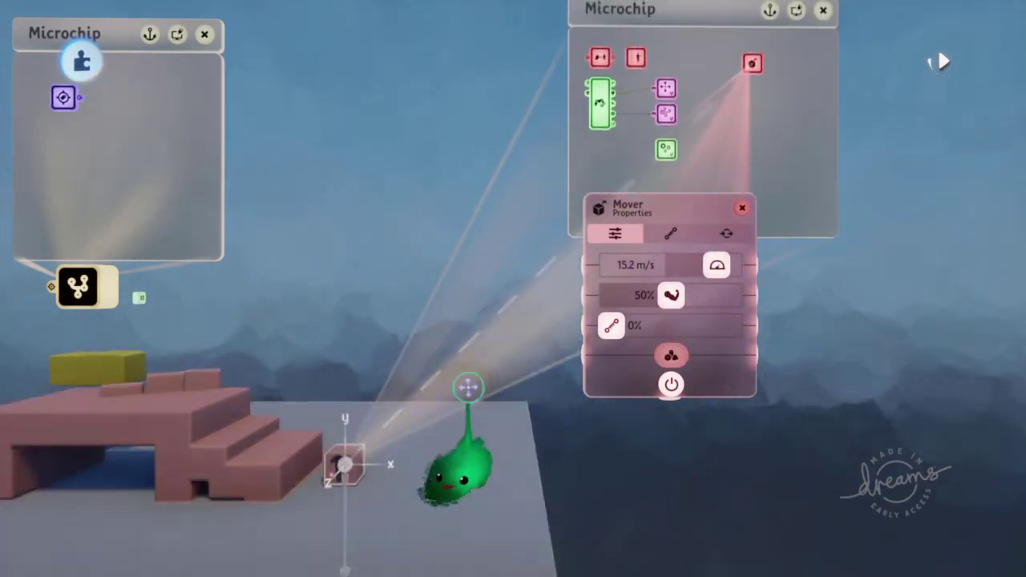
pyautogui.moveTo(721, 266); pyautogui.dragTo(746, 345)
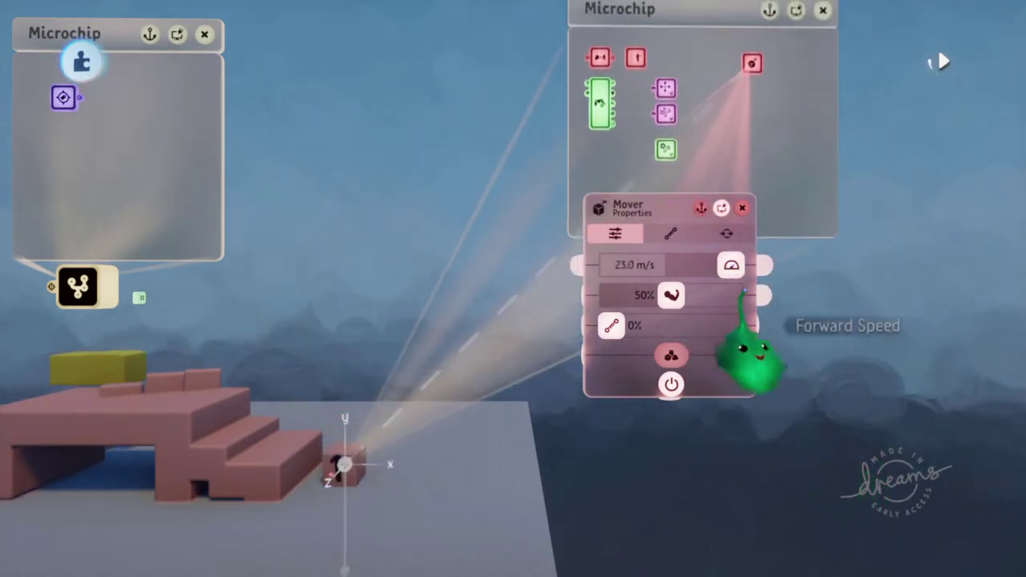
# Step: Open the Mover inside the Jump microchip, place its properties beside the other Mover's, and set its speed to 13.1 m/s
pyautogui.click(666, 114)
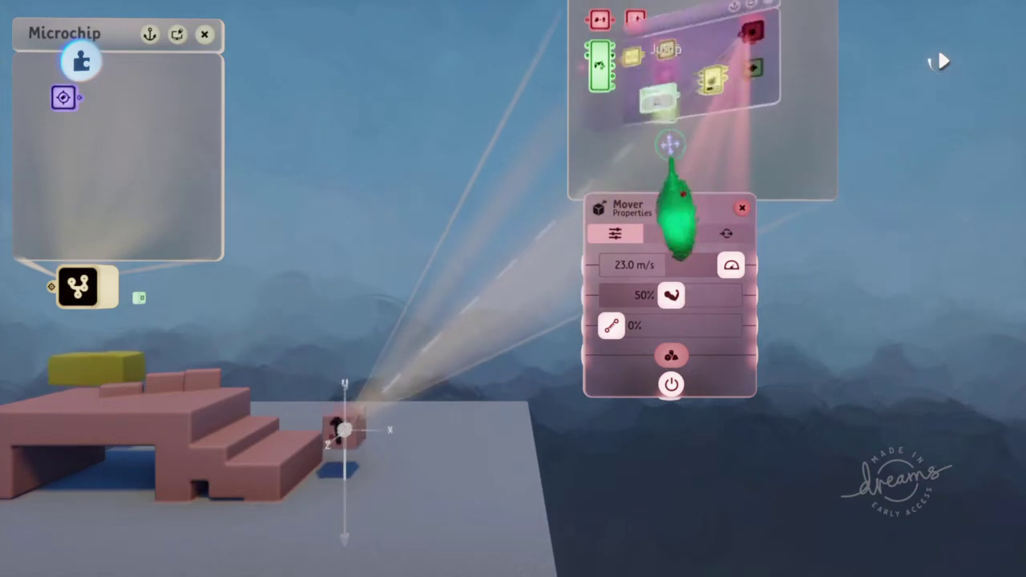
pyautogui.click(754, 74)
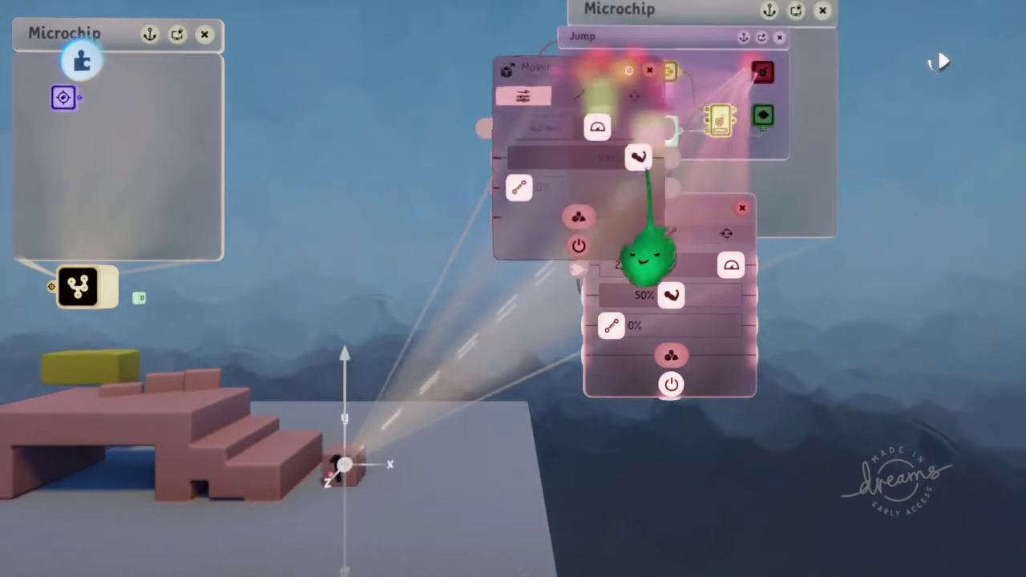
pyautogui.moveTo(650, 161); pyautogui.dragTo(898, 385)
pyautogui.moveTo(868, 346); pyautogui.dragTo(882, 343)
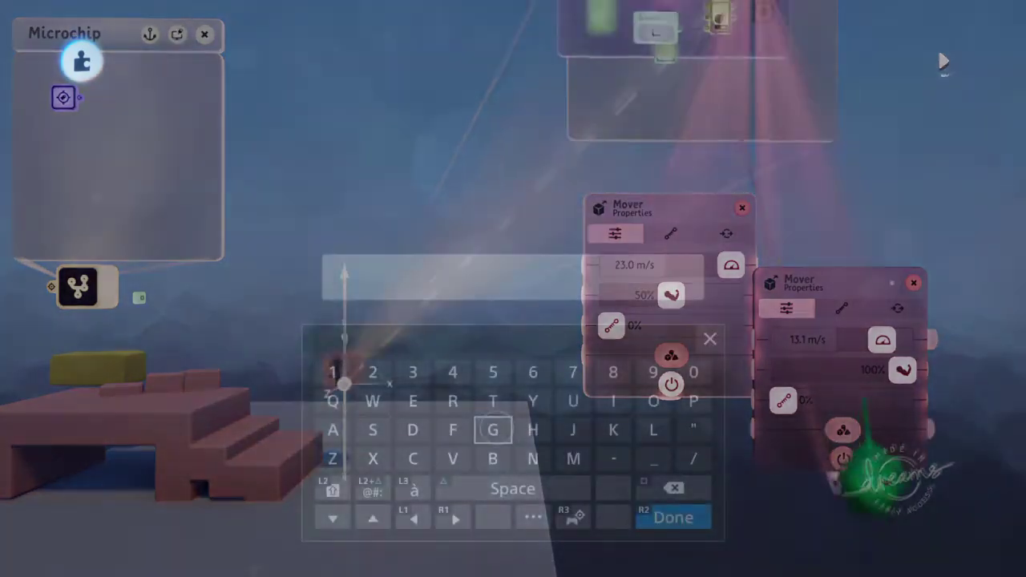
# Step: Rename the downward Mover as Gravity and close its properties
pyautogui.click(493, 430)
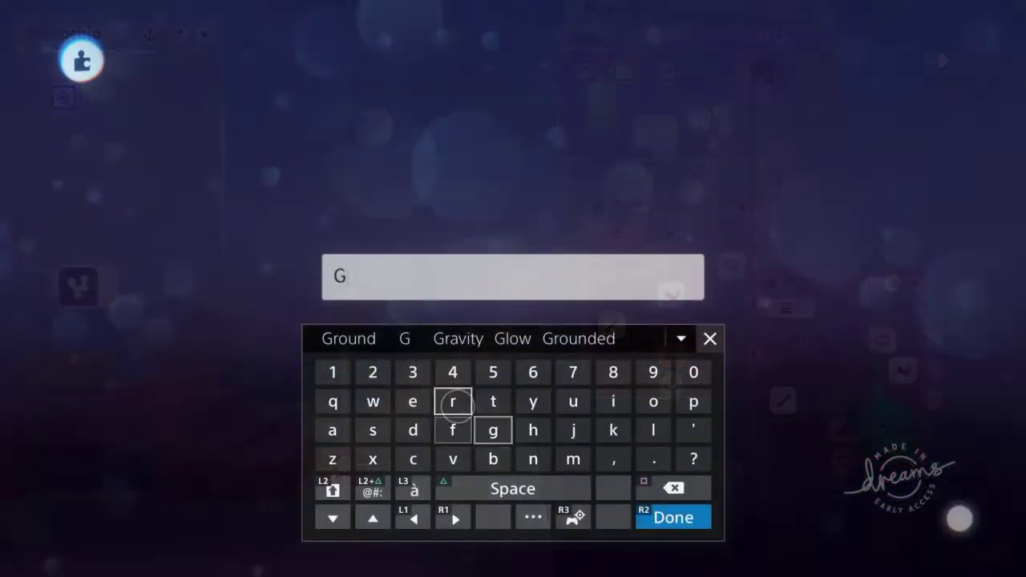
pyautogui.click(453, 401)
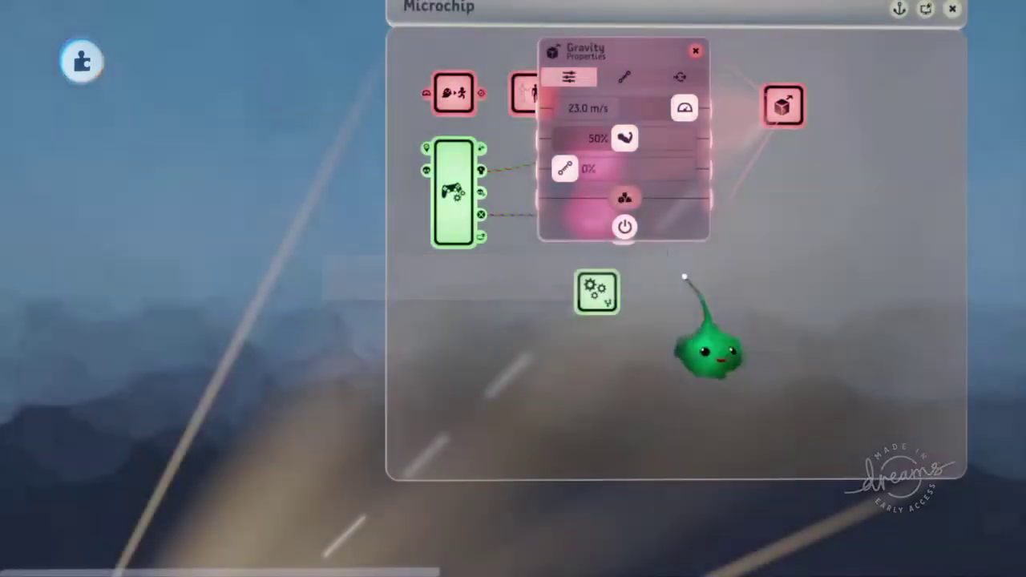
pyautogui.press('Escape')
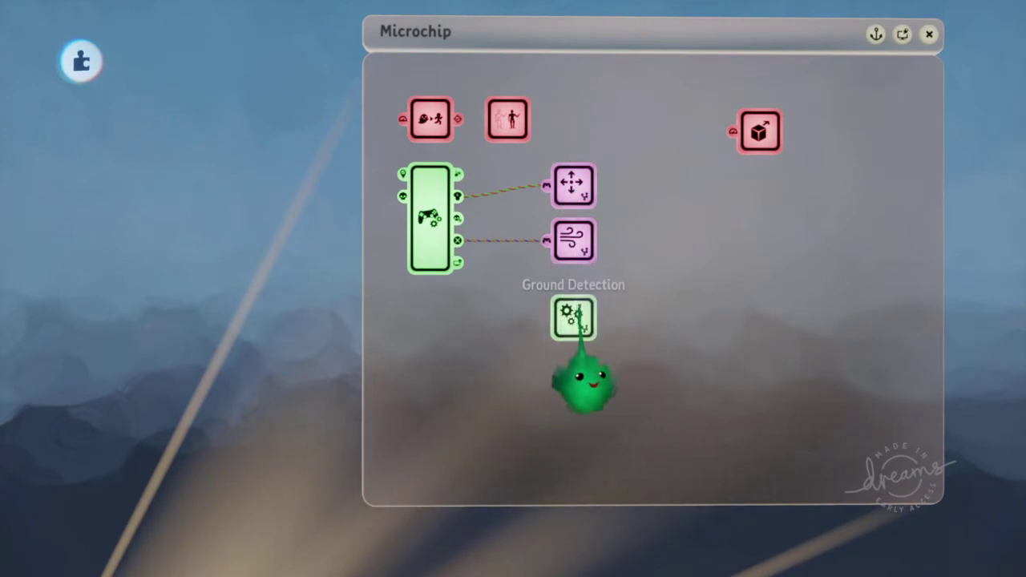
# Step: Add a new Microchip below Ground Detection in the cube's microchip and colour it green
pyautogui.click(514, 71)
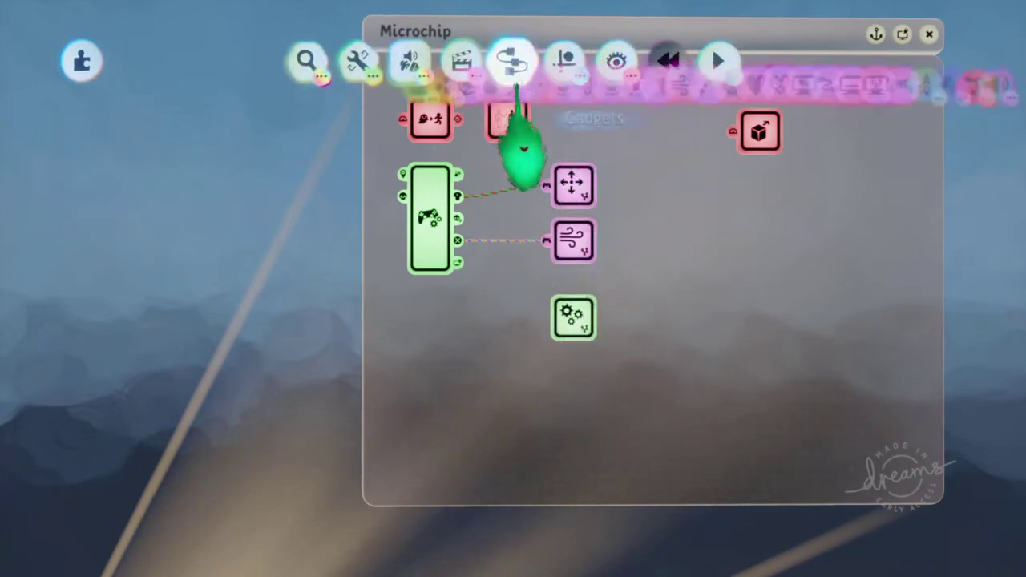
pyautogui.moveTo(530, 121); pyautogui.dragTo(733, 138)
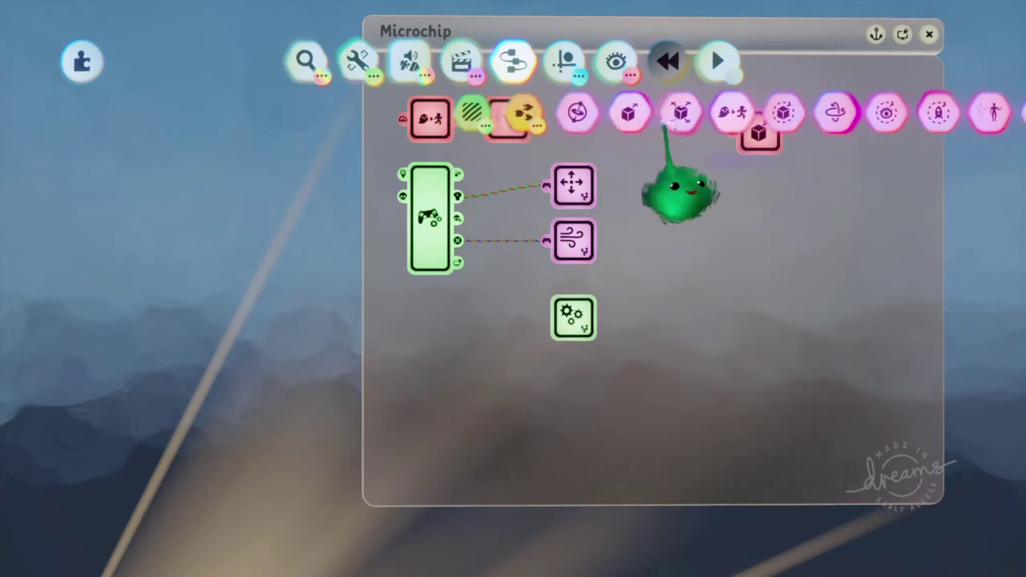
pyautogui.click(516, 115)
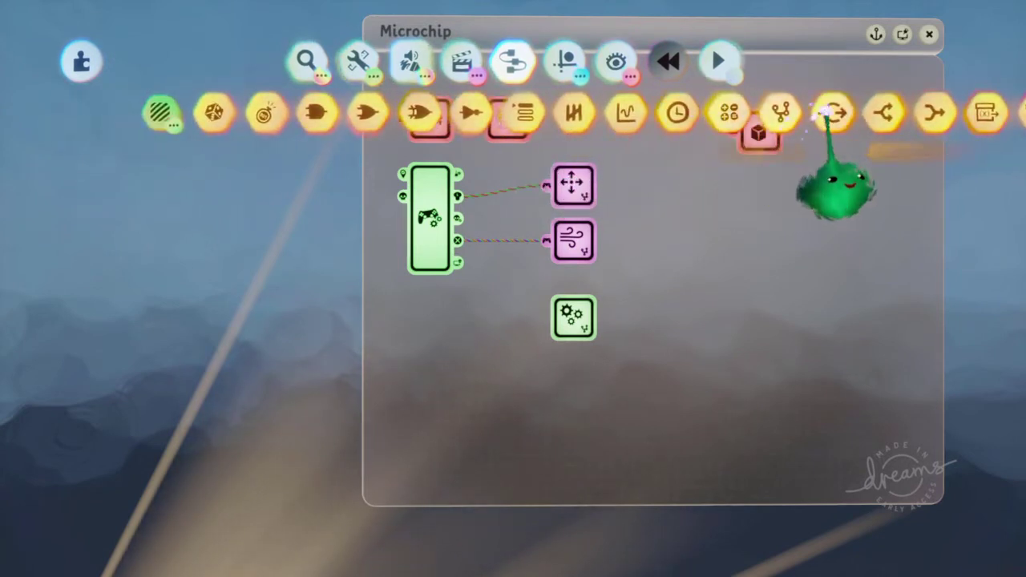
pyautogui.click(738, 120)
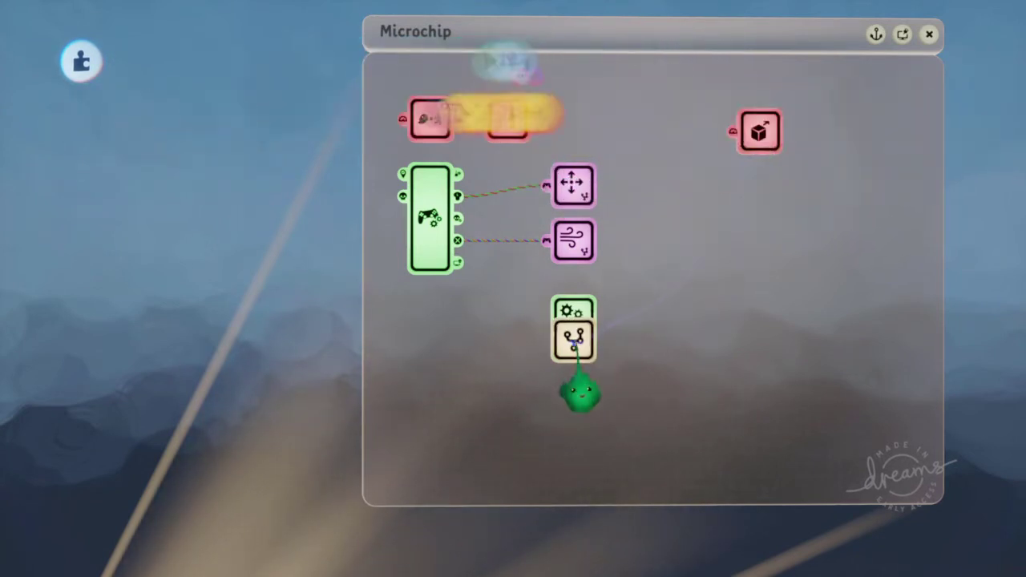
pyautogui.click(574, 383)
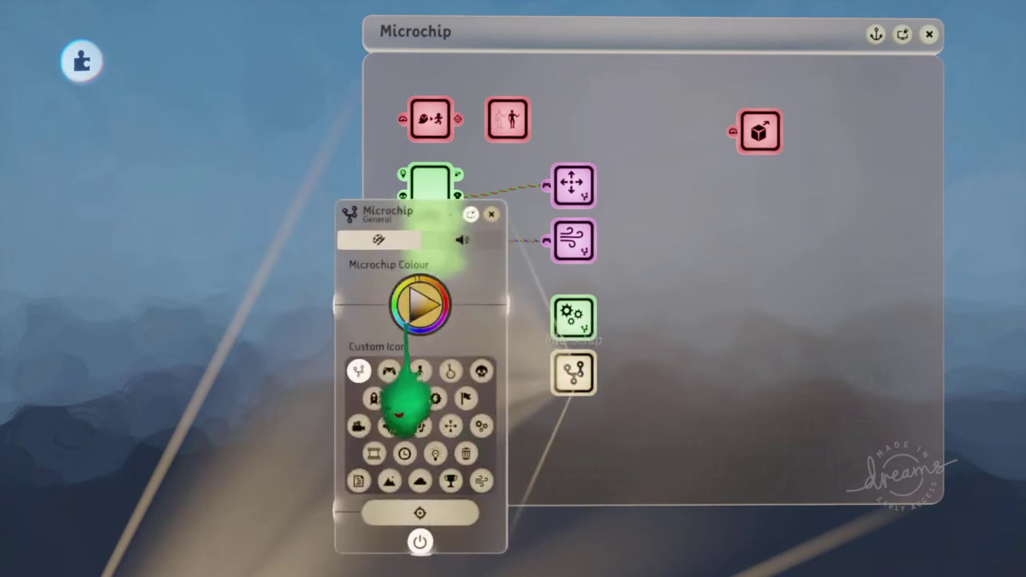
pyautogui.press('Escape')
pyautogui.click(571, 370)
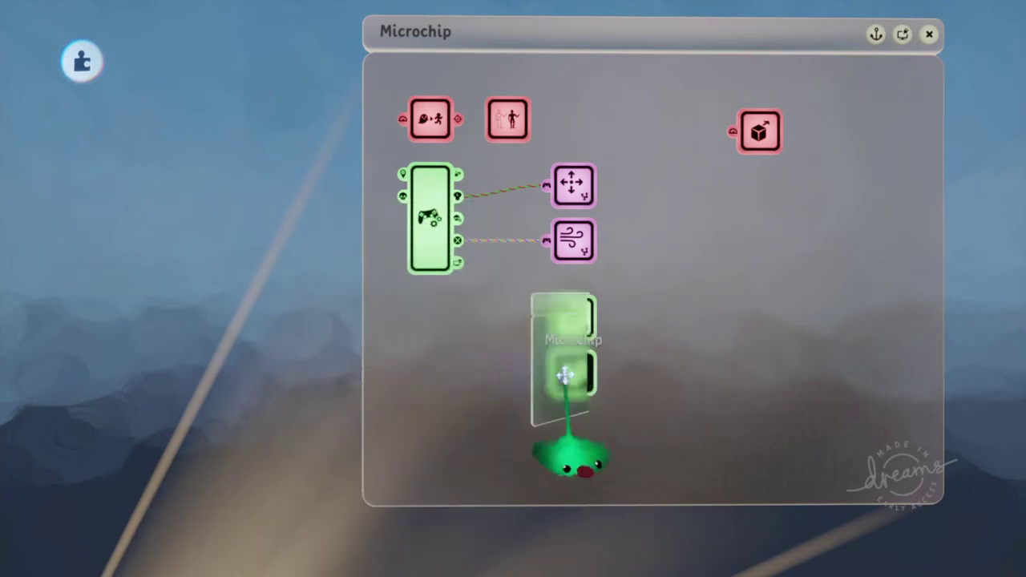
# Step: Add a Movement Sensor inside the new green microchip and lay its opened properties out beside the chip
pyautogui.press('Tab')
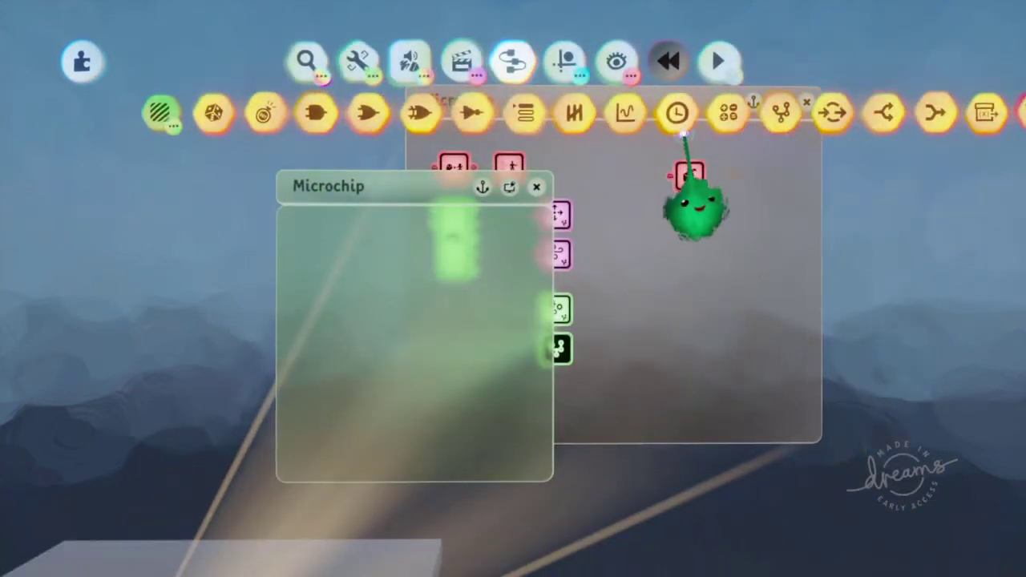
pyautogui.click(389, 114)
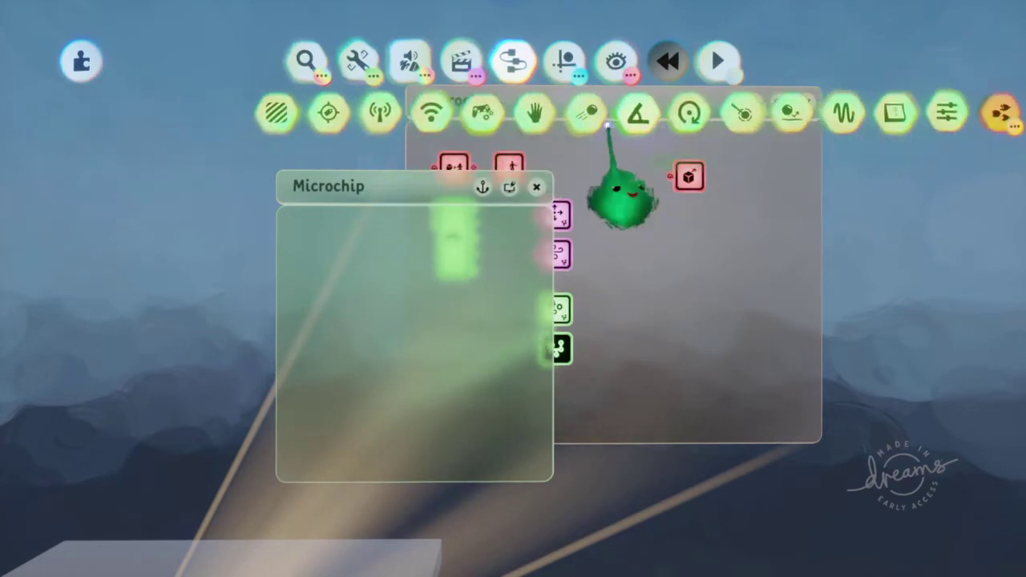
pyautogui.click(588, 112)
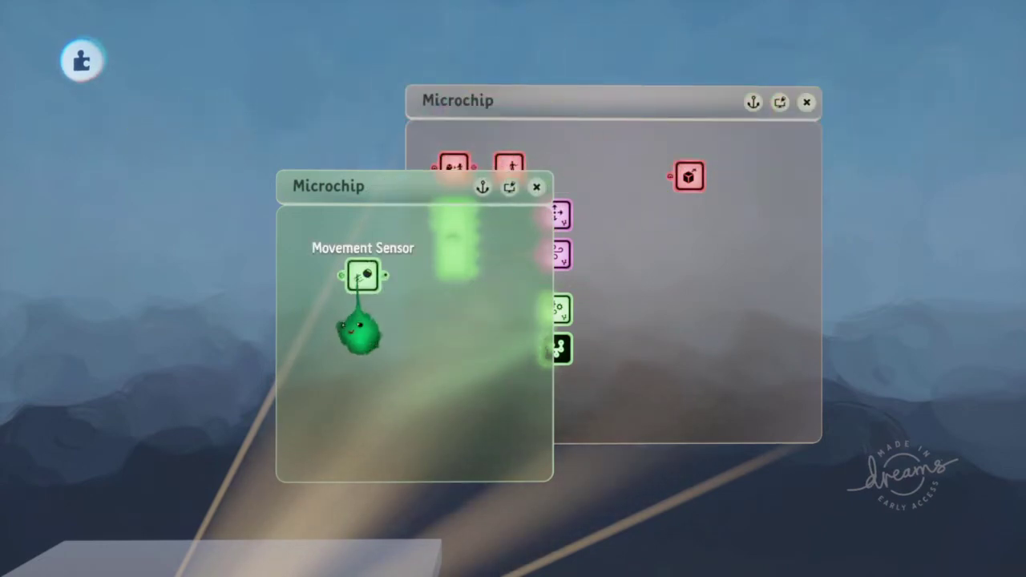
pyautogui.click(358, 277)
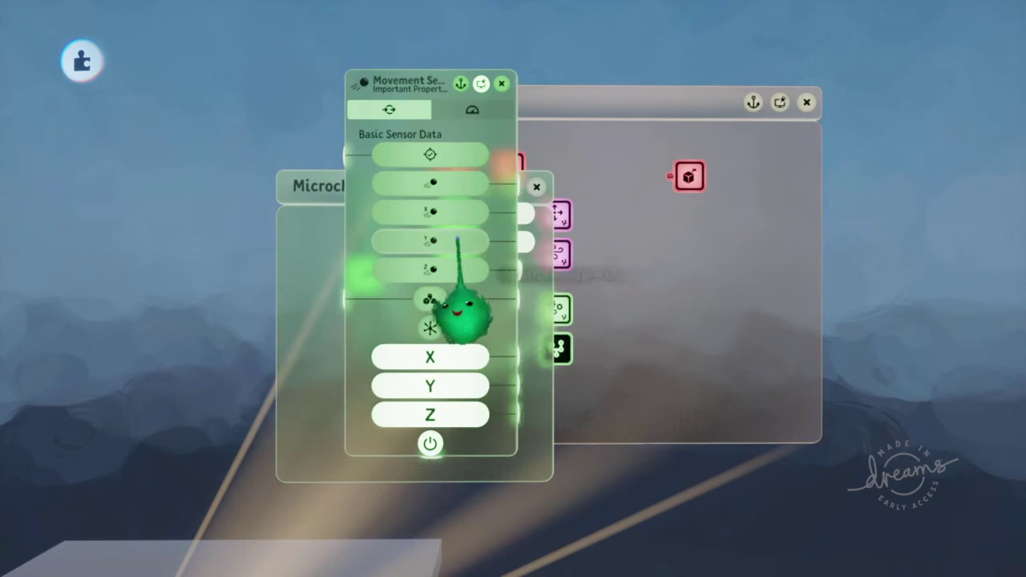
pyautogui.moveTo(458, 239); pyautogui.dragTo(229, 245)
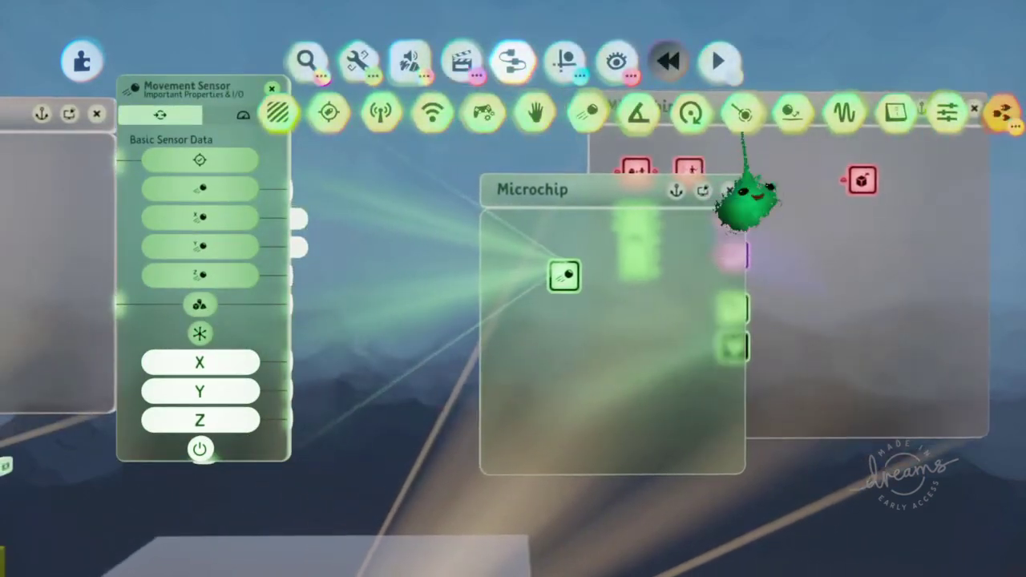
# Step: Add a Calculator beside the Movement Sensor and set its operation to less than (<)
pyautogui.moveTo(889, 117); pyautogui.dragTo(573, 121)
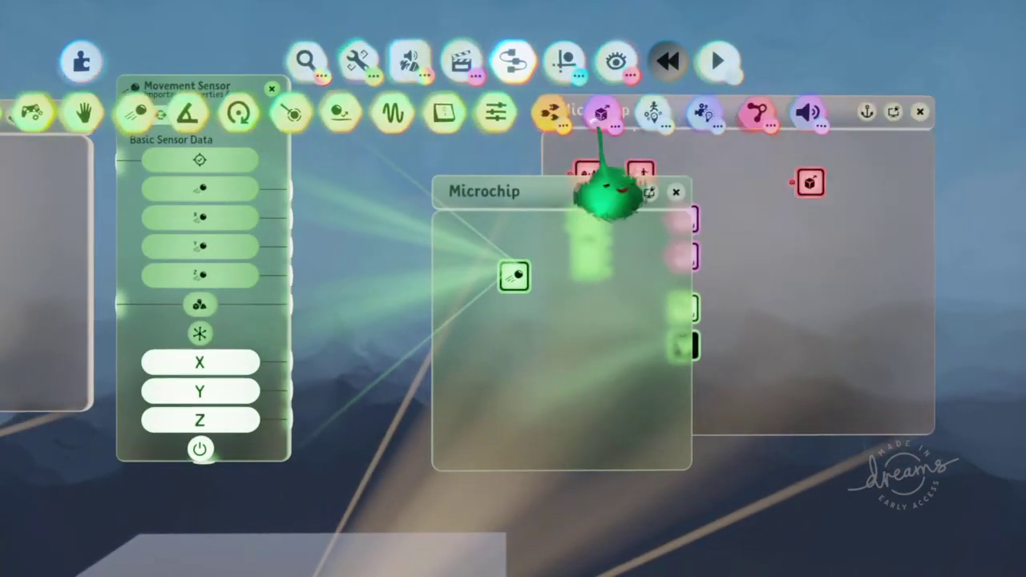
pyautogui.click(555, 119)
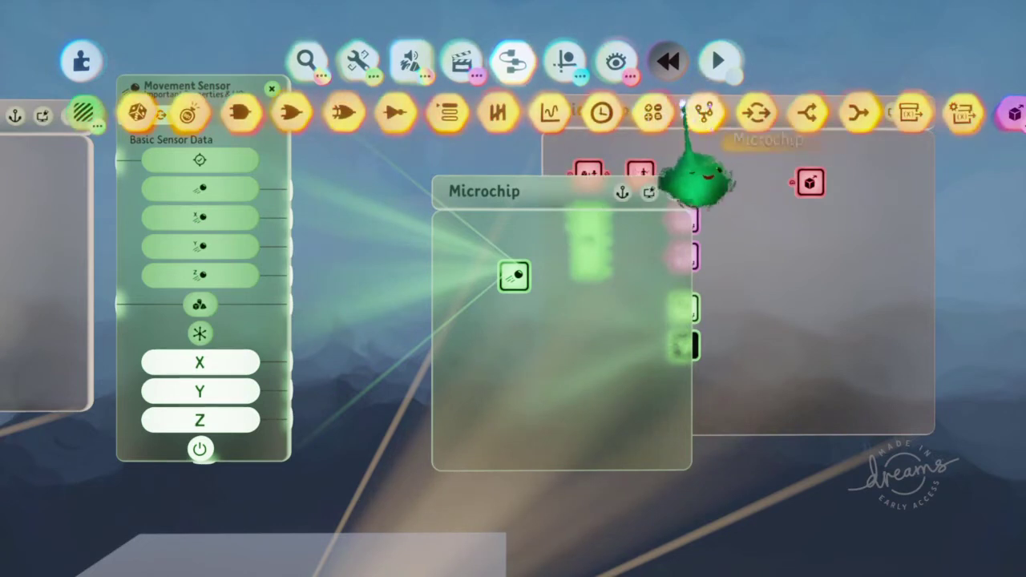
pyautogui.click(654, 113)
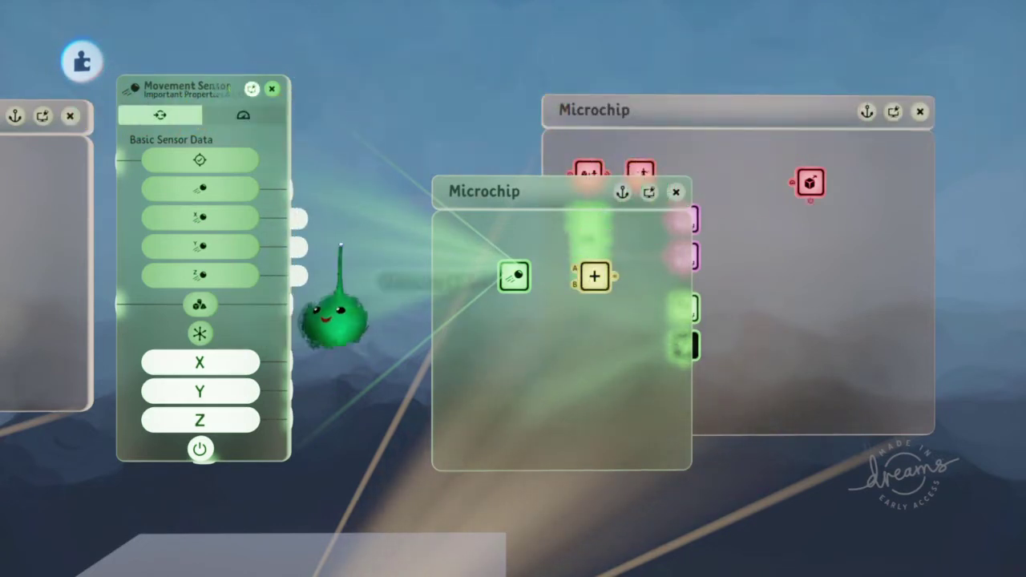
pyautogui.press('Escape')
pyautogui.moveTo(582, 354); pyautogui.dragTo(632, 288)
pyautogui.click(622, 279)
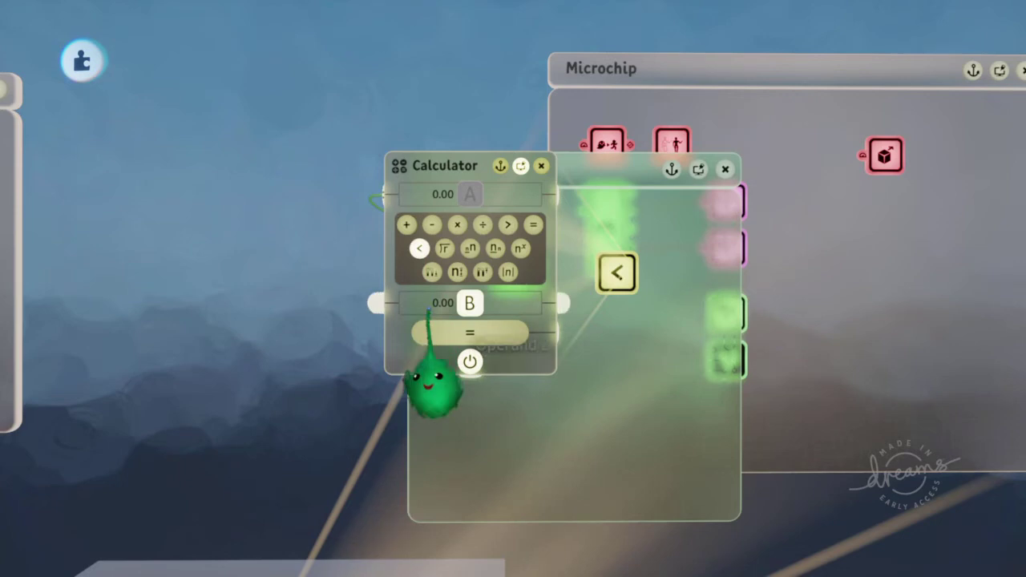
# Step: Close the Calculator's properties and wire the Movement Sensor's lower output to the Calculator's A input
pyautogui.press('Escape')
pyautogui.moveTo(639, 321); pyautogui.dragTo(595, 298)
pyautogui.moveTo(694, 314); pyautogui.dragTo(748, 304)
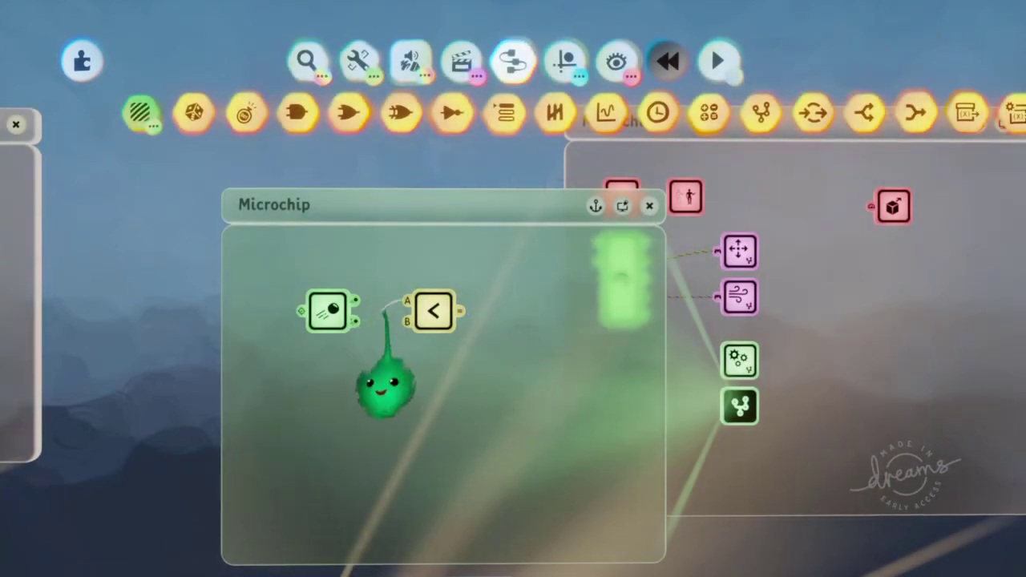
pyautogui.moveTo(385, 311); pyautogui.dragTo(355, 320)
# Step: Add a Switch named Falling beside the Calculator, and wire the Calculator's result to a Node placed between them
pyautogui.moveTo(468, 121); pyautogui.dragTo(782, 128)
pyautogui.click(456, 113)
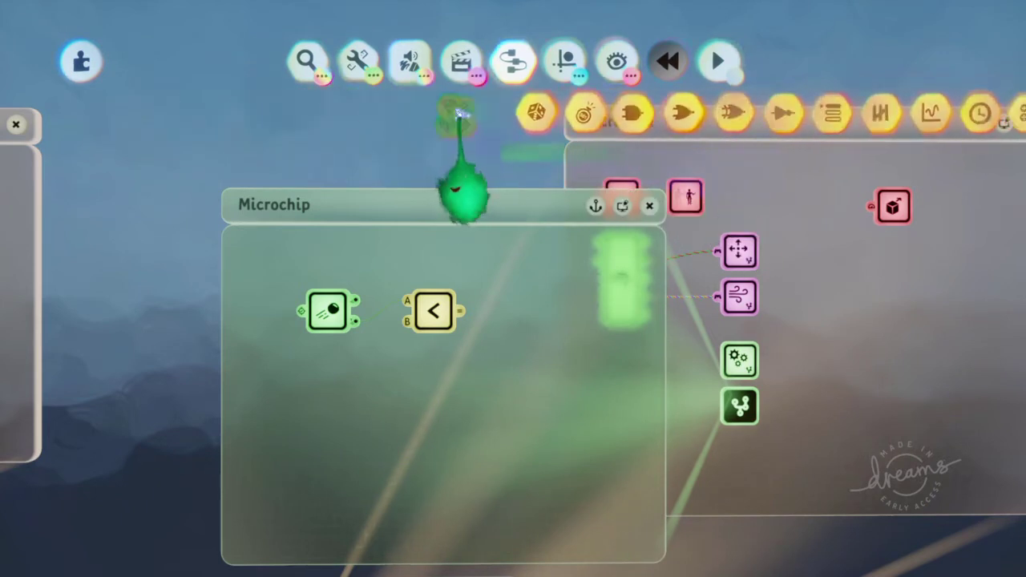
pyautogui.click(776, 114)
pyautogui.click(602, 316)
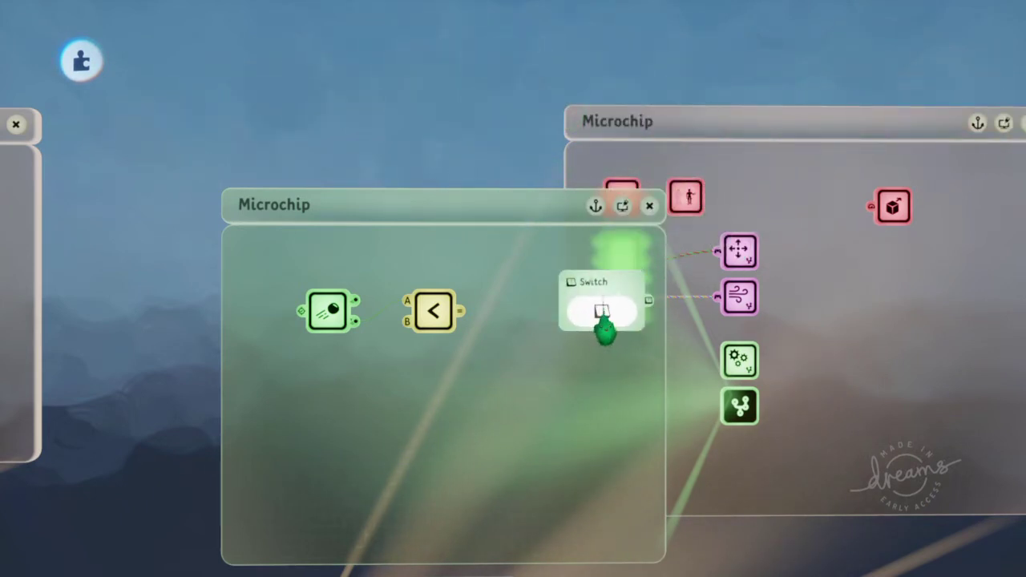
pyautogui.moveTo(460, 311); pyautogui.dragTo(497, 304)
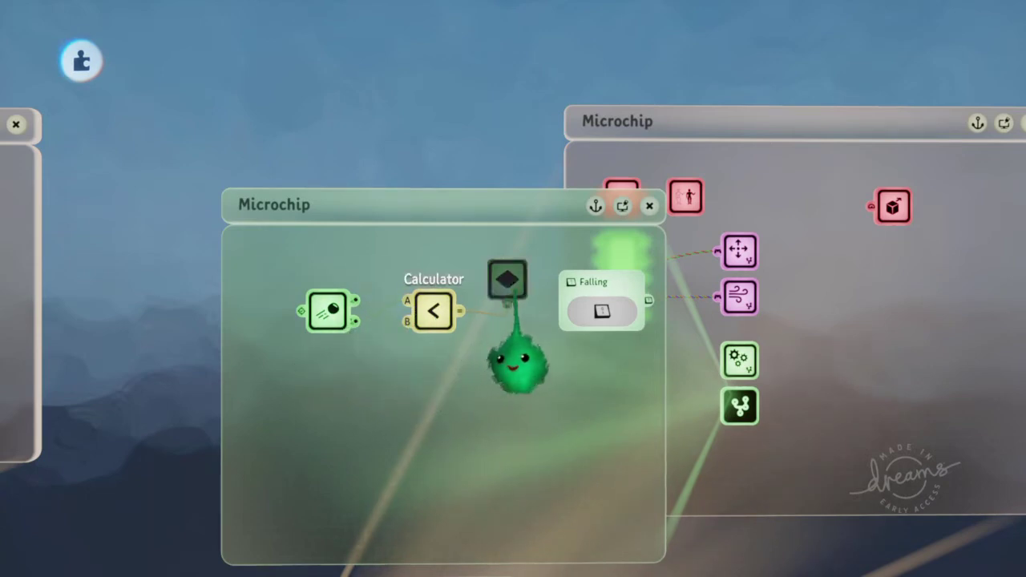
# Step: Place a copy of the Falling switch in the cube's main microchip, then keep the green microchip in view and enter Play Mode
pyautogui.moveTo(680, 324); pyautogui.dragTo(790, 320)
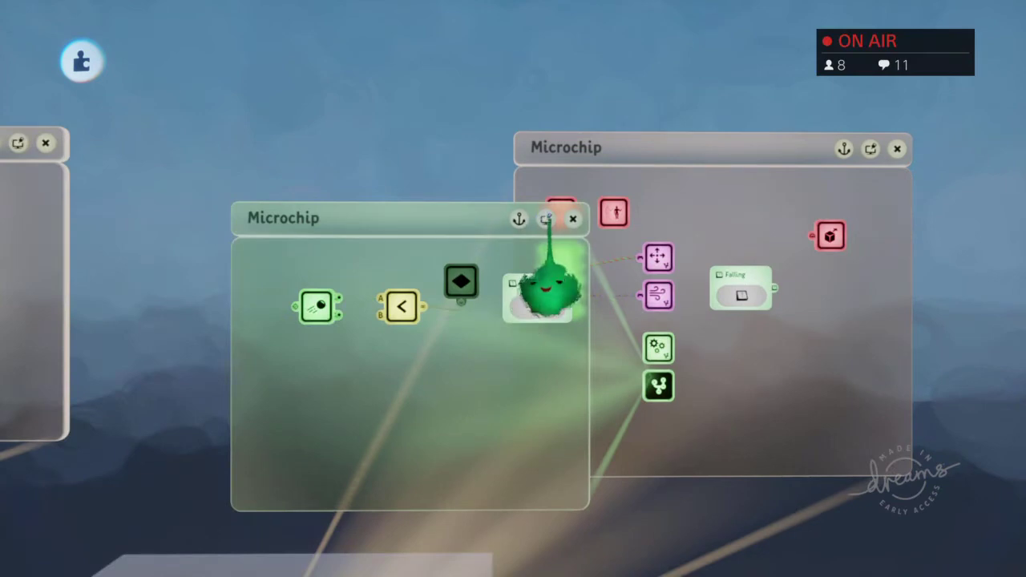
pyautogui.moveTo(550, 287); pyautogui.dragTo(731, 375)
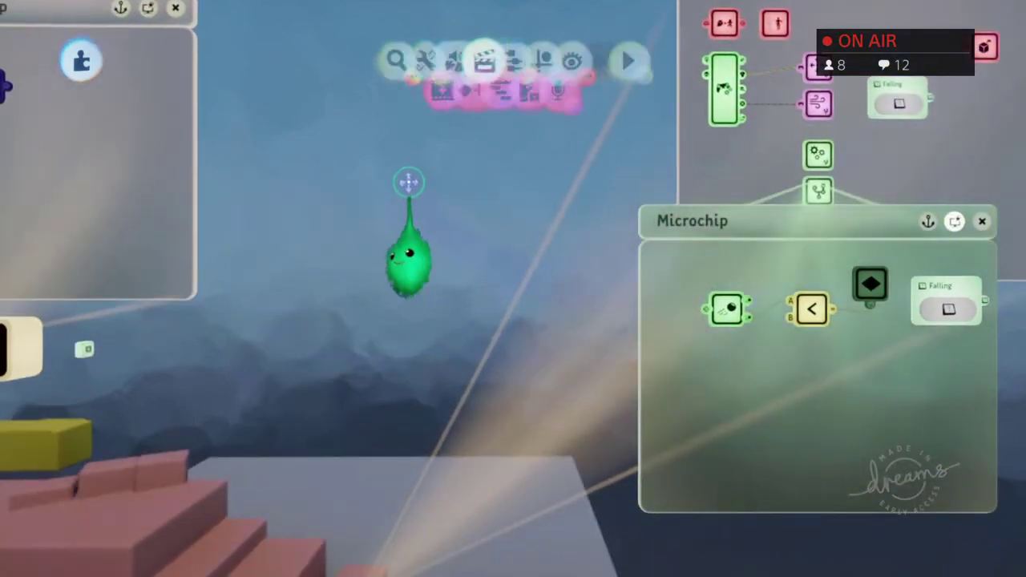
pyautogui.click(412, 63)
pyautogui.click(617, 112)
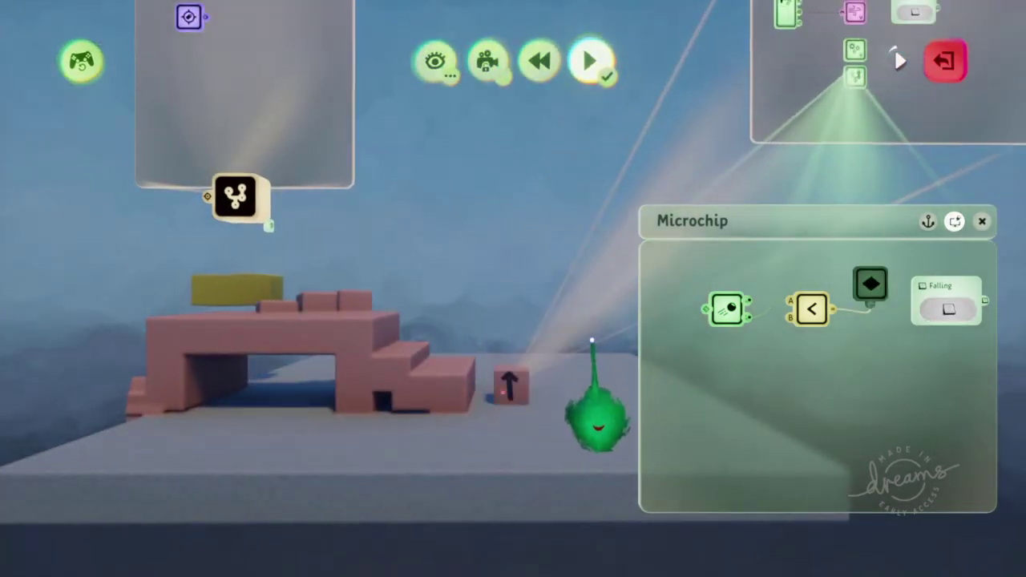
# Step: Play-test the cube with the green microchip kept in view, then return to Edit Mode
pyautogui.moveTo(923, 60); pyautogui.dragTo(828, 172)
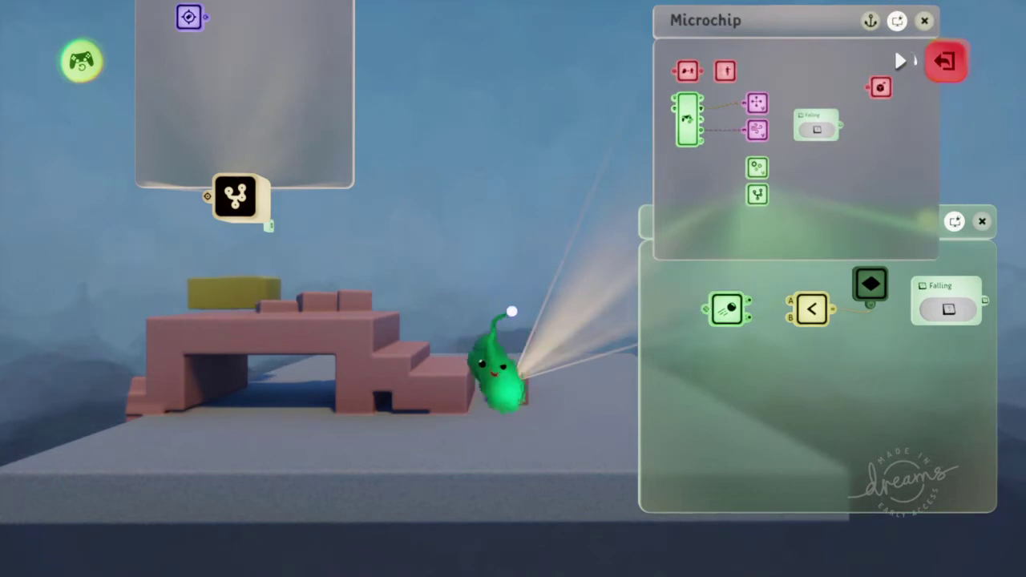
pyautogui.click(944, 61)
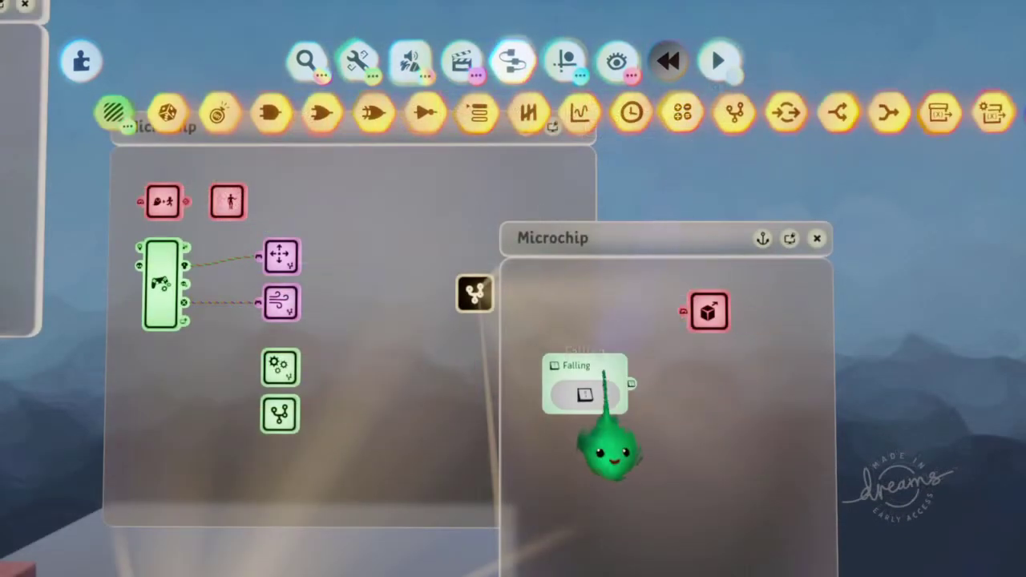
# Step: Add a Keyframe beside the copied Falling switch and record a Gravity Mover speed of about 52 m/s in it
pyautogui.click(410, 61)
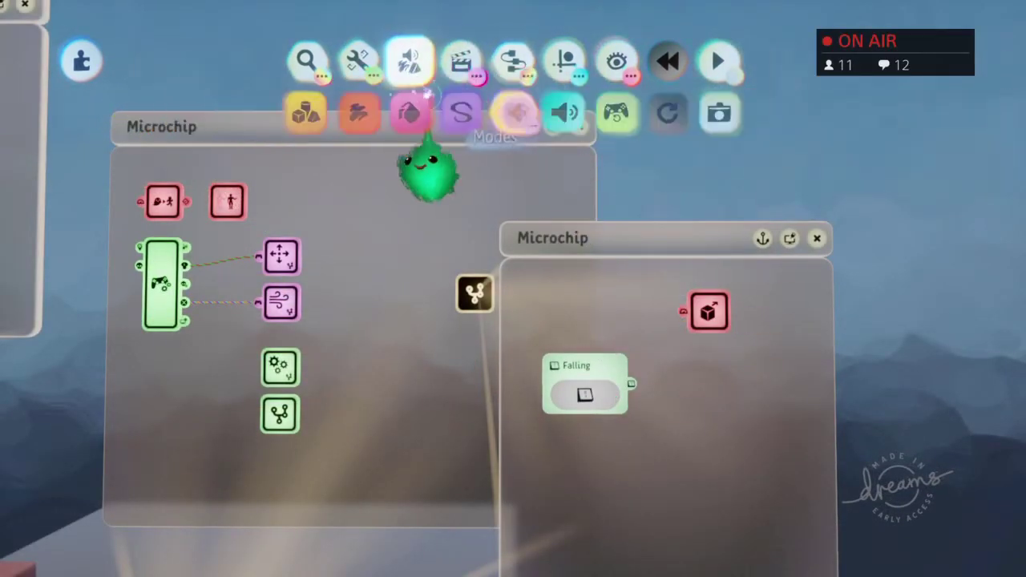
pyautogui.click(464, 63)
pyautogui.click(470, 112)
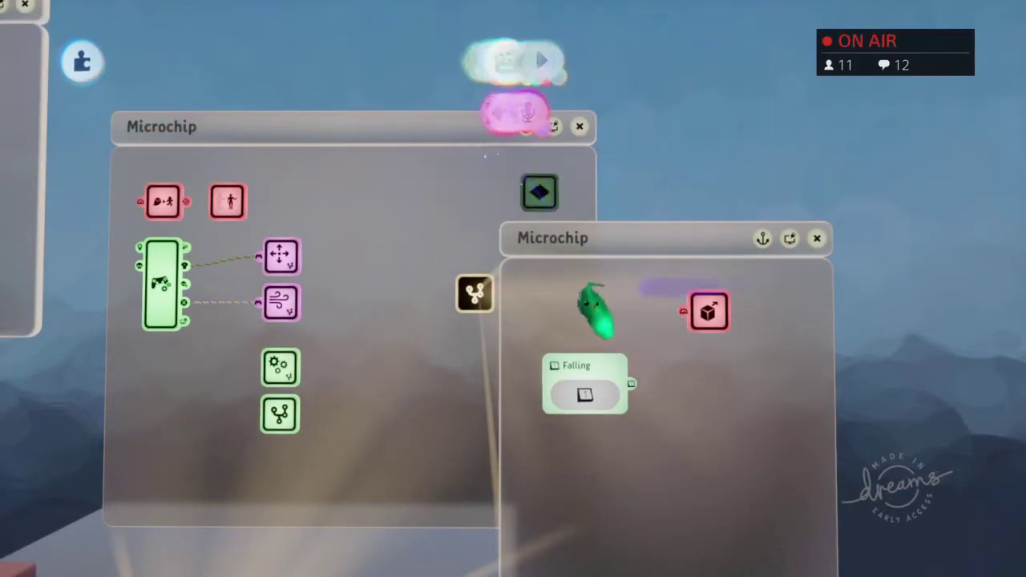
pyautogui.click(688, 419)
pyautogui.click(699, 308)
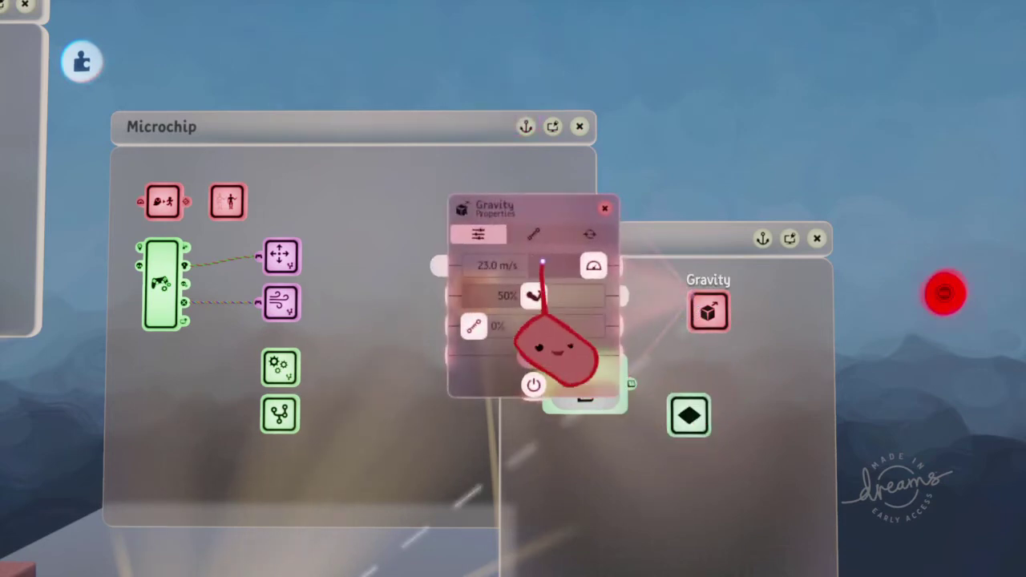
pyautogui.moveTo(548, 280); pyautogui.dragTo(840, 279)
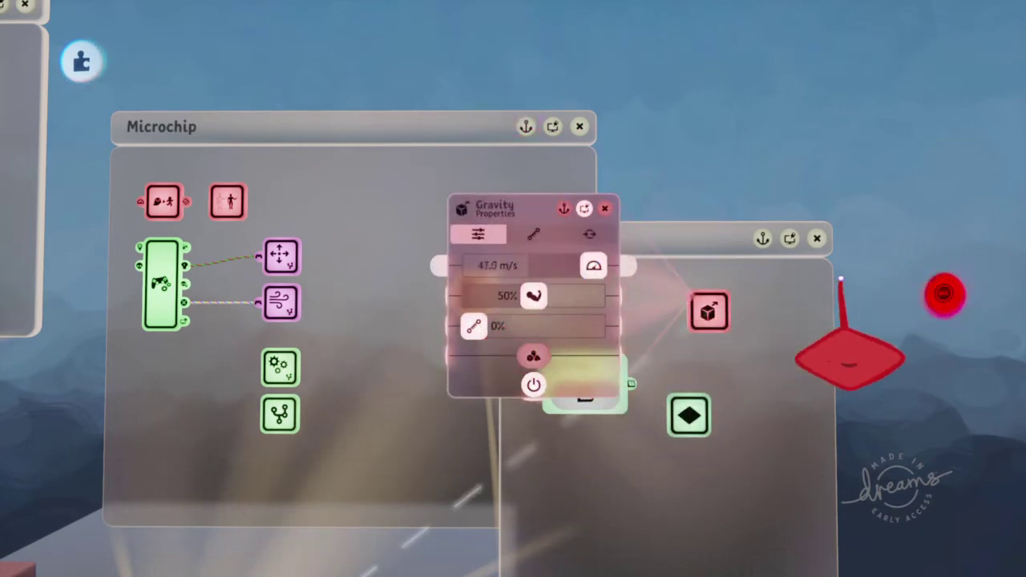
pyautogui.press('Escape')
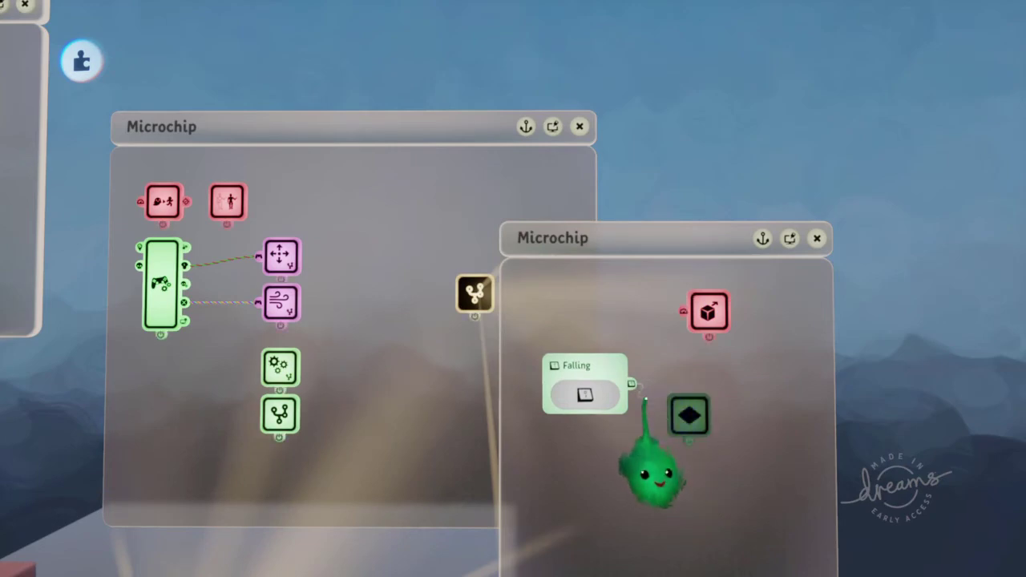
# Step: Wire the Falling switch to the Keyframe's power and increase the Gravity speed recorded in the Keyframe further
pyautogui.click(703, 321)
pyautogui.click(689, 417)
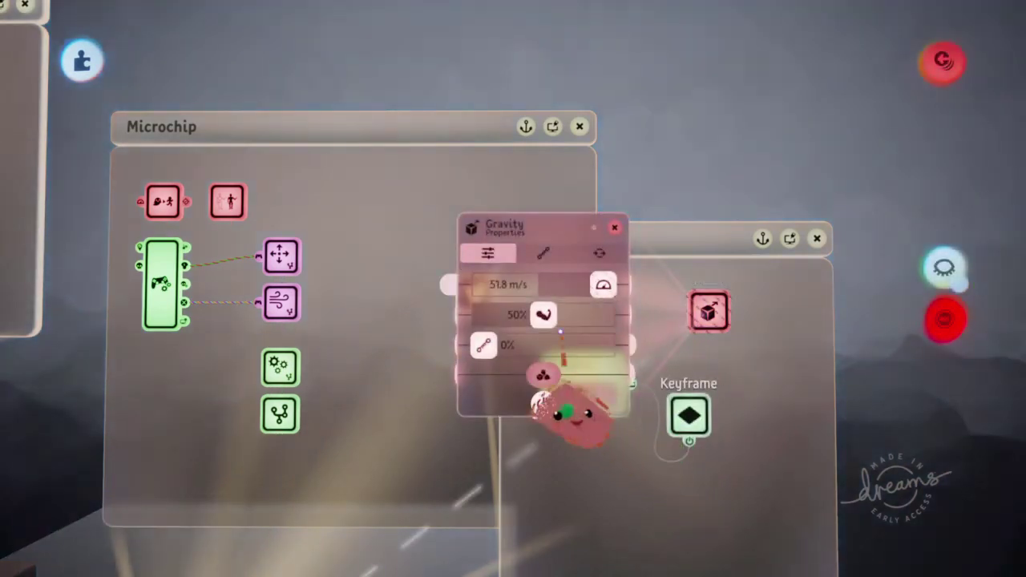
pyautogui.moveTo(605, 288); pyautogui.dragTo(905, 309)
pyautogui.click(931, 329)
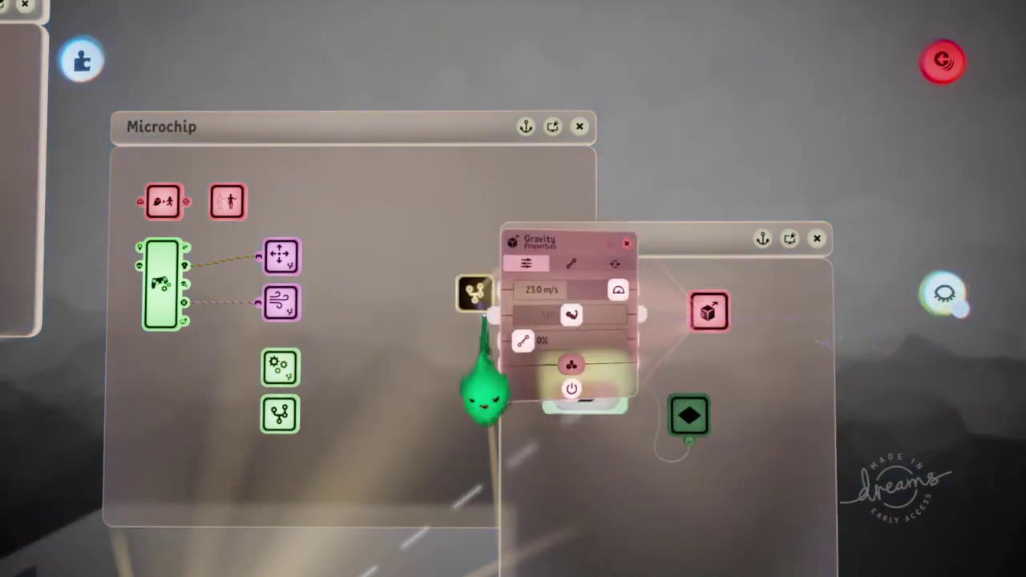
# Step: Play-test the cube's faster fall, then return to Edit Mode
pyautogui.press('Escape')
pyautogui.click(295, 409)
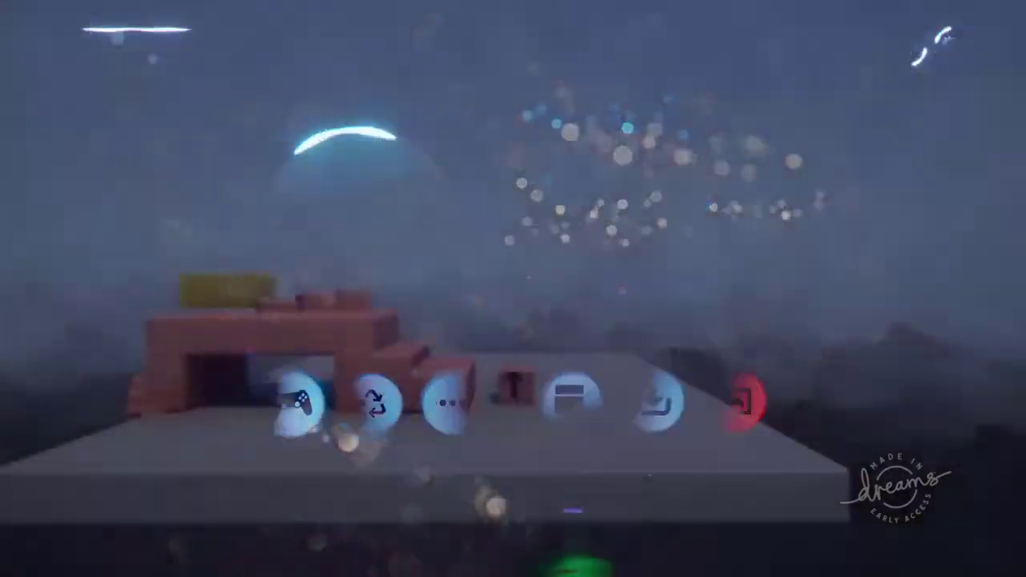
pyautogui.press('Return')
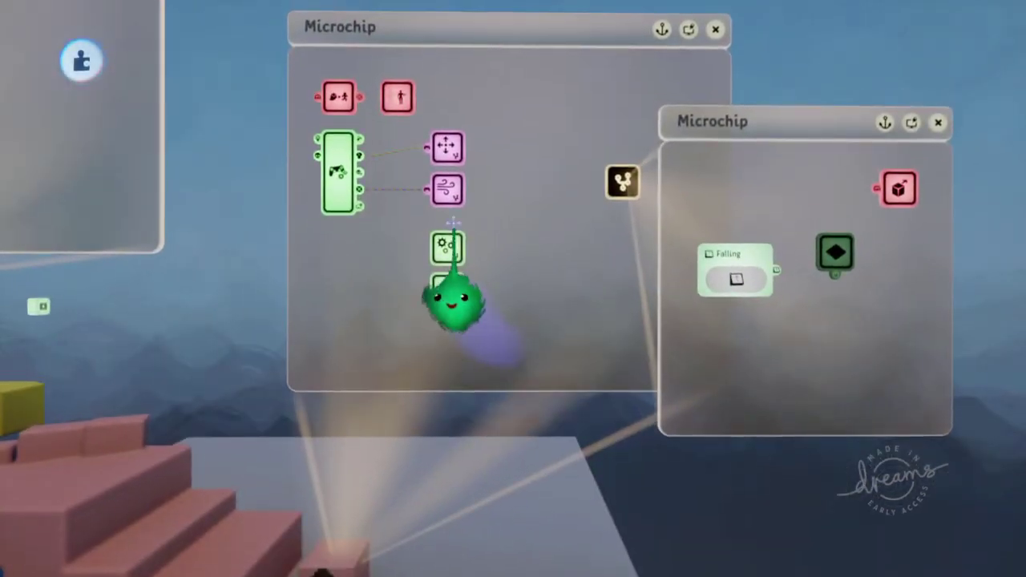
# Step: Open the Jump microchip on the cube, then play-test the jump and return to Edit Mode
pyautogui.click(449, 210)
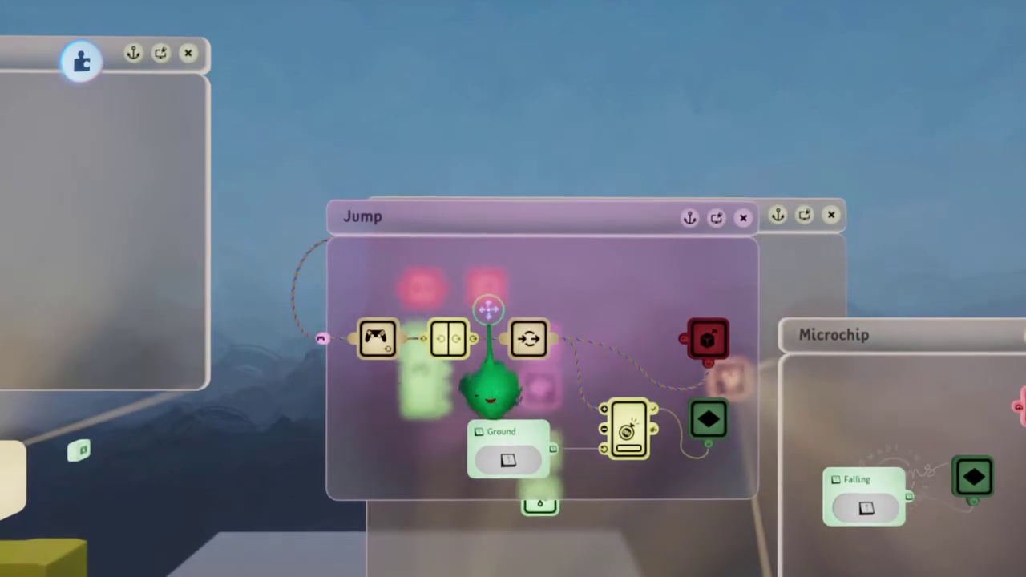
pyautogui.moveTo(486, 226); pyautogui.dragTo(486, 185)
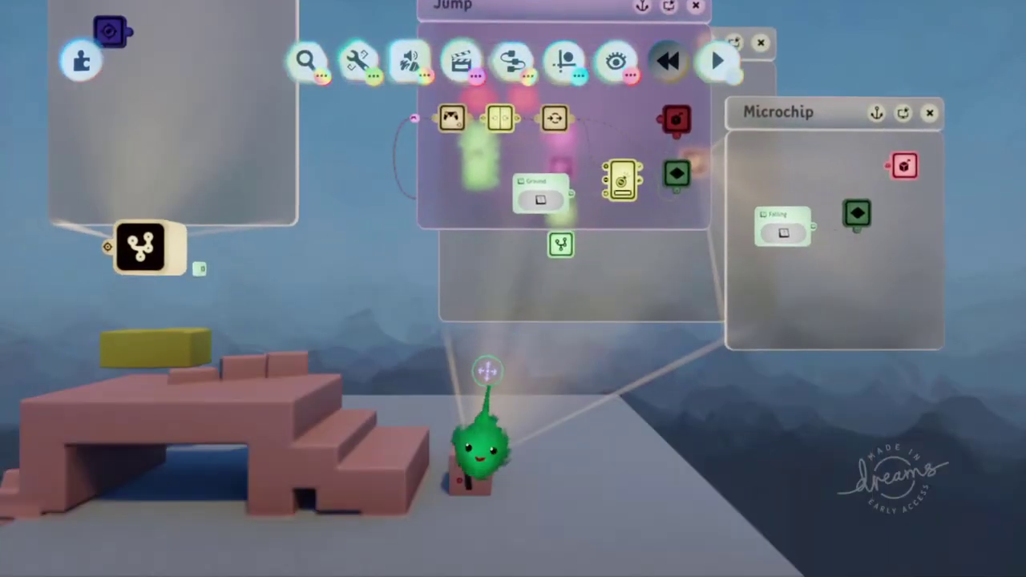
pyautogui.press('Escape')
pyautogui.click(290, 401)
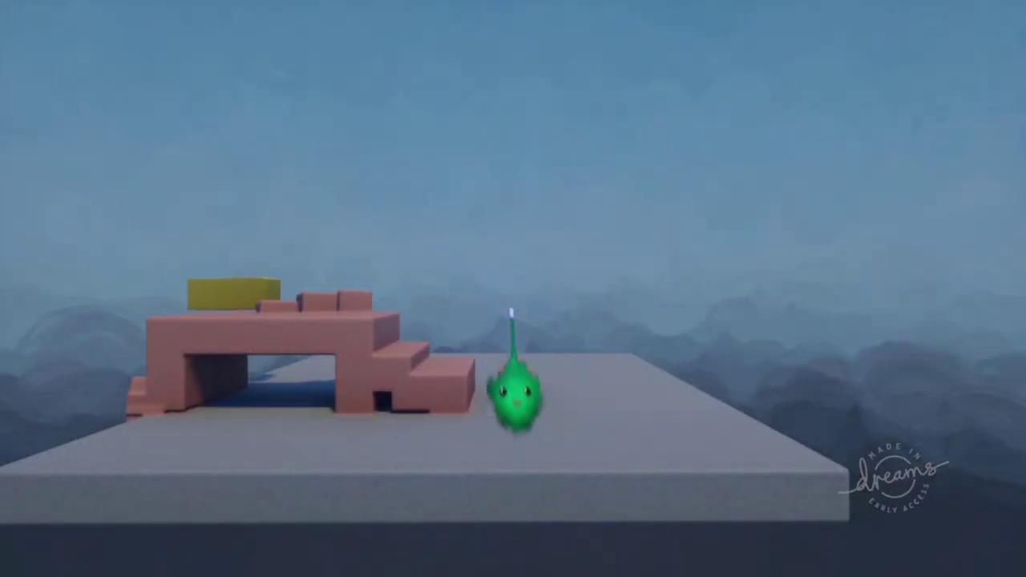
pyautogui.press('Escape')
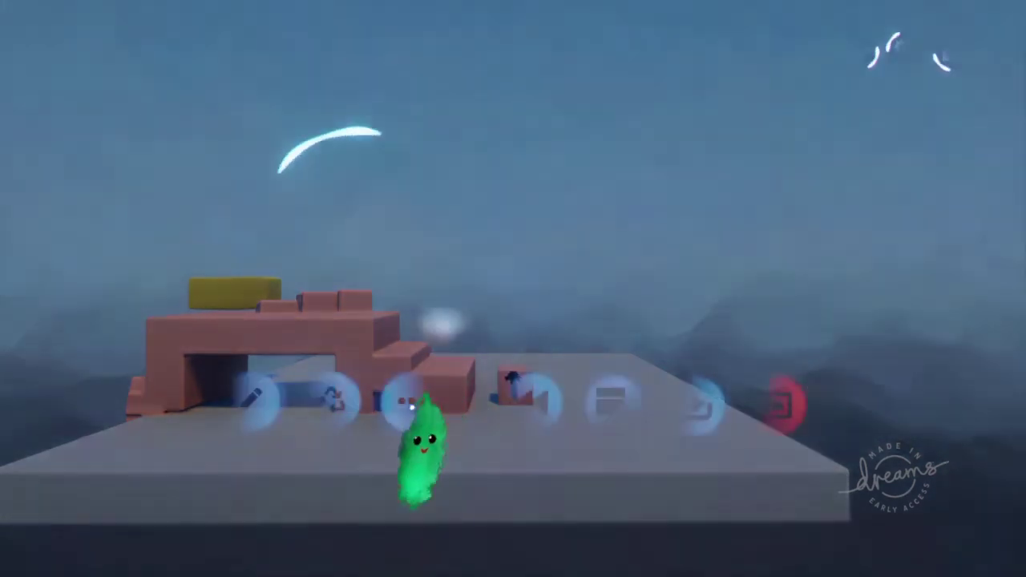
pyautogui.click(252, 401)
# Step: Add a Keyframe and a switch named X Held above the button logic in the Jump microchip, and raise the chip
pyautogui.scroll(3, 659, 449)
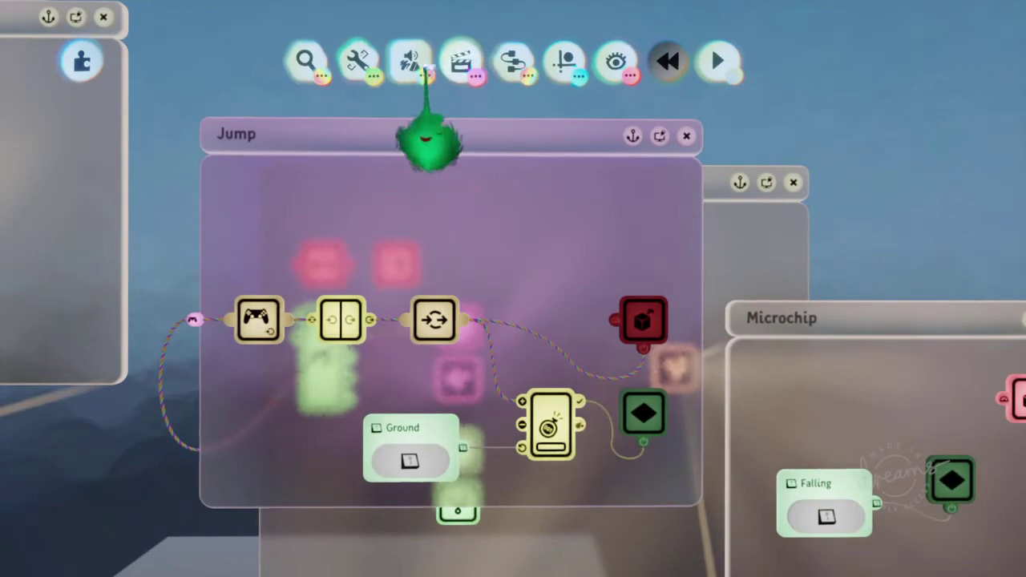
pyautogui.click(512, 62)
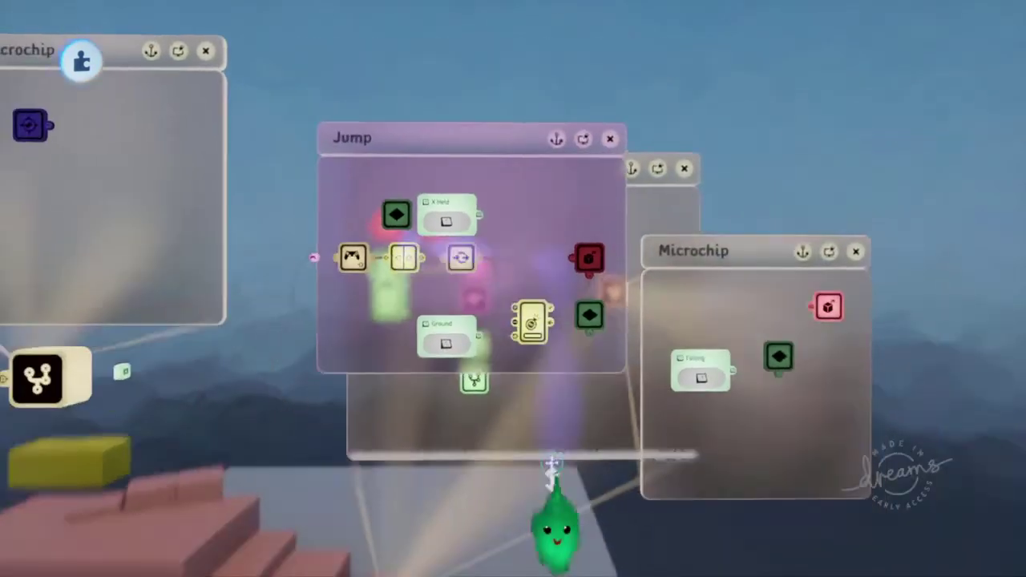
pyautogui.scroll(-2, 552, 464)
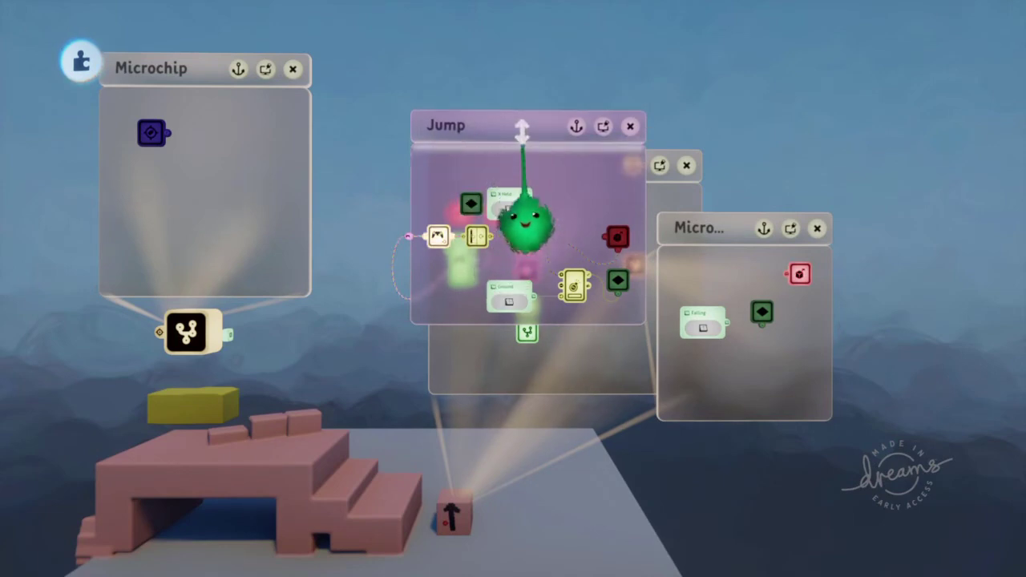
pyautogui.moveTo(530, 229); pyautogui.dragTo(520, 152)
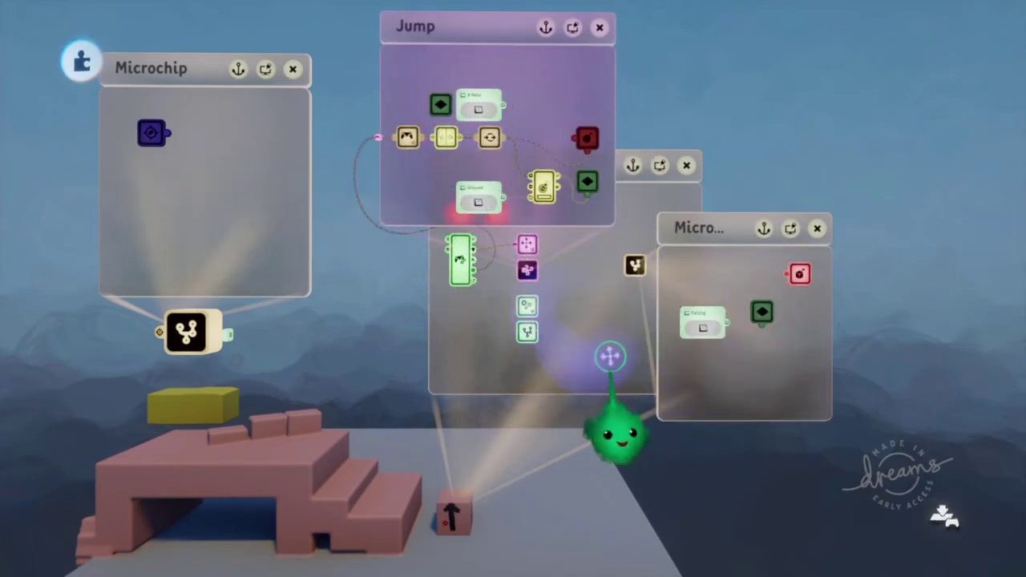
# Step: Wire the button signal to the X Held Keyframe's power and place a copy of the X Held switch above Falling
pyautogui.scroll(2, 610, 356)
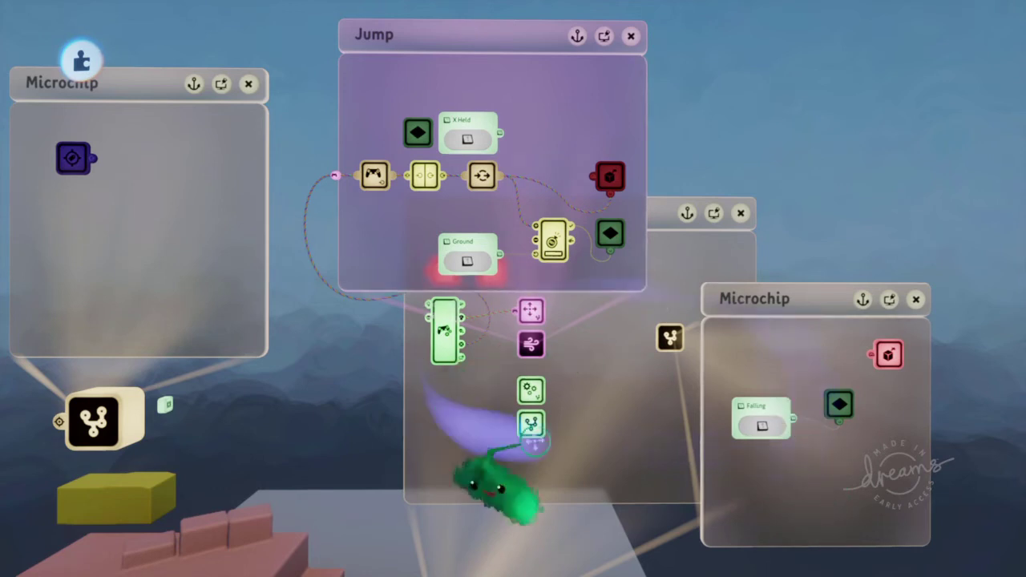
pyautogui.moveTo(610, 522); pyautogui.dragTo(550, 391, button='middle')
pyautogui.moveTo(550, 392); pyautogui.dragTo(546, 382)
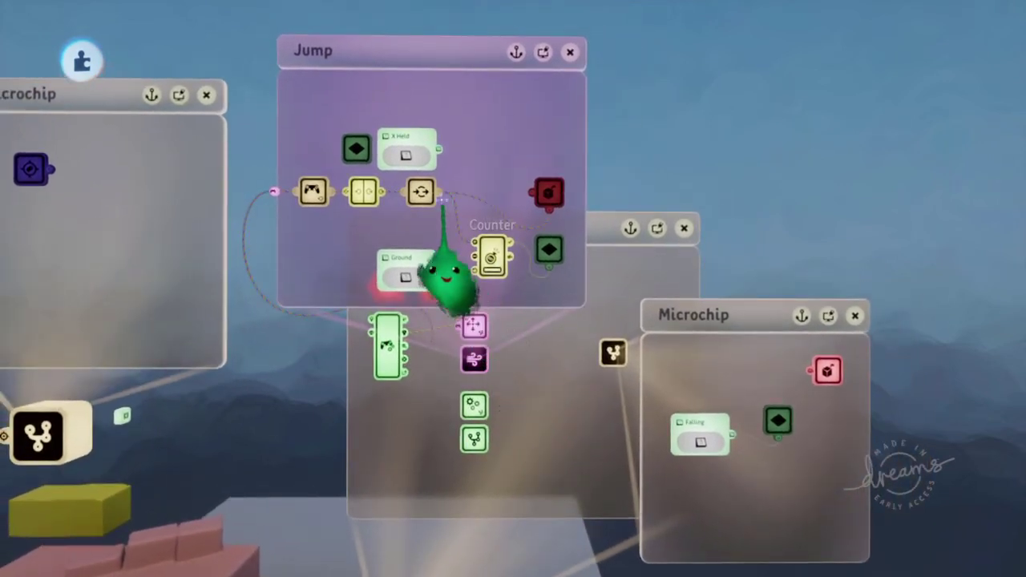
pyautogui.moveTo(390, 157); pyautogui.dragTo(352, 110)
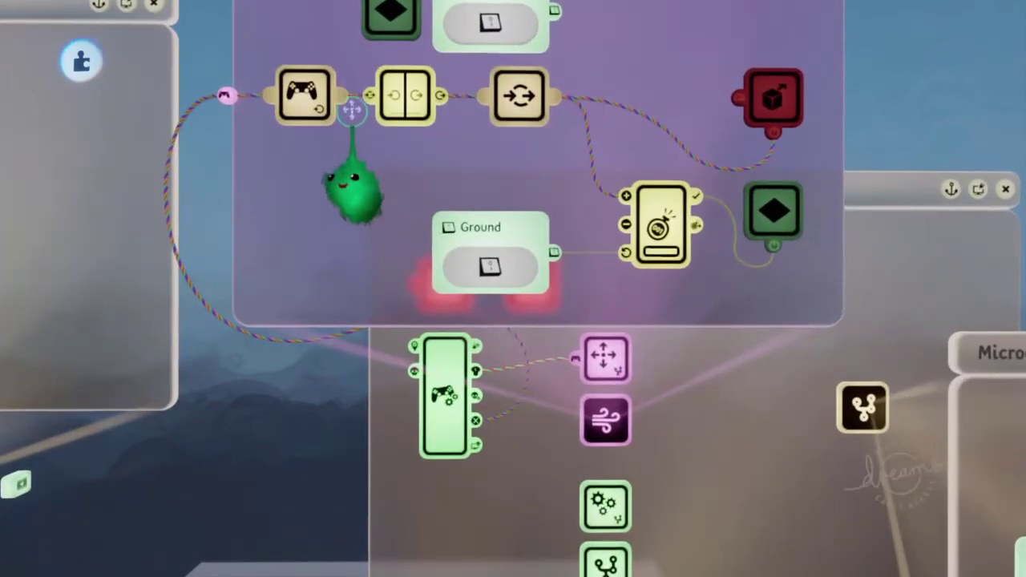
pyautogui.moveTo(390, 49); pyautogui.dragTo(487, 186)
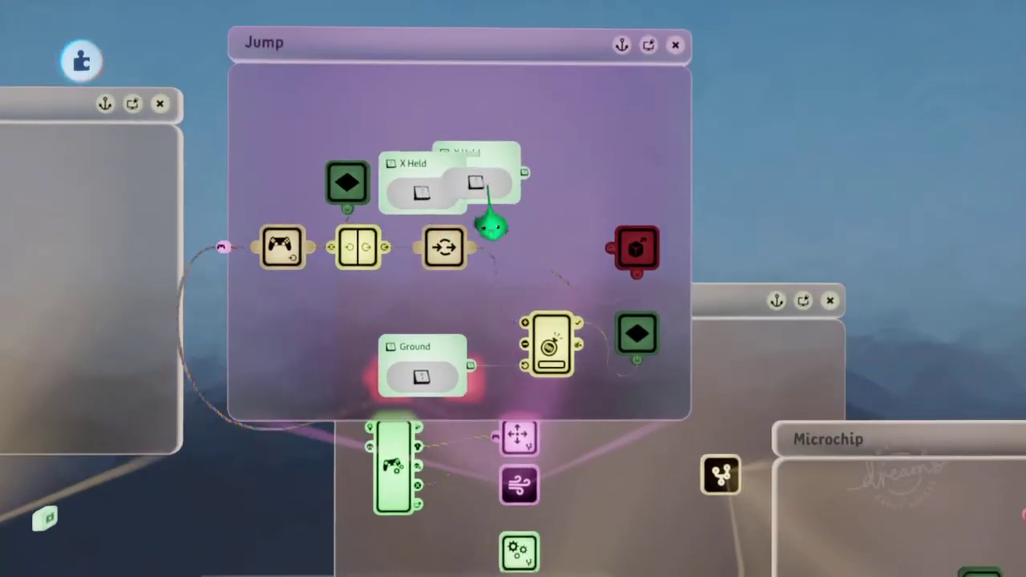
pyautogui.moveTo(490, 226); pyautogui.dragTo(733, 405)
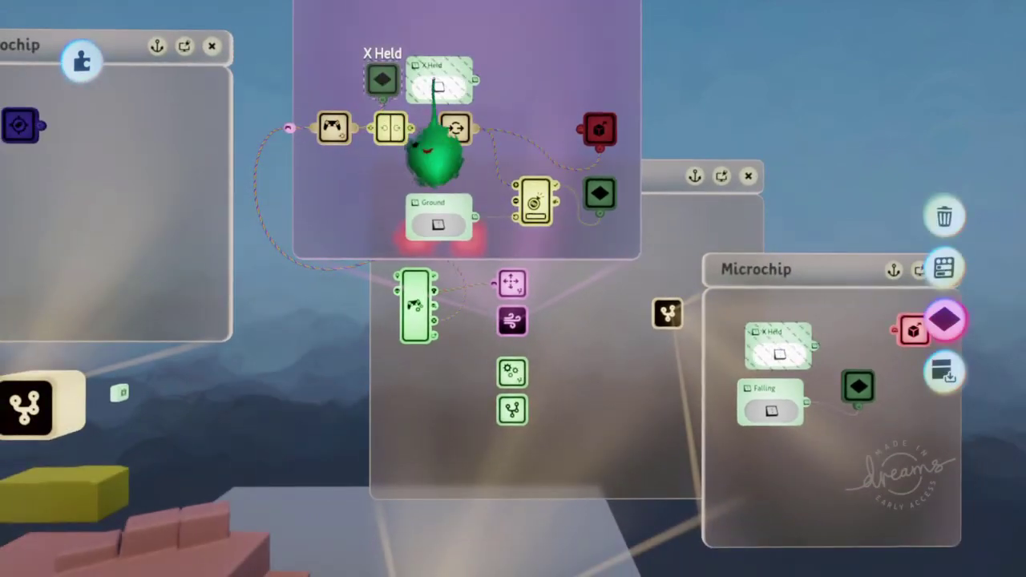
# Step: Close the Jump microchip so that only the cube's other microchips stay open
pyautogui.press('Escape')
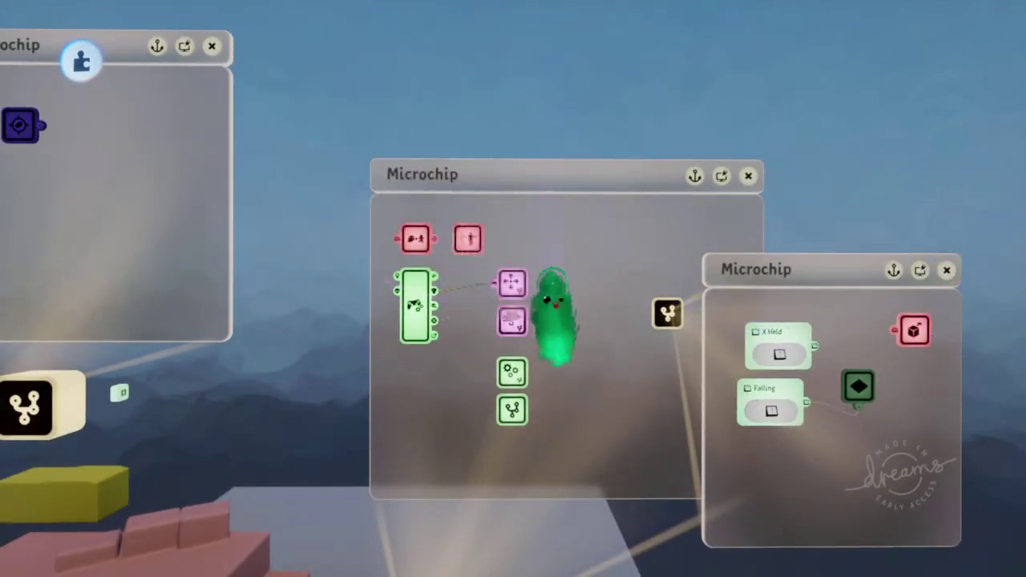
pyautogui.hotkey('ctrl', 'z')
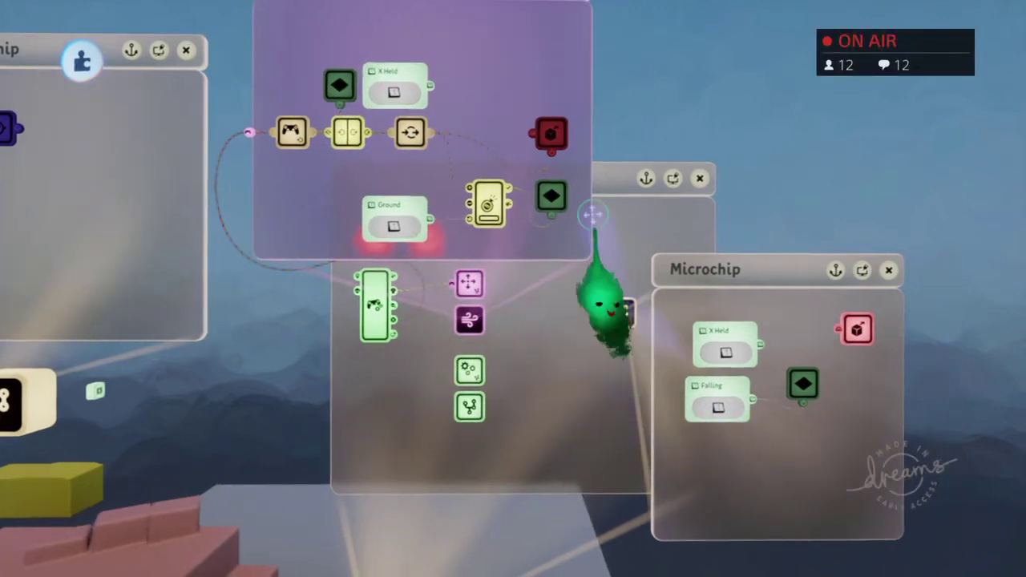
pyautogui.press('Escape')
# Step: Add a NOT gate beside the copied X Held switch and wire X Held to the gate's input
pyautogui.scroll(3, 653, 410)
pyautogui.click(539, 368)
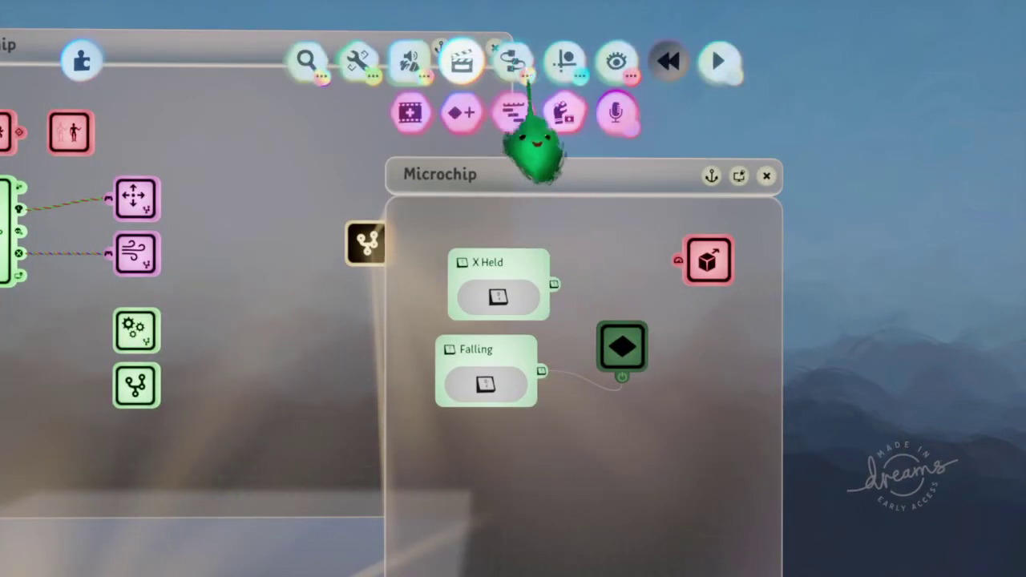
pyautogui.click(519, 80)
pyautogui.click(851, 113)
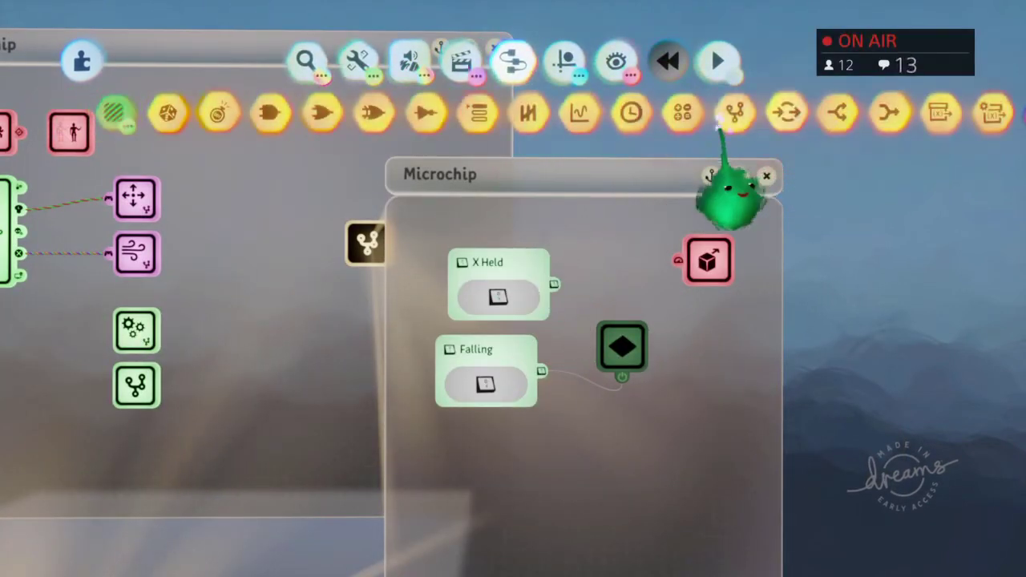
pyautogui.click(535, 113)
pyautogui.click(623, 285)
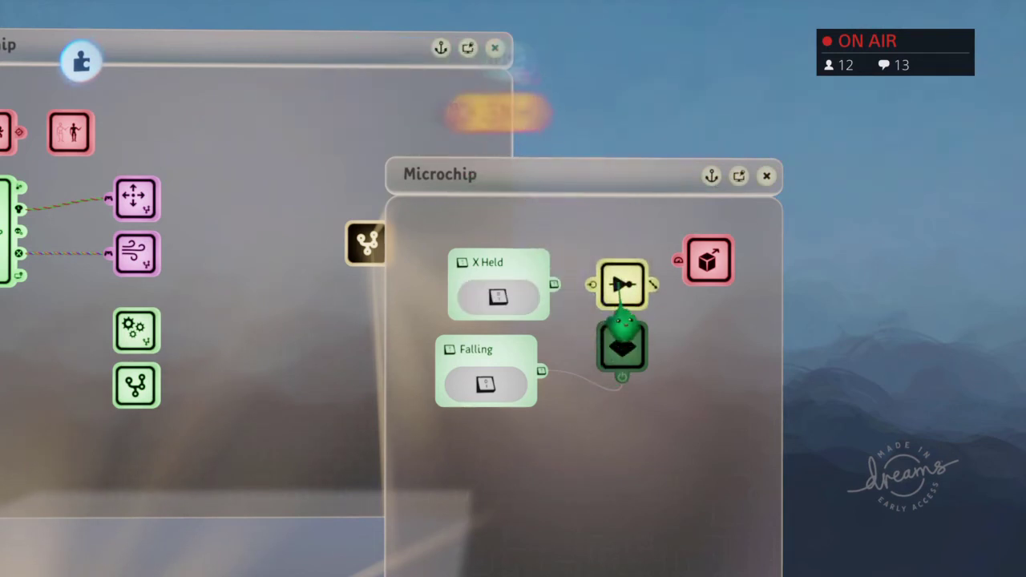
pyautogui.moveTo(557, 353); pyautogui.dragTo(592, 285)
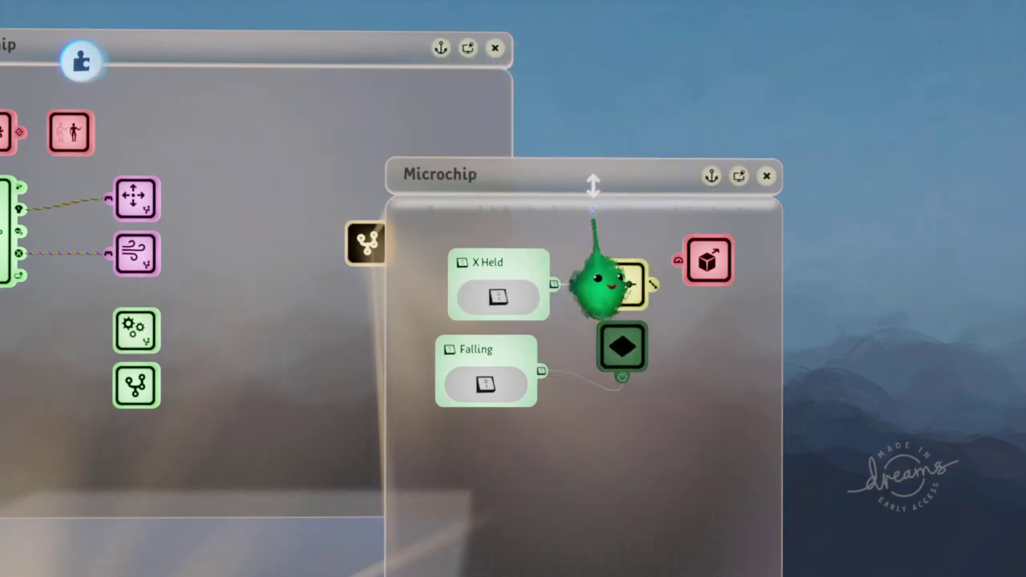
# Step: Extend the microchip upwards and move the NOT gate and X Held switch up to leave space above Falling
pyautogui.moveTo(594, 200); pyautogui.dragTo(582, 23)
pyautogui.click(625, 293)
pyautogui.moveTo(531, 282); pyautogui.dragTo(521, 86)
# Step: Open the Ground Detection microchip and place a copy of its Air switch directly below X Held
pyautogui.hscroll(-5, 552, 286)
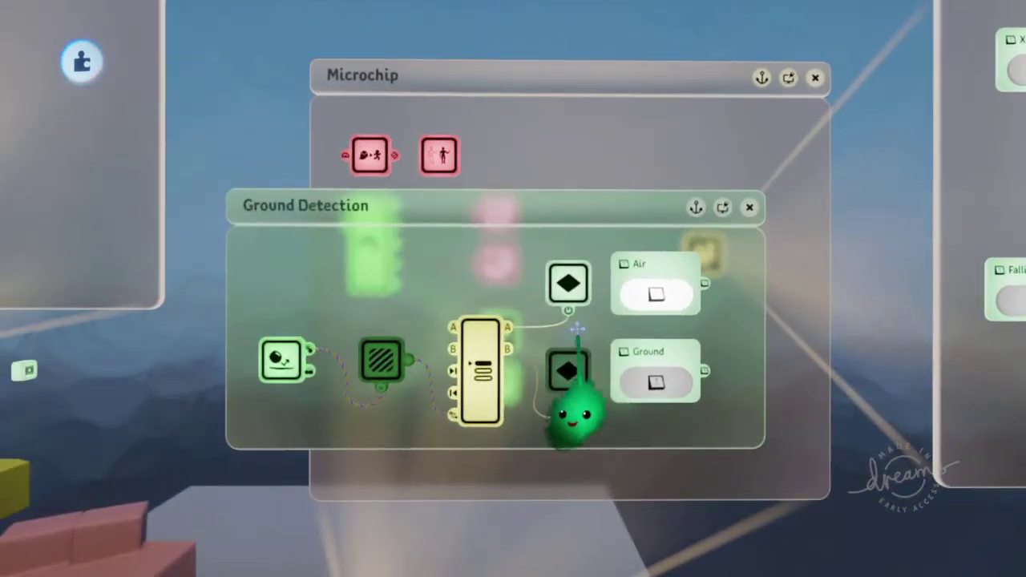
pyautogui.moveTo(642, 260); pyautogui.dragTo(763, 149)
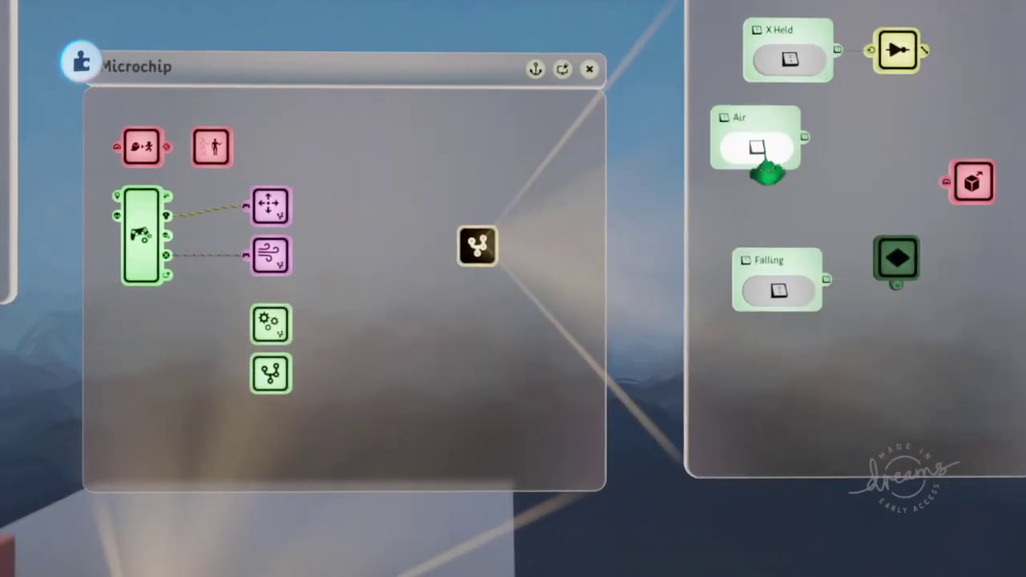
pyautogui.moveTo(907, 206); pyautogui.dragTo(676, 210)
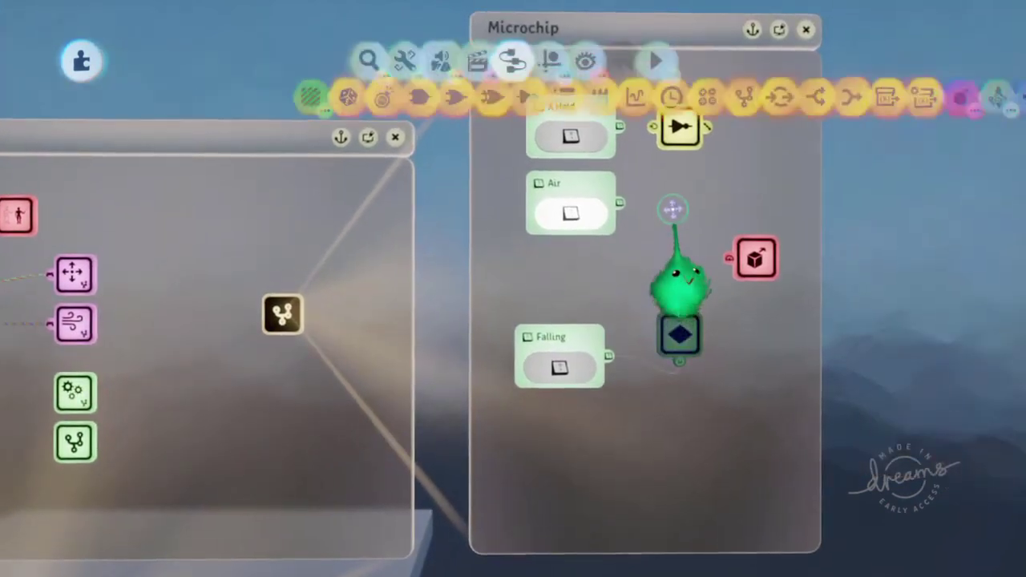
# Step: Add an AND gate beside the NOT gate, wiring the NOT output to input A and Air to input B
pyautogui.click(379, 113)
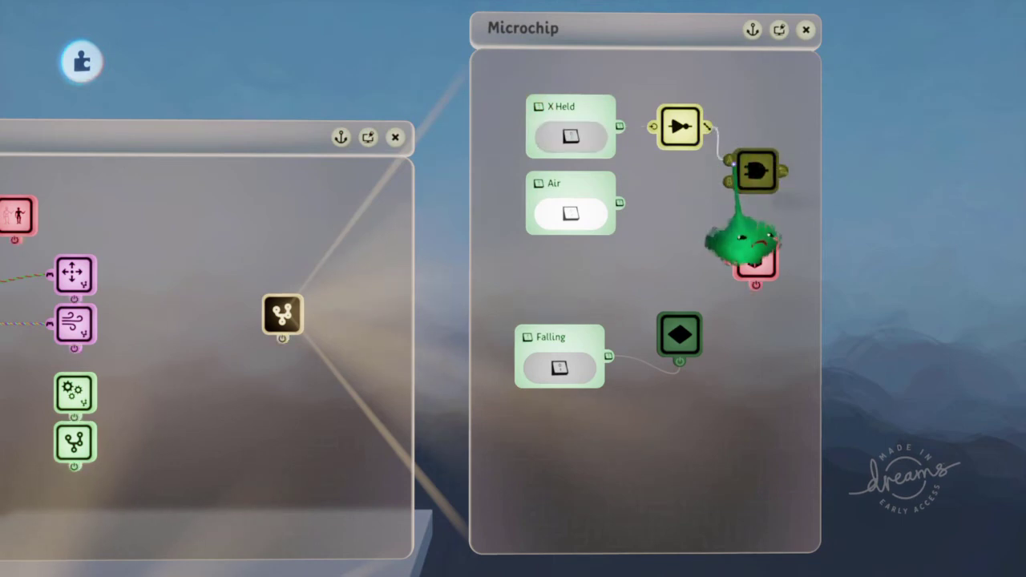
pyautogui.click(728, 187)
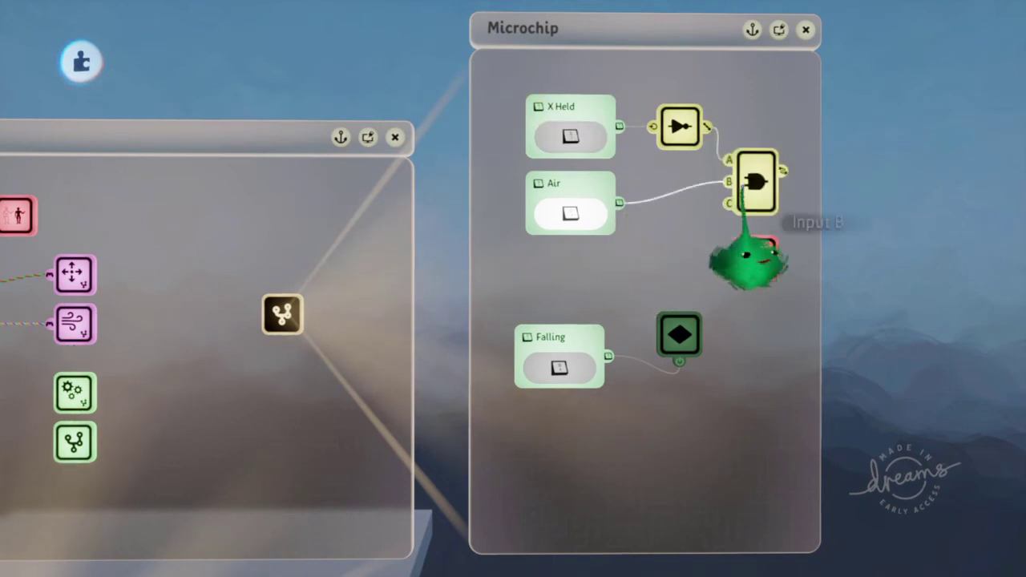
# Step: Widen the microchip, move the Gravity Mover and Keyframe to its far side, and place Falling below Air, disconnected from the Keyframe
pyautogui.moveTo(816, 224); pyautogui.dragTo(873, 256)
pyautogui.moveTo(755, 263); pyautogui.dragTo(907, 360)
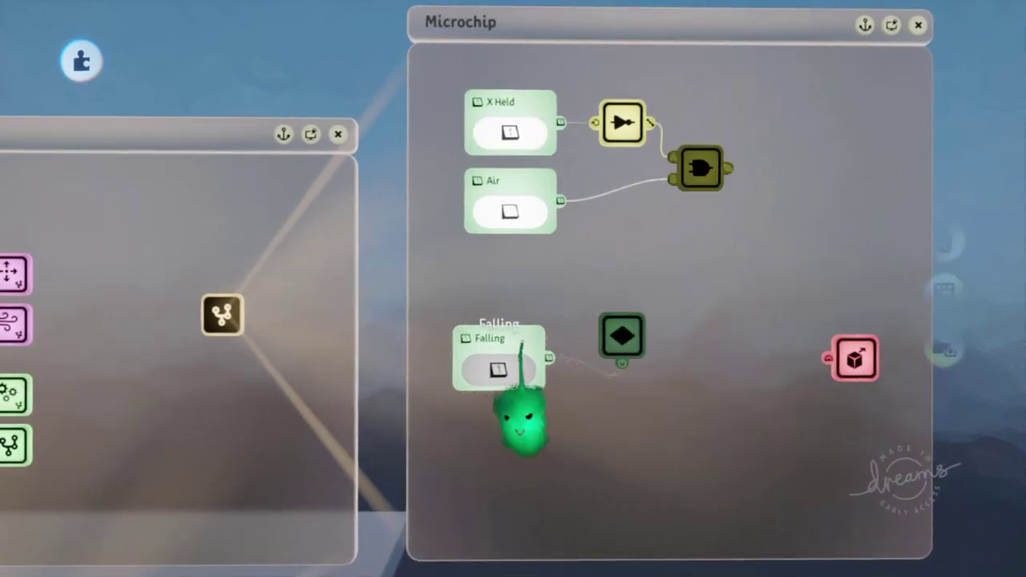
pyautogui.click(522, 343)
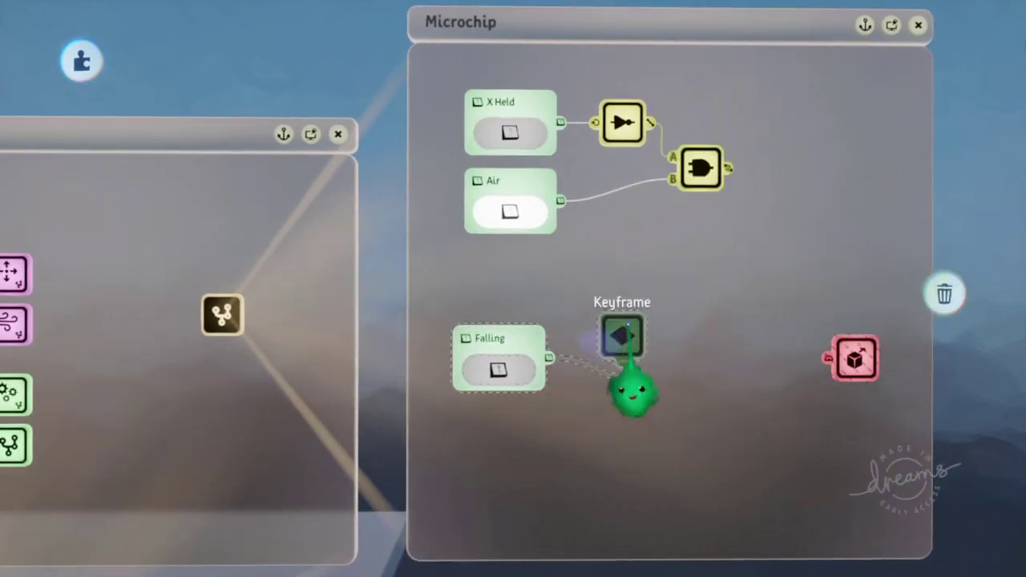
pyautogui.moveTo(624, 342); pyautogui.dragTo(651, 265)
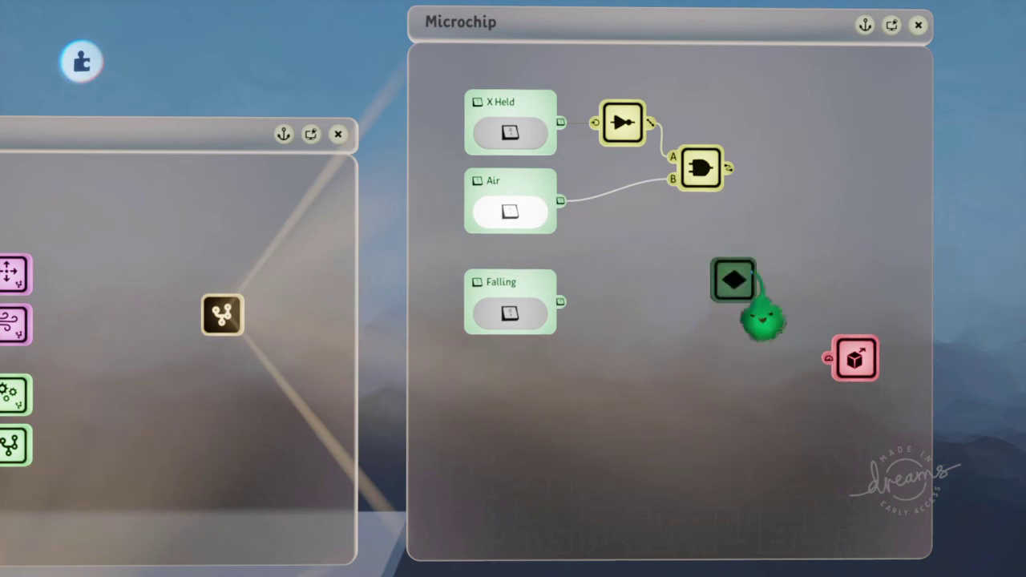
pyautogui.moveTo(753, 271); pyautogui.dragTo(873, 137)
# Step: Add an OR gate, wiring the AND output to input A, Falling to input B and the OR output to the Keyframe's power
pyautogui.press('Tab')
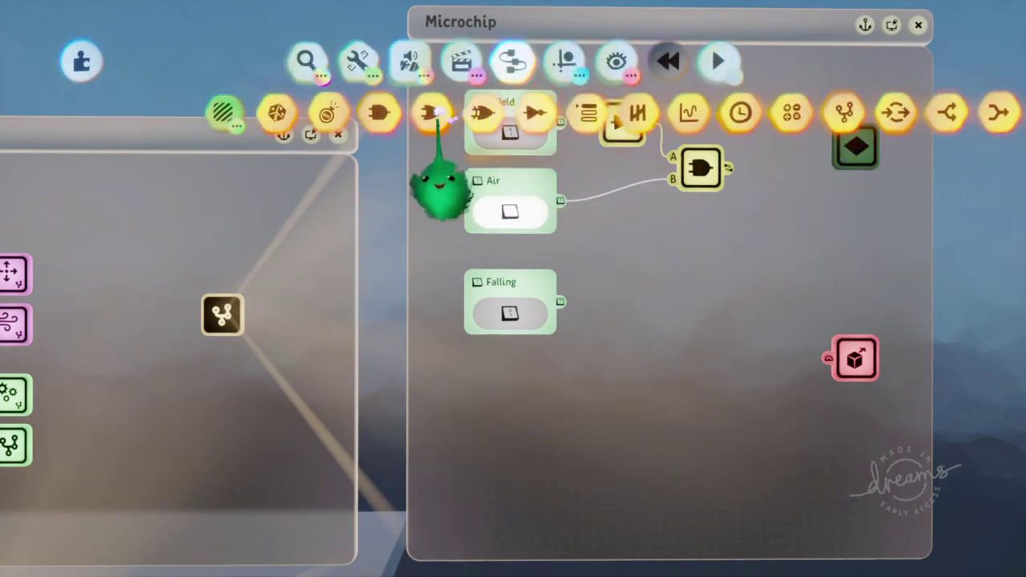
pyautogui.click(382, 112)
pyautogui.press('Tab')
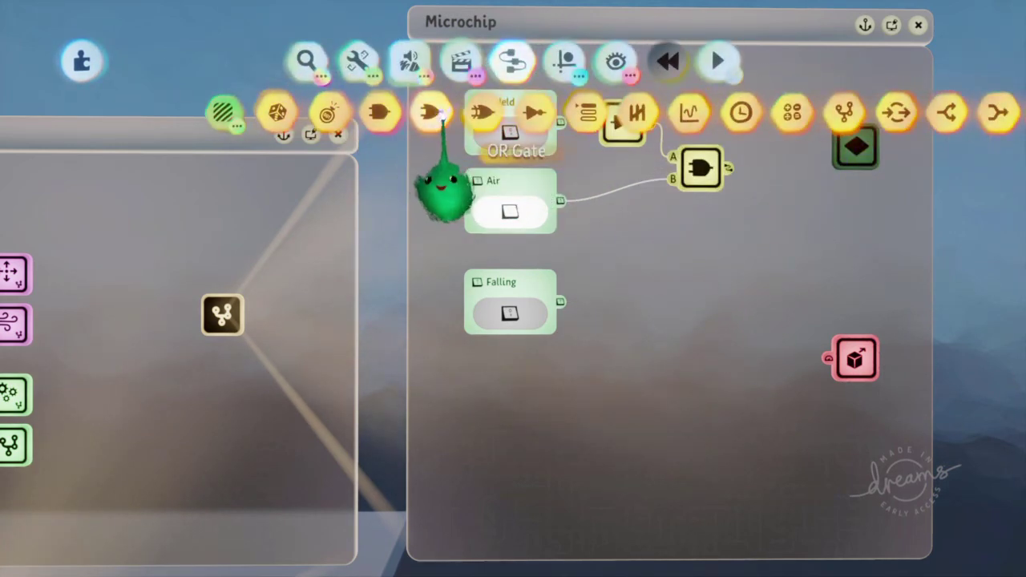
pyautogui.click(431, 112)
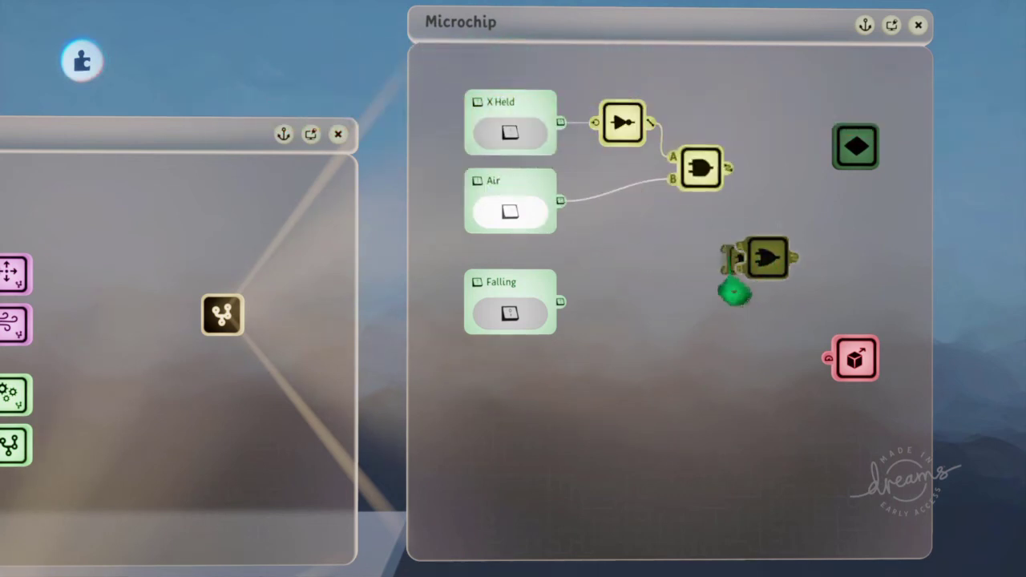
pyautogui.moveTo(684, 290); pyautogui.dragTo(740, 246)
pyautogui.moveTo(804, 255); pyautogui.dragTo(855, 170)
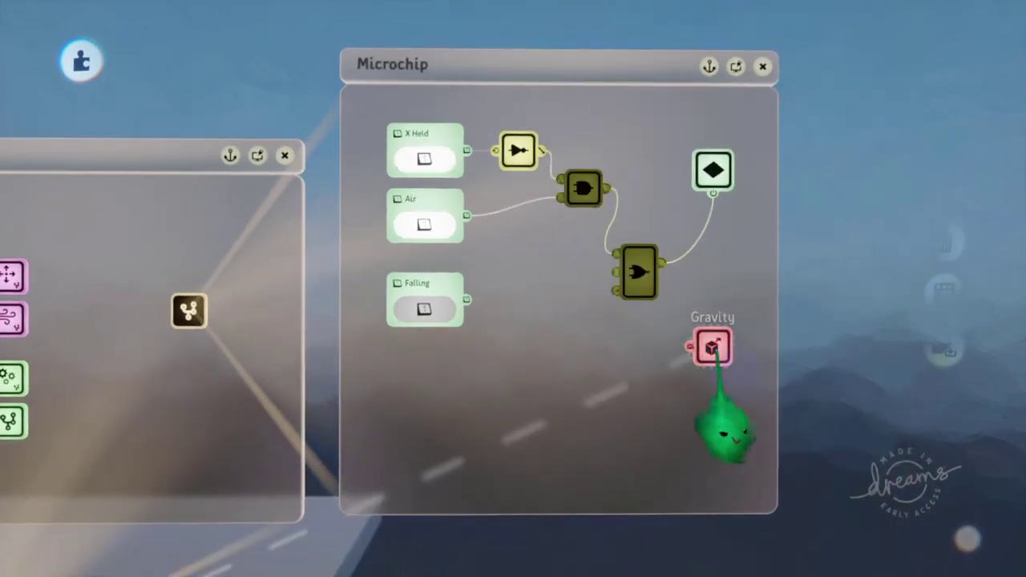
# Step: Pin the jump logic microchip to the screen with the cube and the block scene in view behind it
pyautogui.moveTo(716, 351); pyautogui.dragTo(663, 369, button='middle')
pyautogui.press('Escape')
pyautogui.press('Escape')
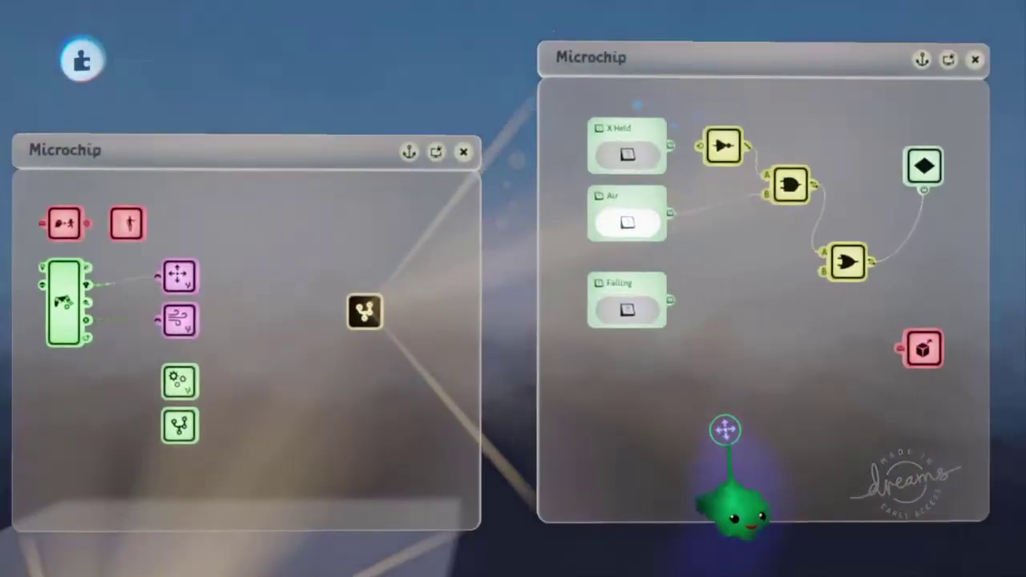
pyautogui.press('Escape')
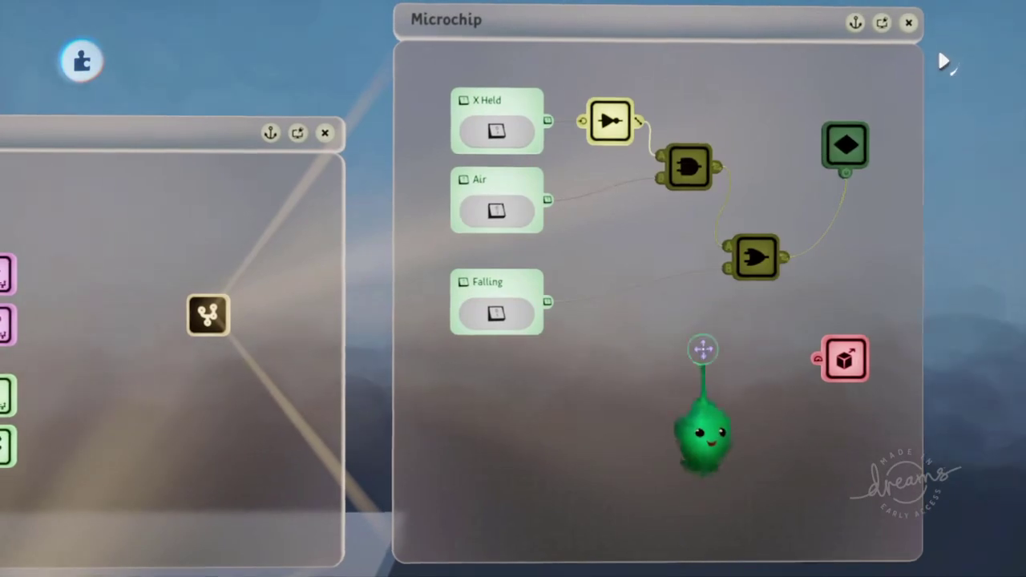
pyautogui.press('Escape')
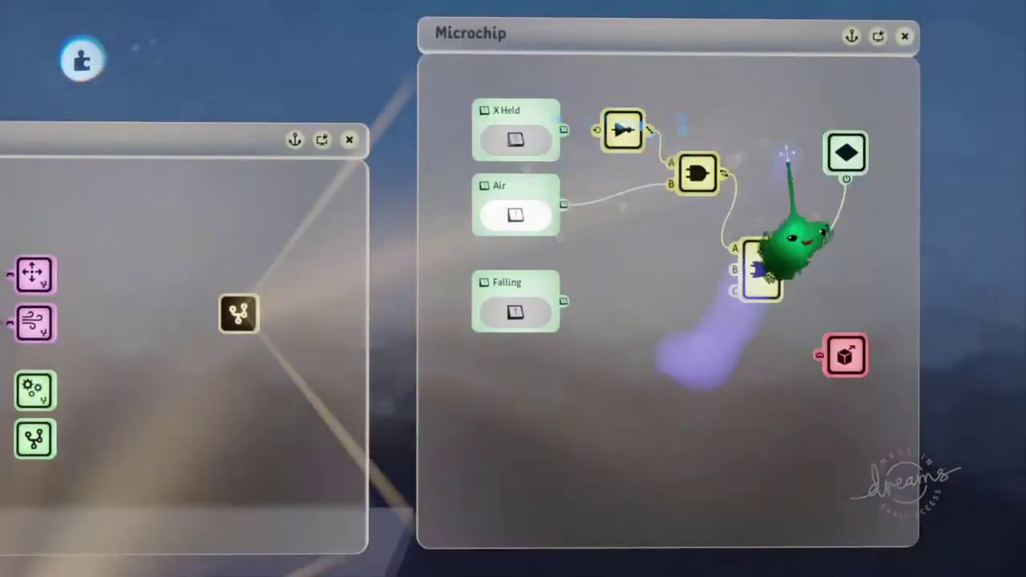
pyautogui.moveTo(706, 433); pyautogui.dragTo(791, 341)
pyautogui.scroll(-3, 653, 407)
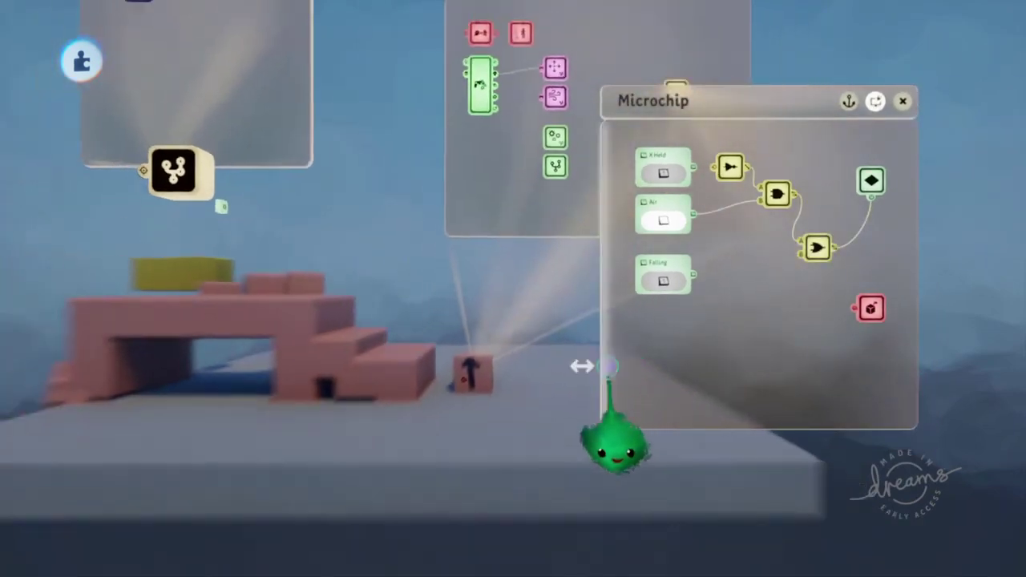
# Step: Enter Test Mode and make the cube jump repeatedly, examining how X Held, Air and Falling drive the gates and Keyframe
pyautogui.press('Tab')
pyautogui.click(413, 68)
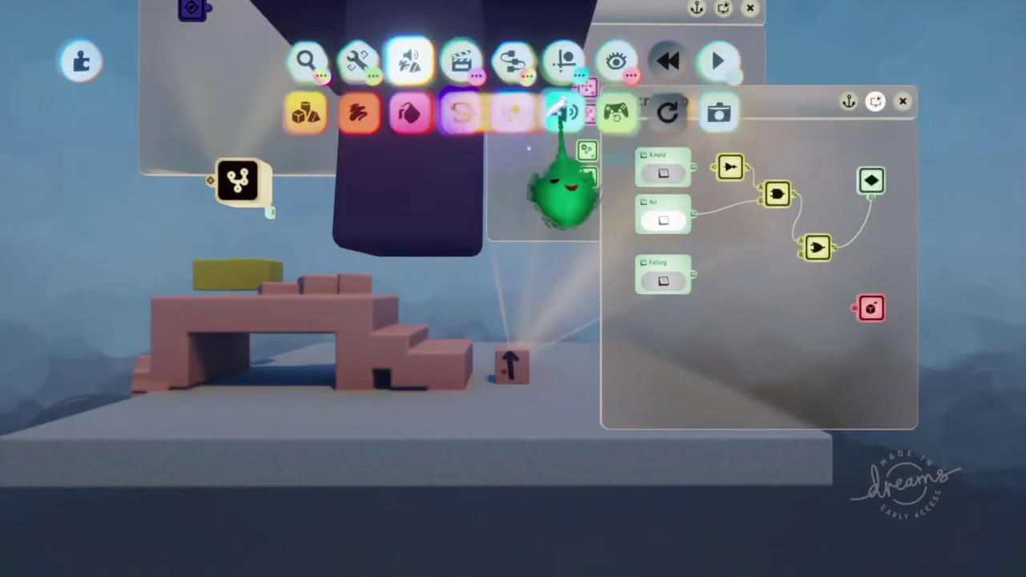
pyautogui.click(618, 114)
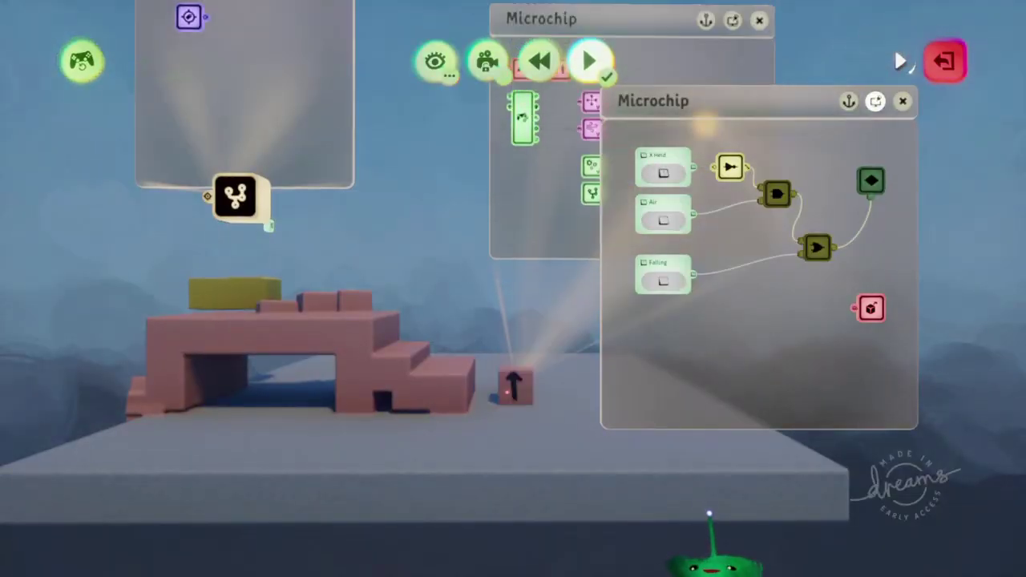
pyautogui.press('x')
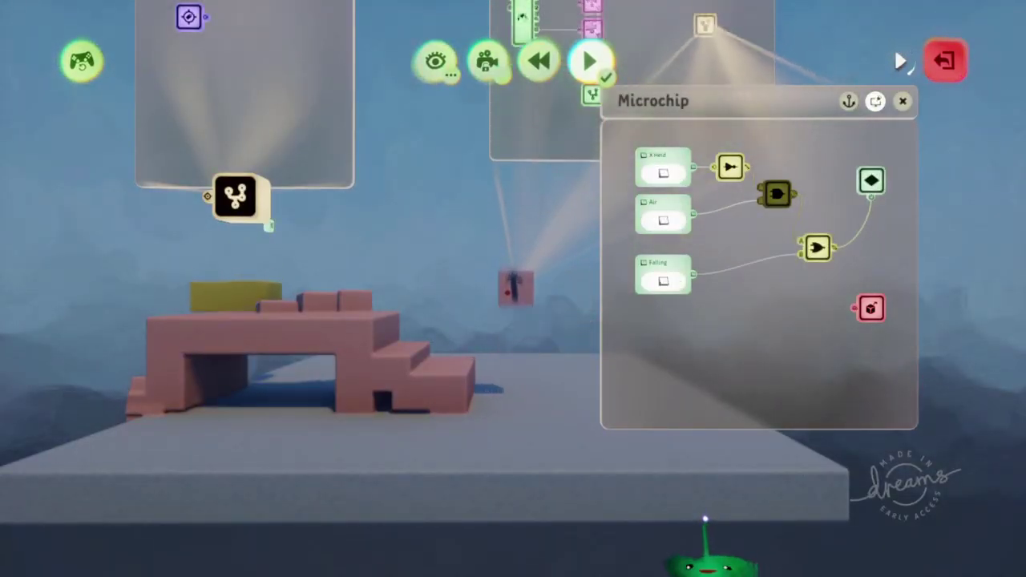
pyautogui.press('x')
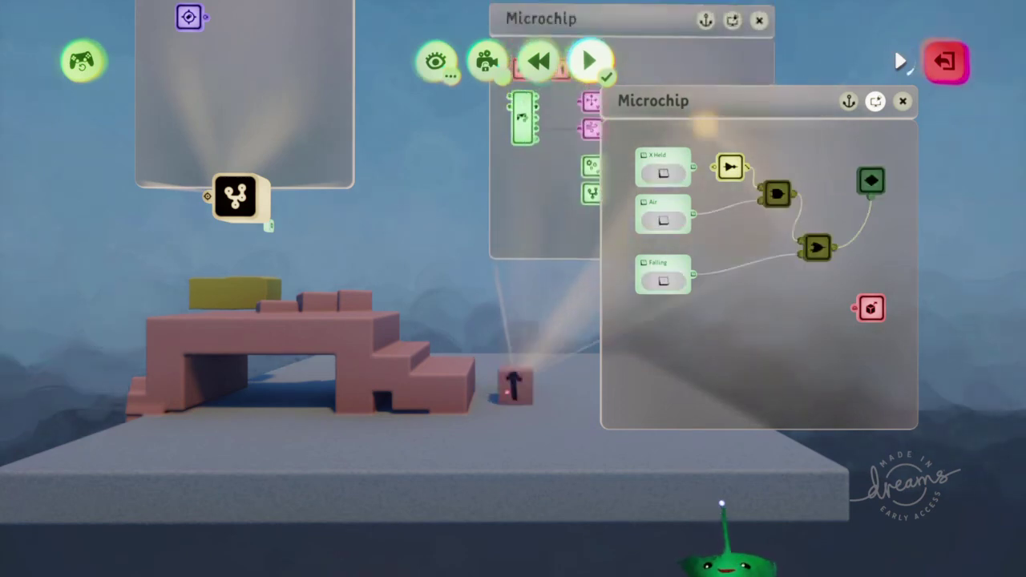
pyautogui.press('x')
pyautogui.press('x')
pyautogui.press('x')
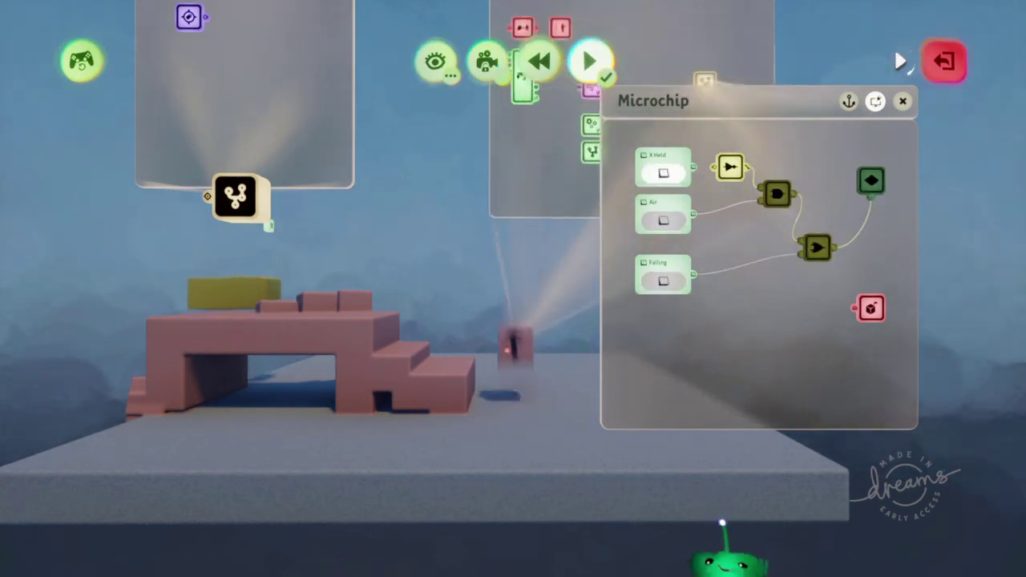
pyautogui.press('x')
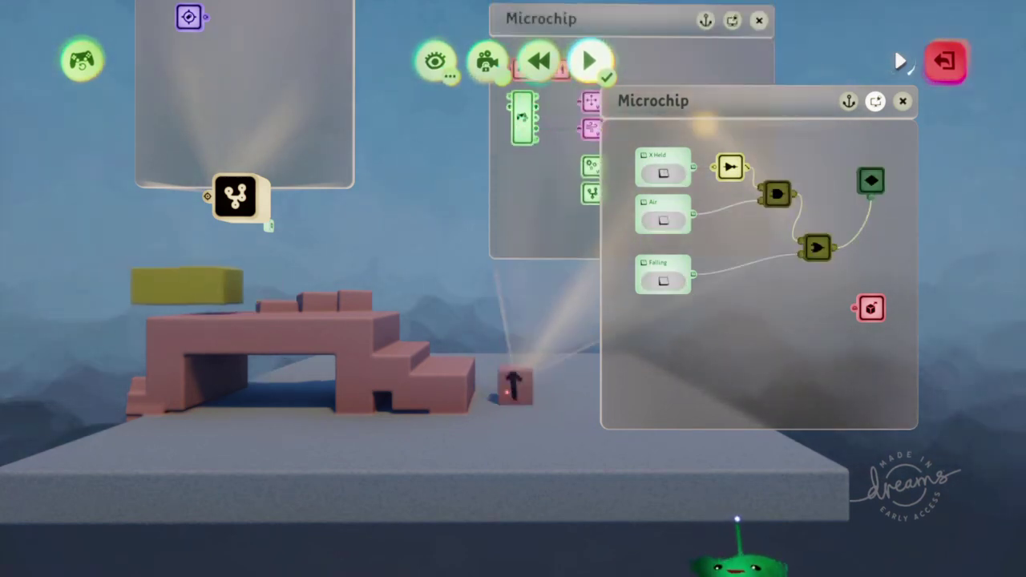
pyautogui.press('x')
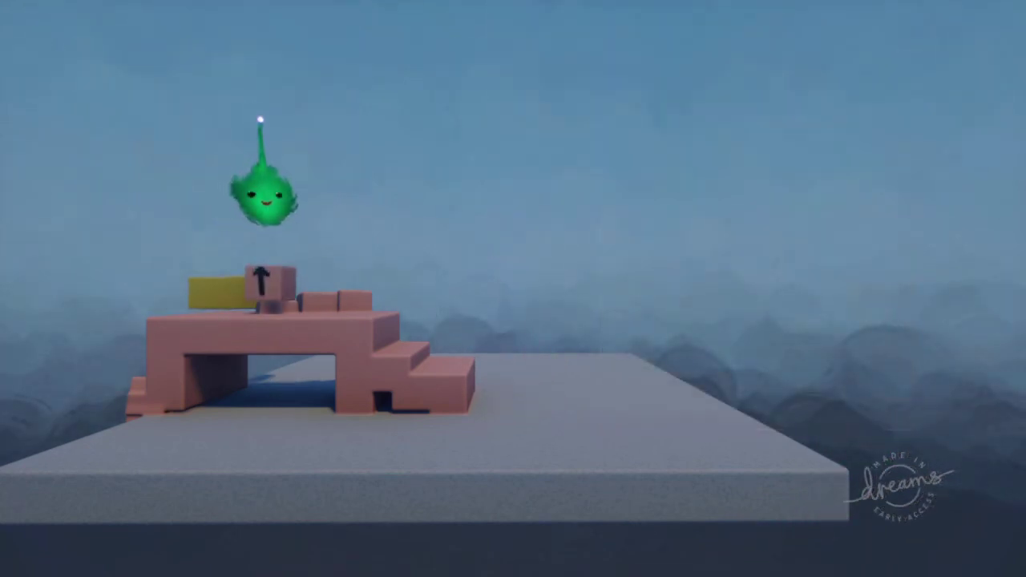
# Step: Test the cube's jump by moving and jumping it across the pink steps and platforms and back down to the floor
pyautogui.press('x')
pyautogui.press('Right')
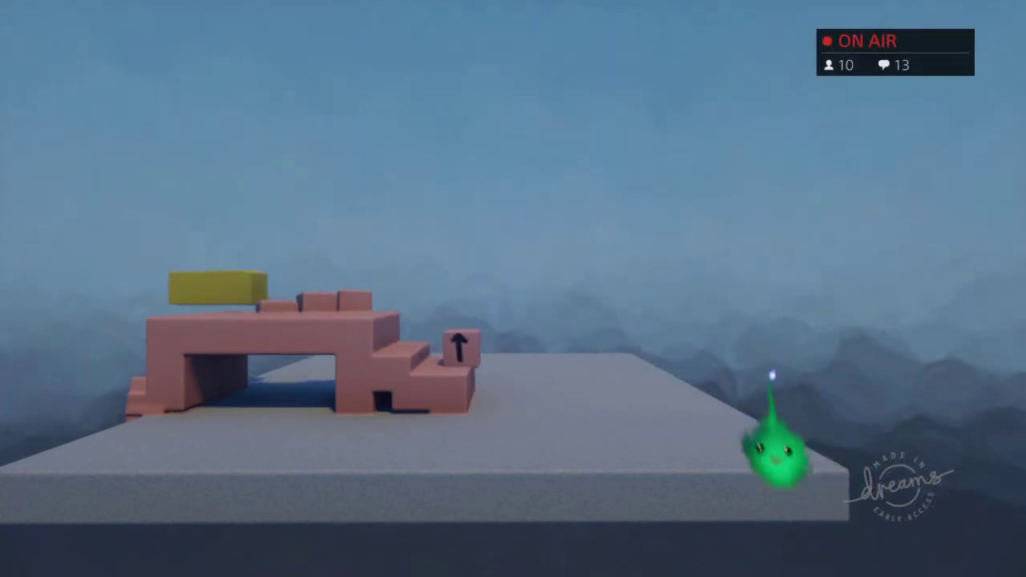
pyautogui.press('x')
pyautogui.press('Left')
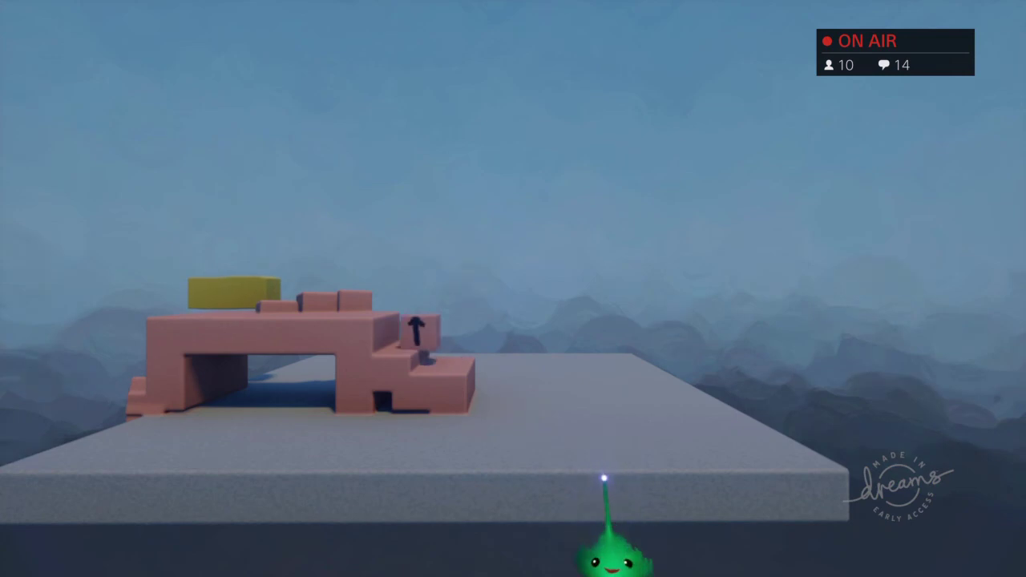
pyautogui.press('Right')
pyautogui.press('x')
pyautogui.press('Left')
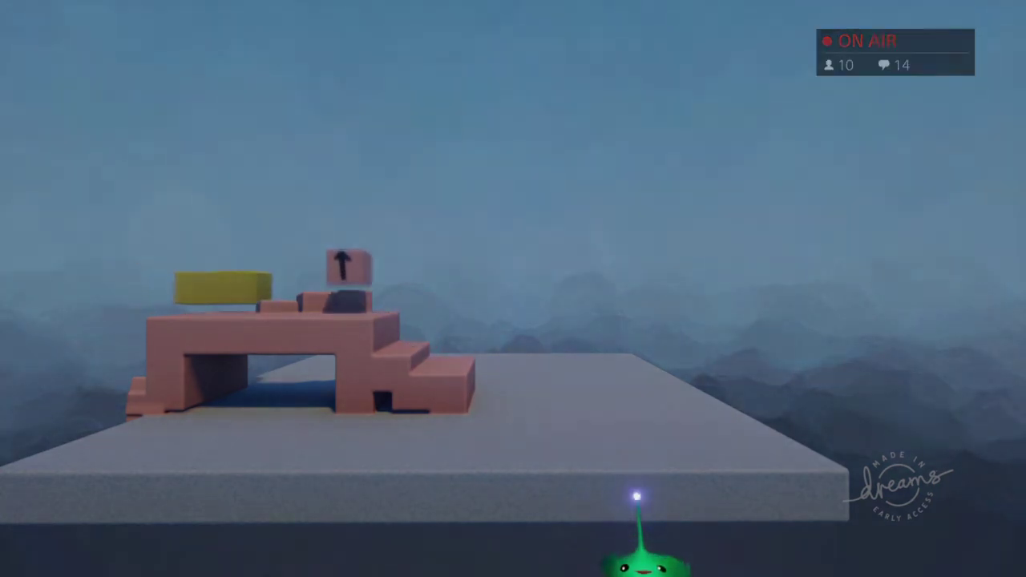
pyautogui.press('Right')
pyautogui.press('Right')
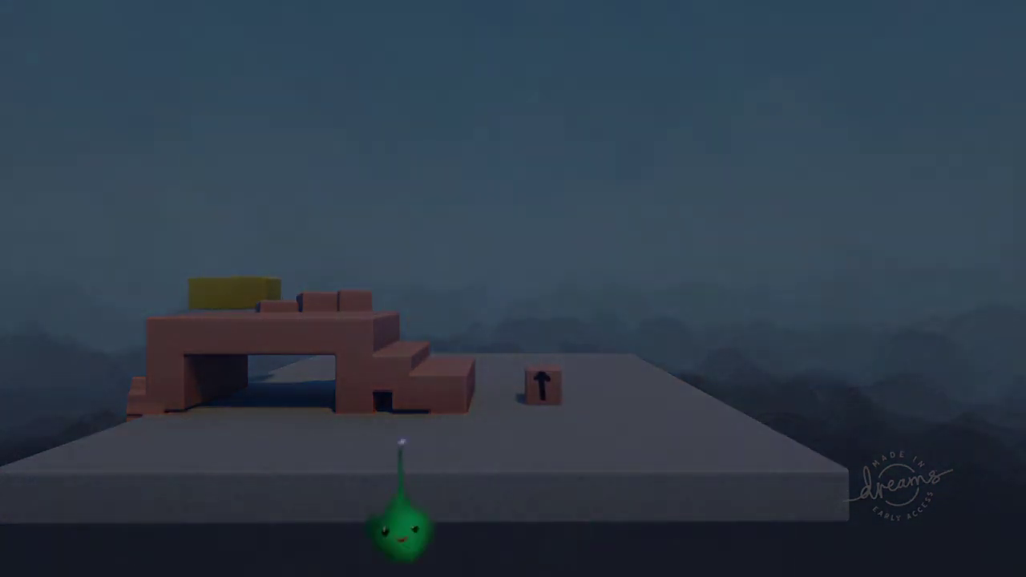